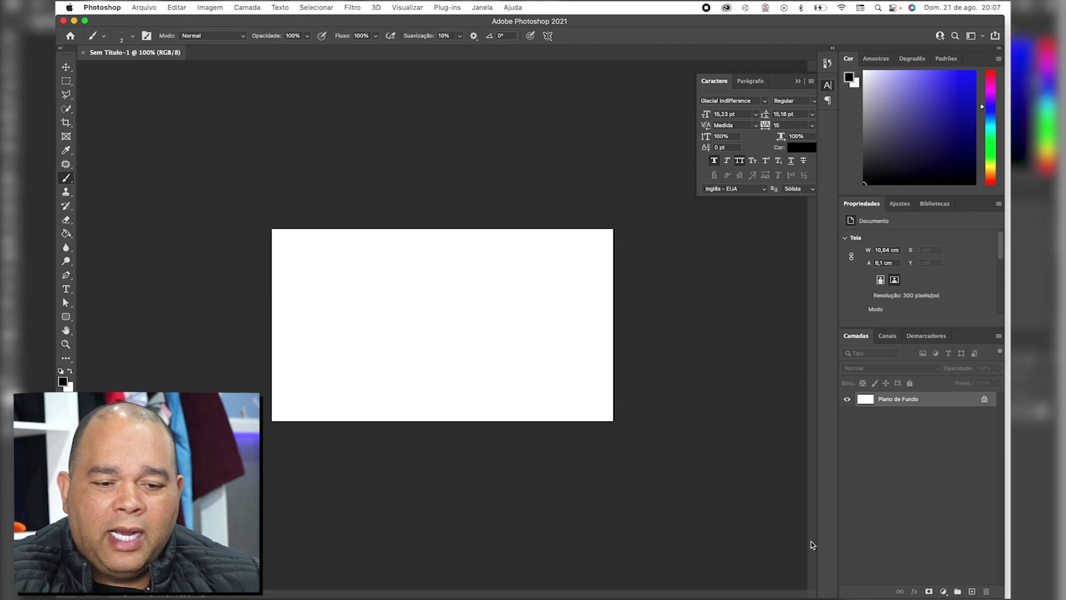
- Bring the Brave browser forward over the blank 10.84 × 6.1 cm Photoshop canvas
left_click(679, 577)
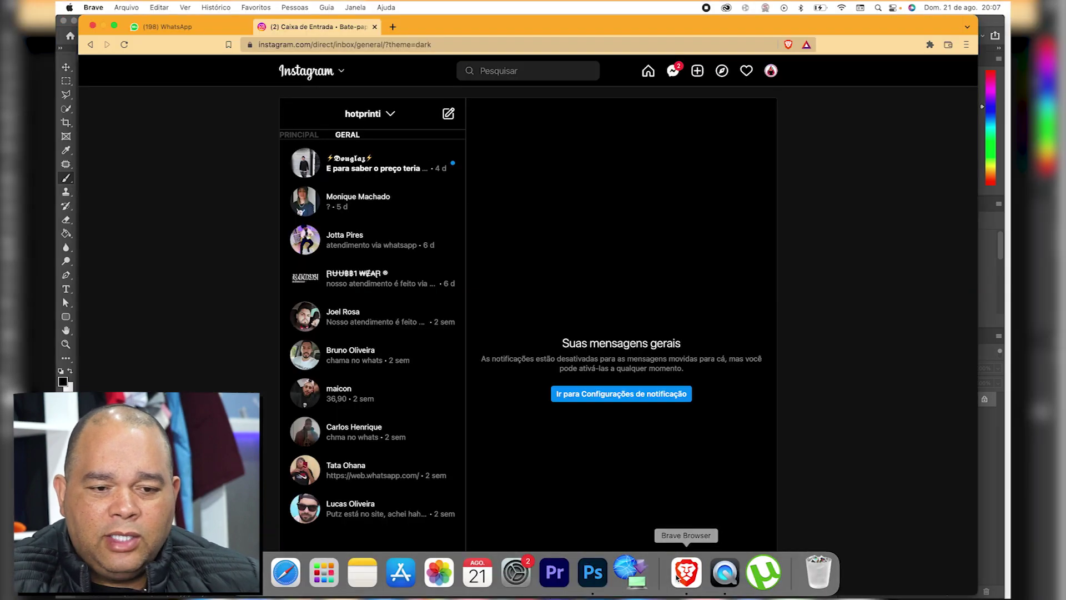
- In a new tab, search Google for 'camiseta oversized masculina' using the autocomplete suggestion
left_click(393, 27)
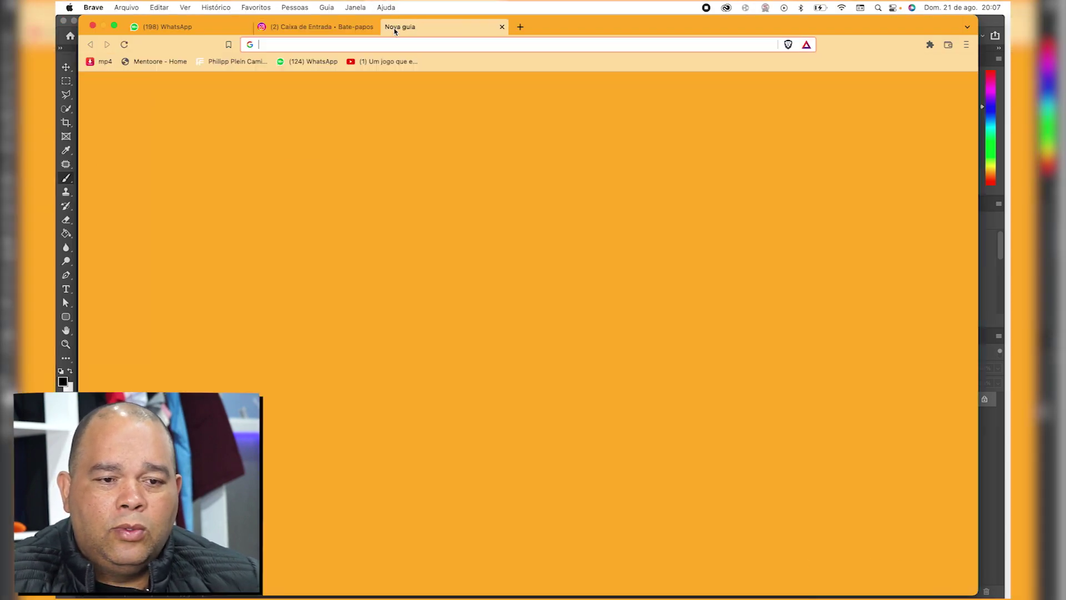
type("google.com")
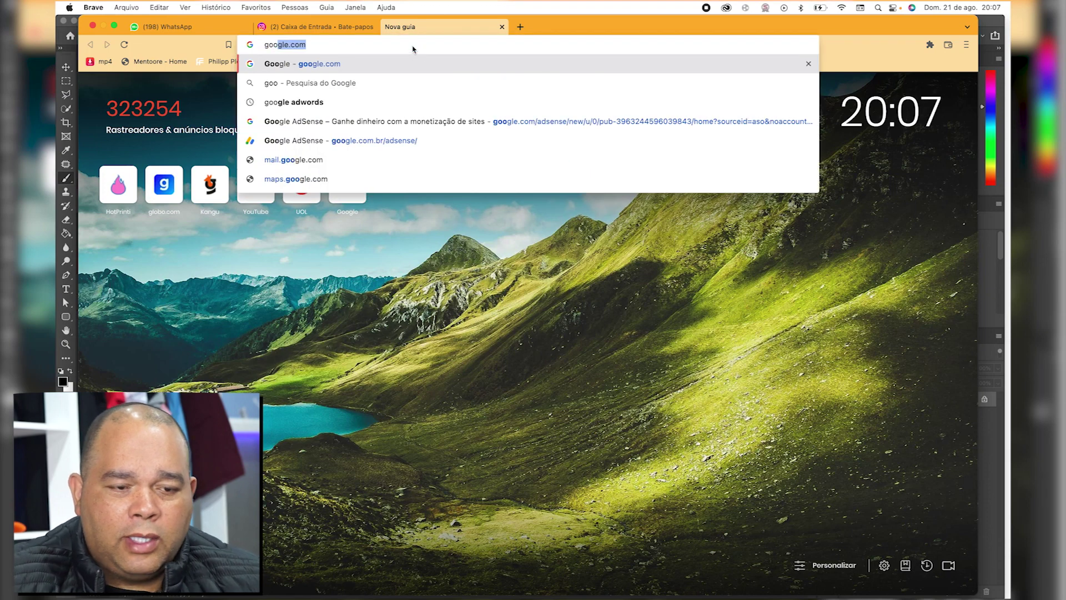
key("Return")
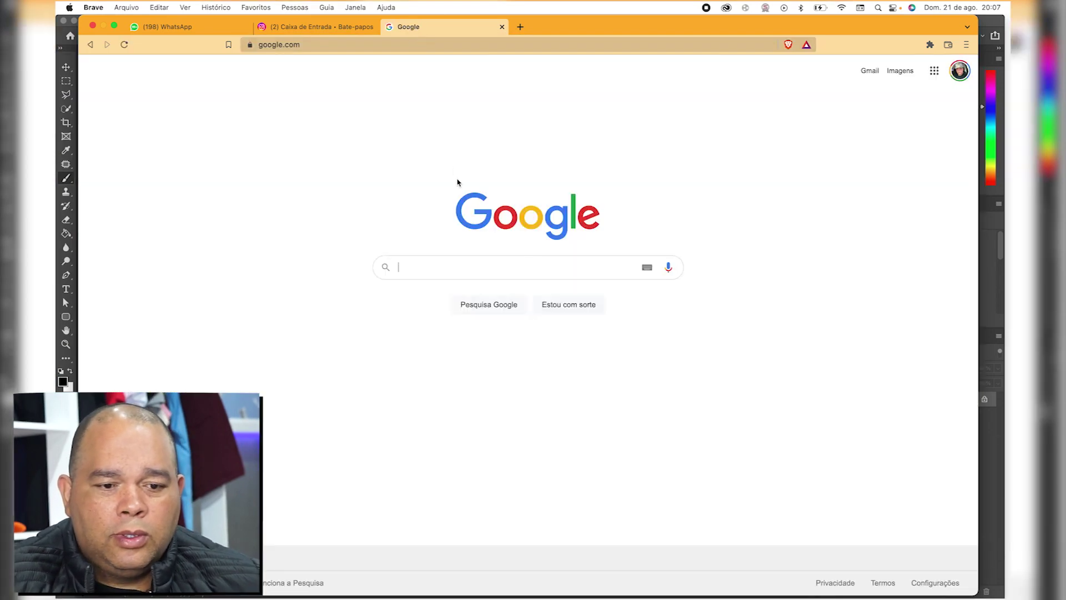
type("camise")
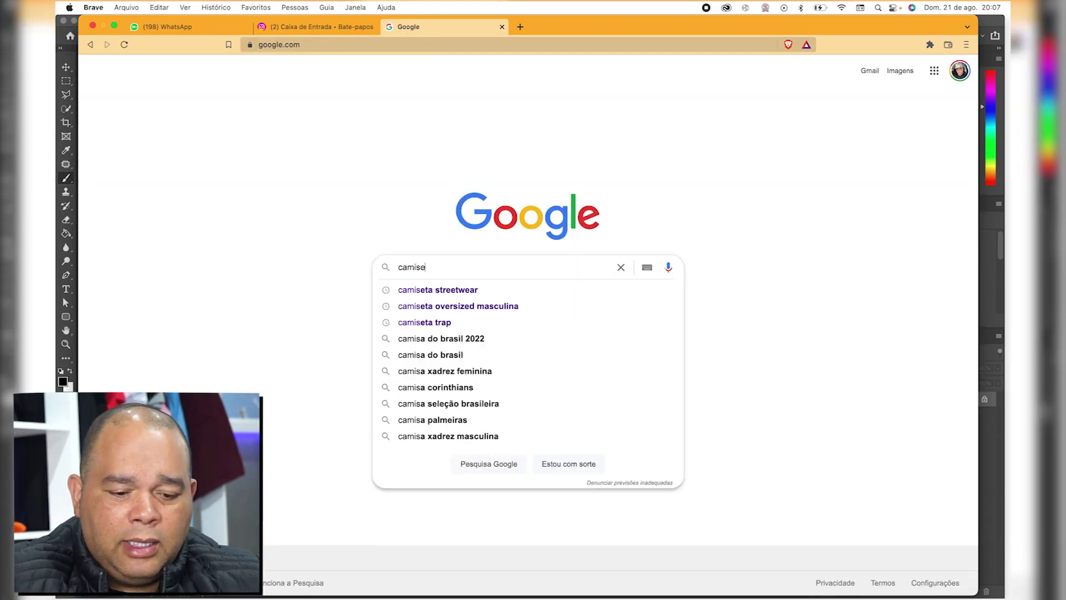
left_click(463, 306)
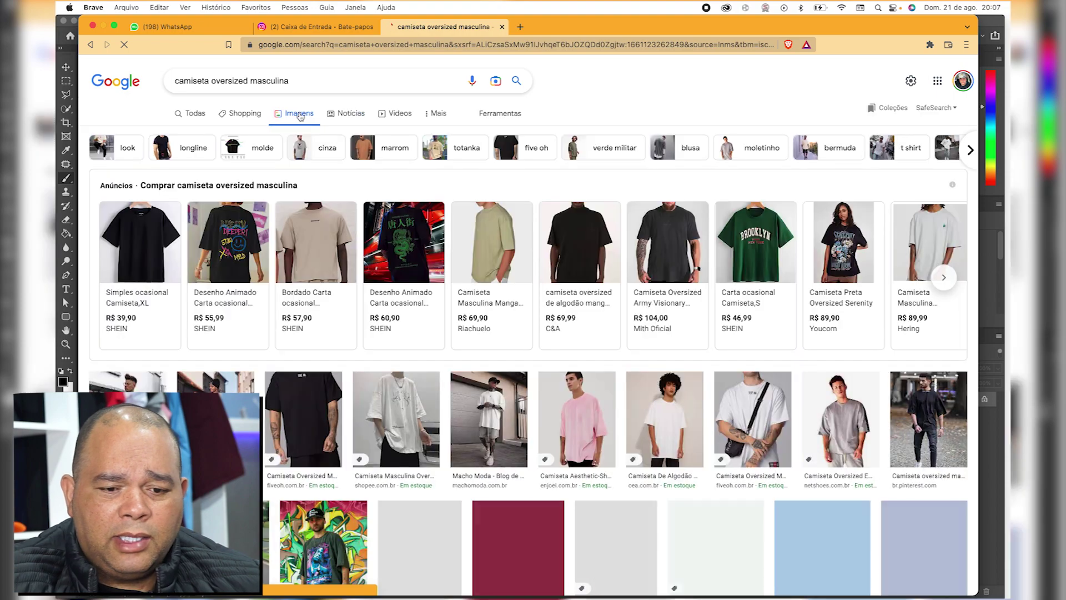
scroll(491, 360, "down", 3)
scroll(491, 360, "down", 10)
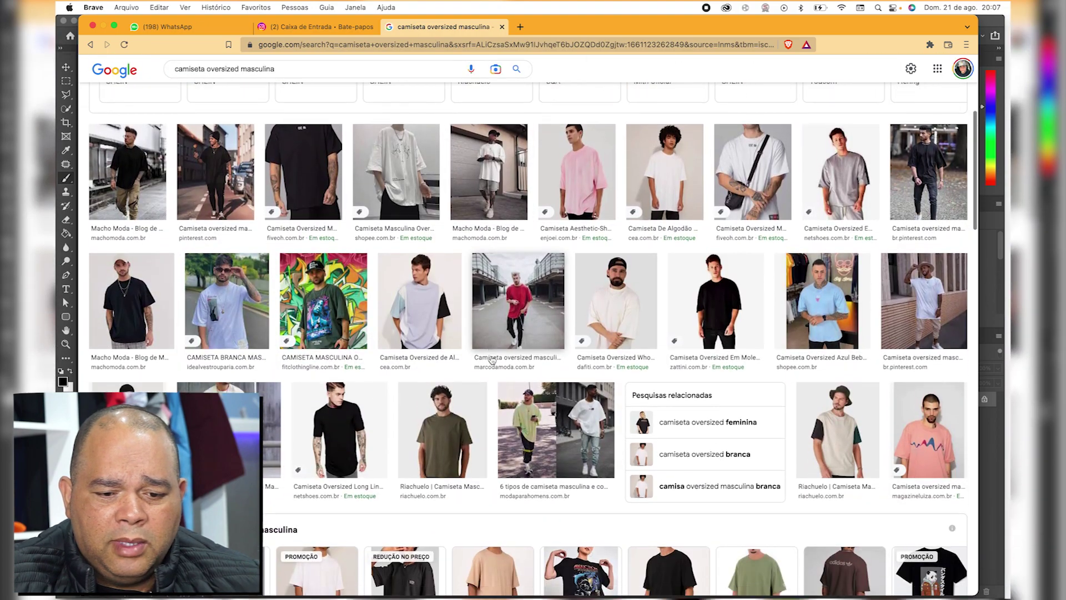
scroll(491, 360, "down", 5)
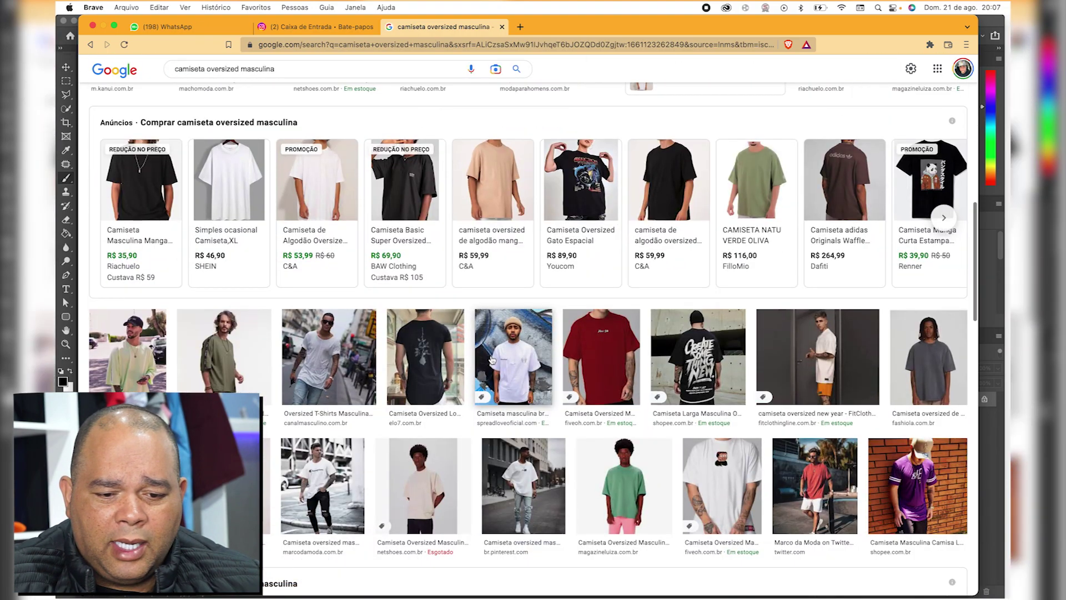
scroll(490, 359, "down", 12)
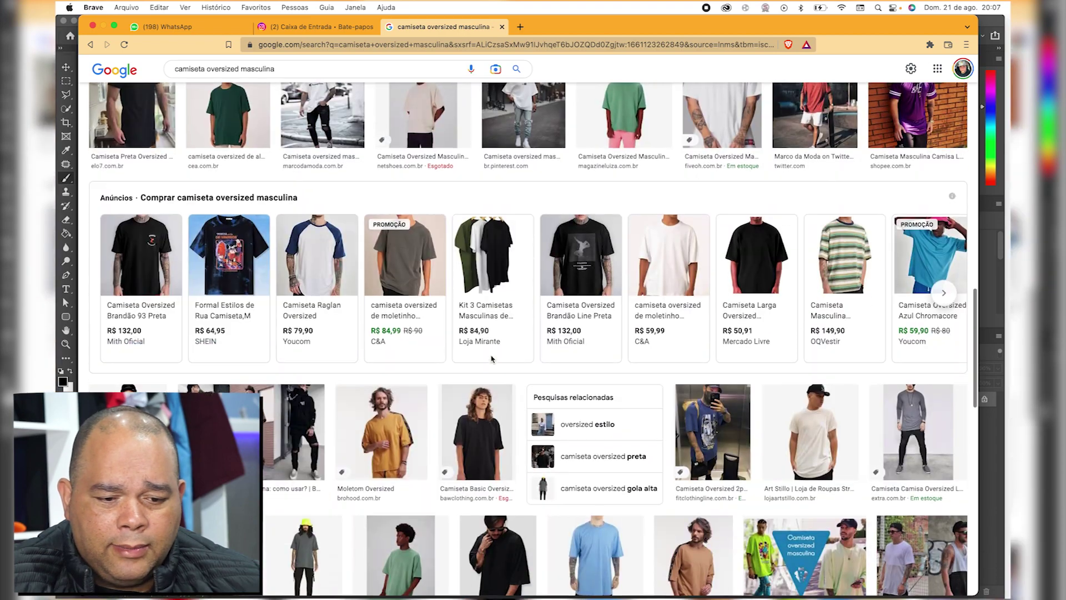
scroll(490, 359, "down", 5)
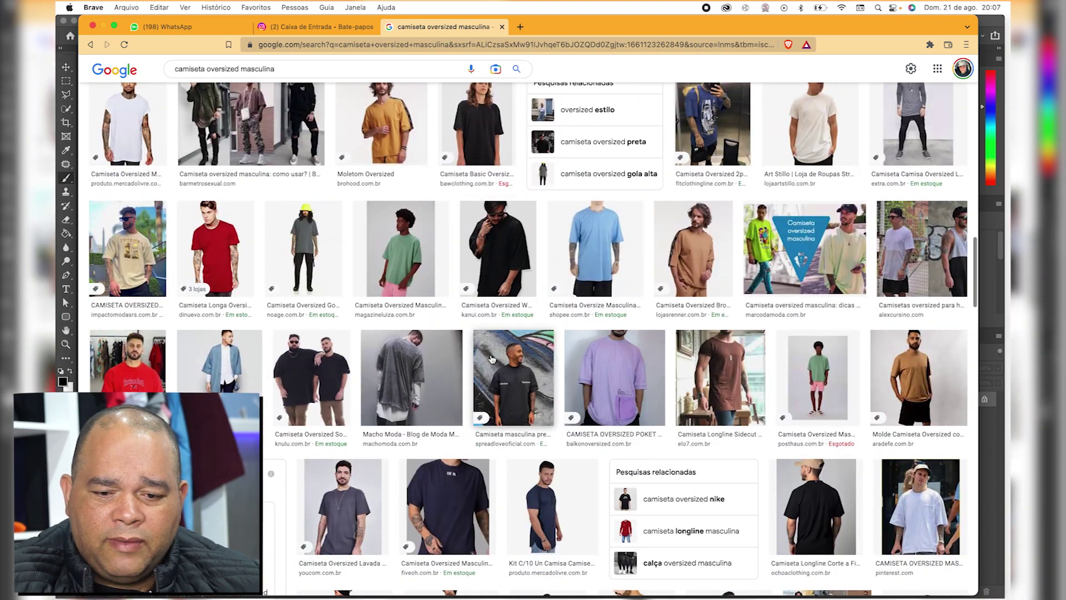
scroll(491, 360, "down", 6)
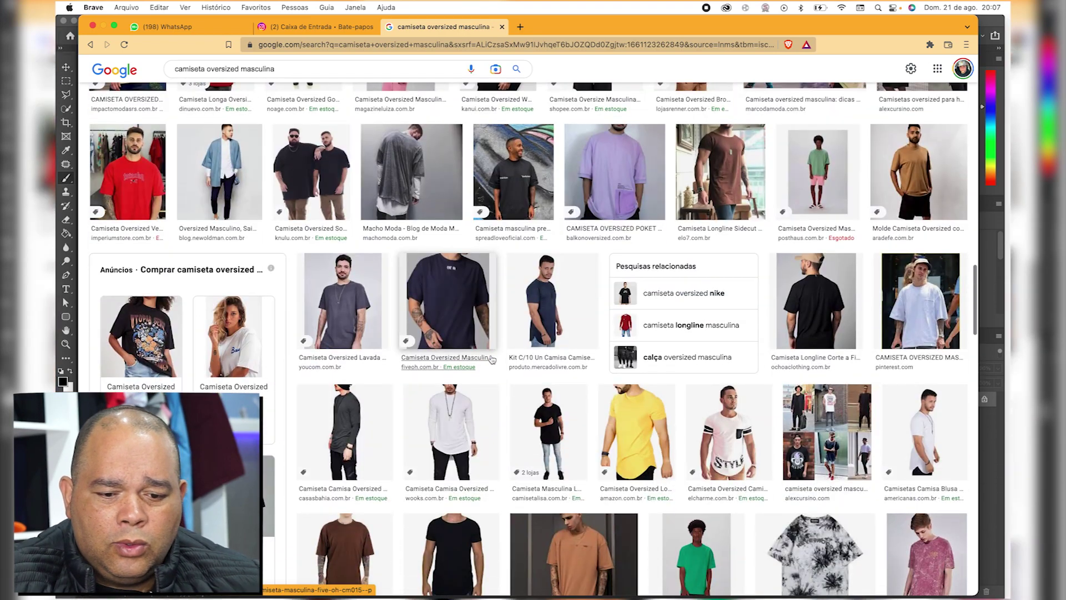
scroll(491, 360, "down", 7)
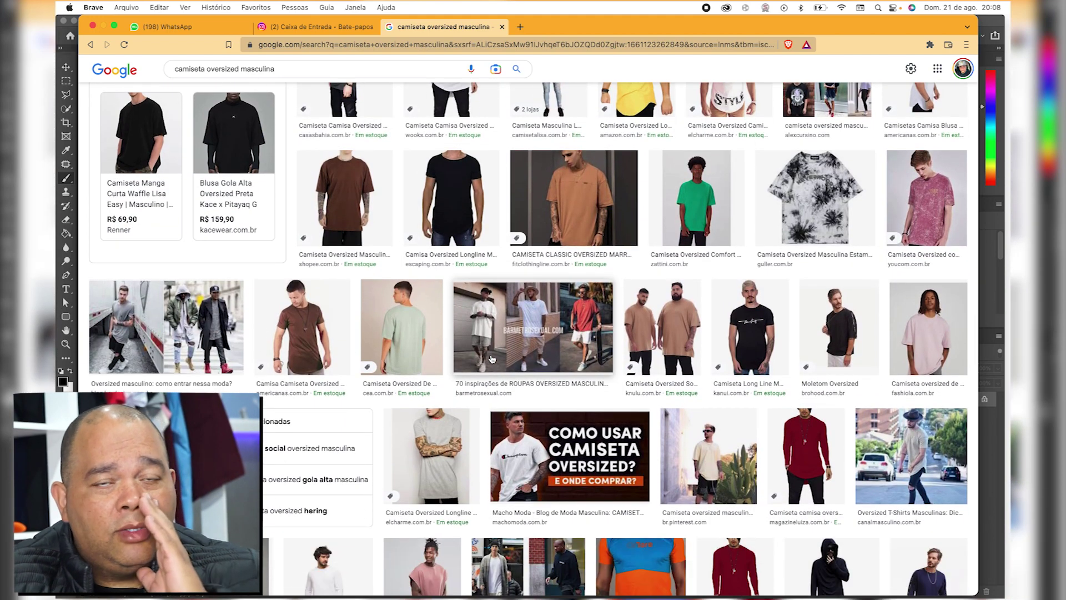
scroll(490, 360, "down", 10)
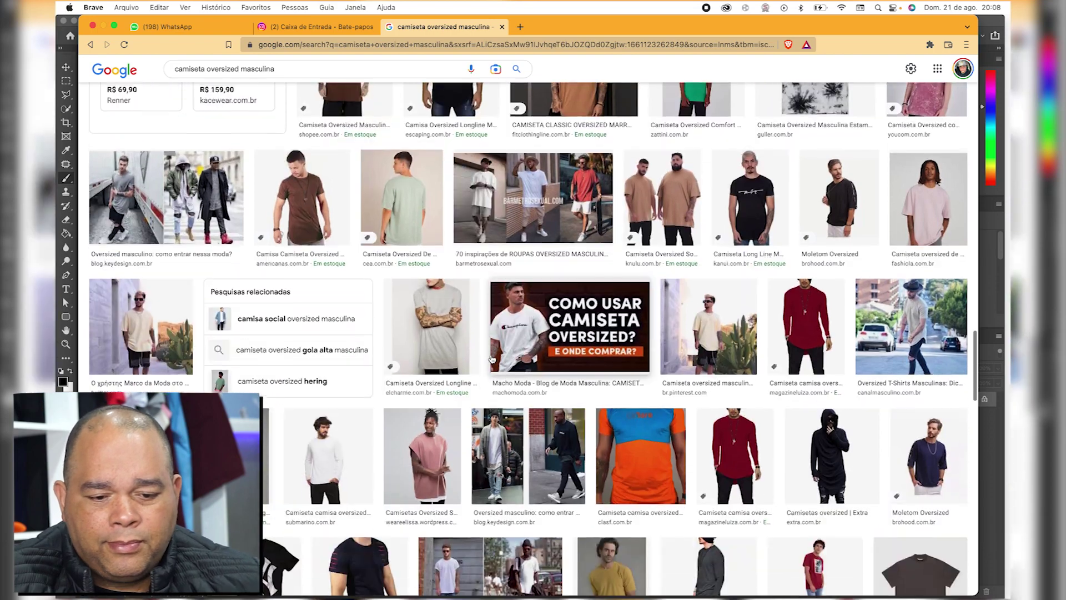
scroll(491, 359, "down", 7)
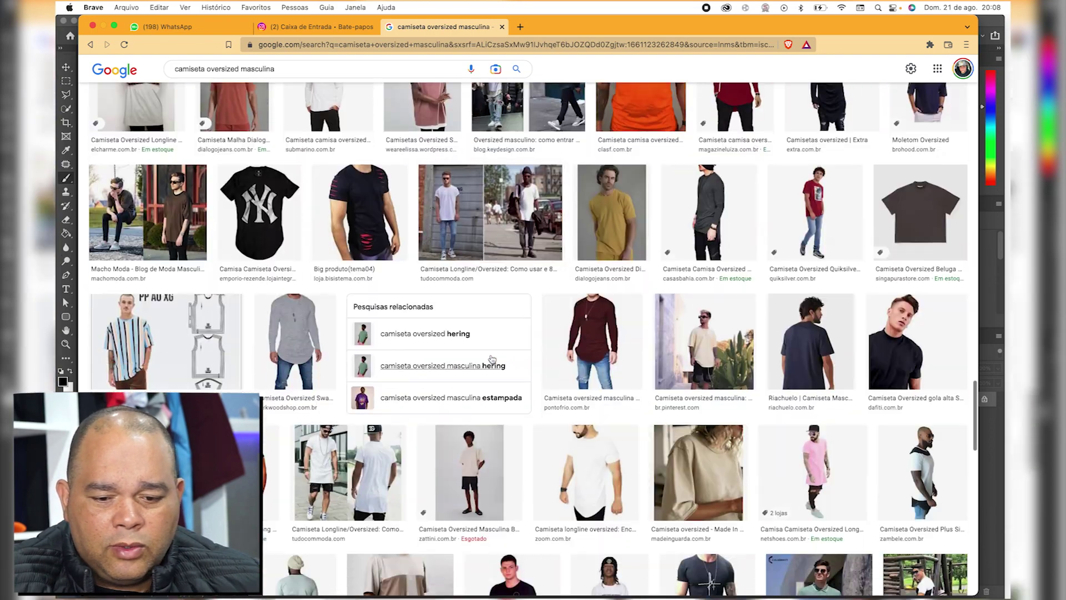
scroll(491, 359, "down", 10)
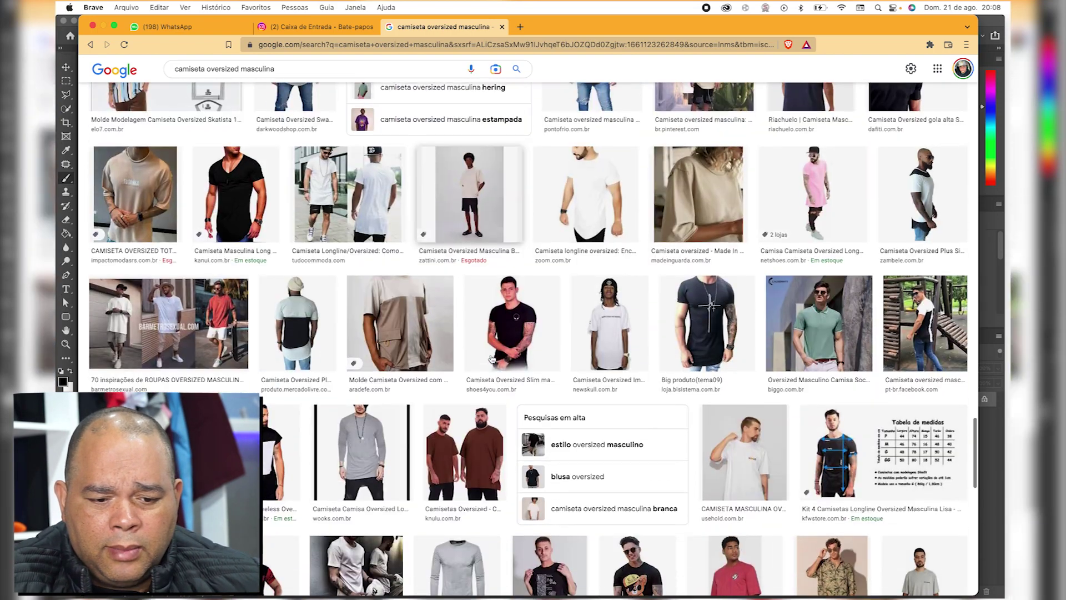
scroll(492, 360, "down", 7)
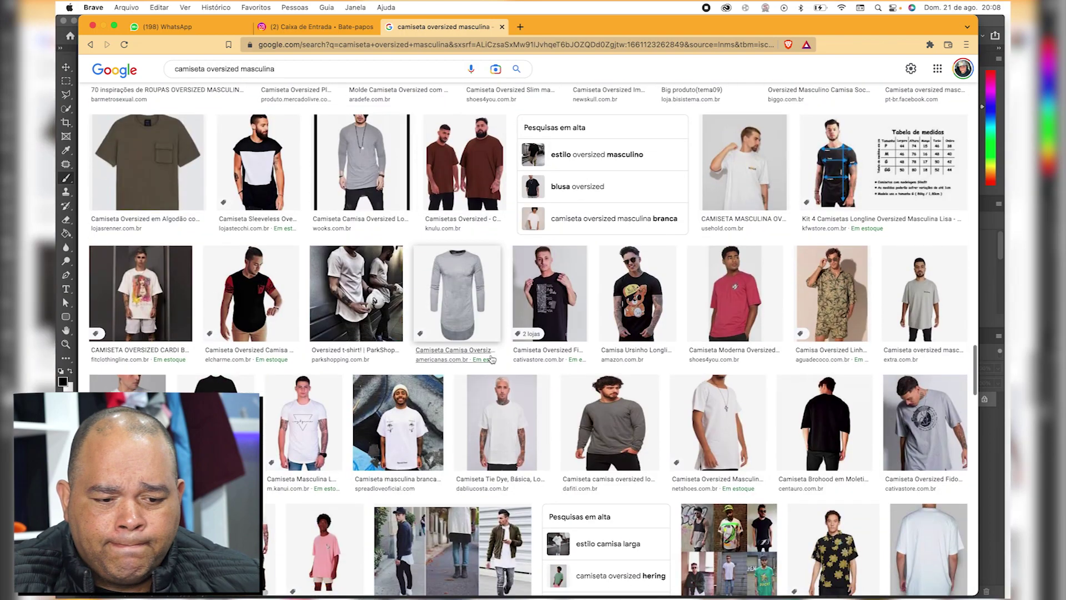
scroll(491, 360, "down", 10)
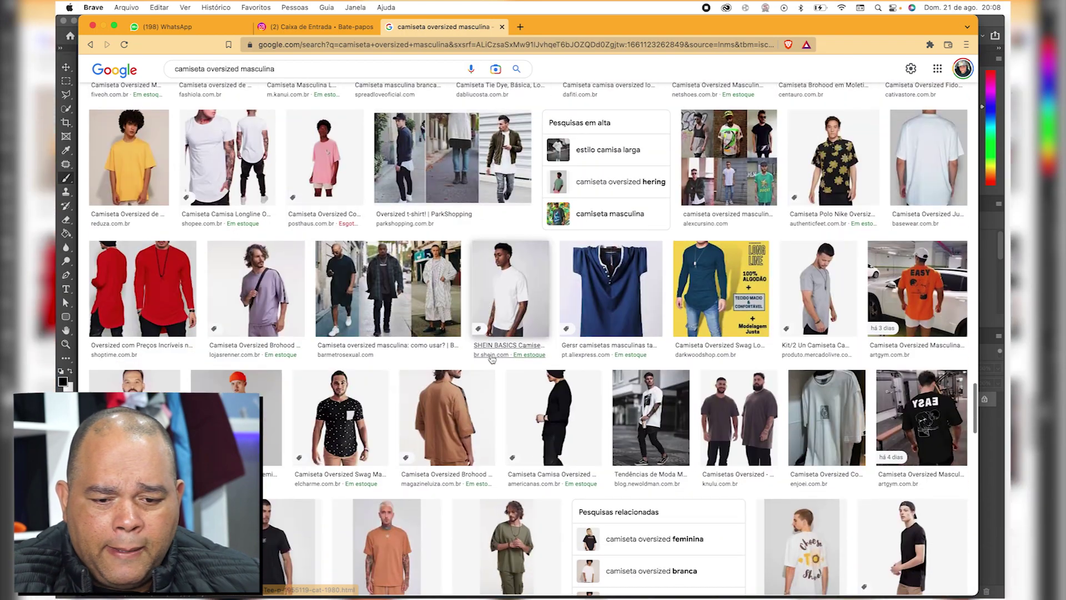
scroll(492, 358, "down", 2)
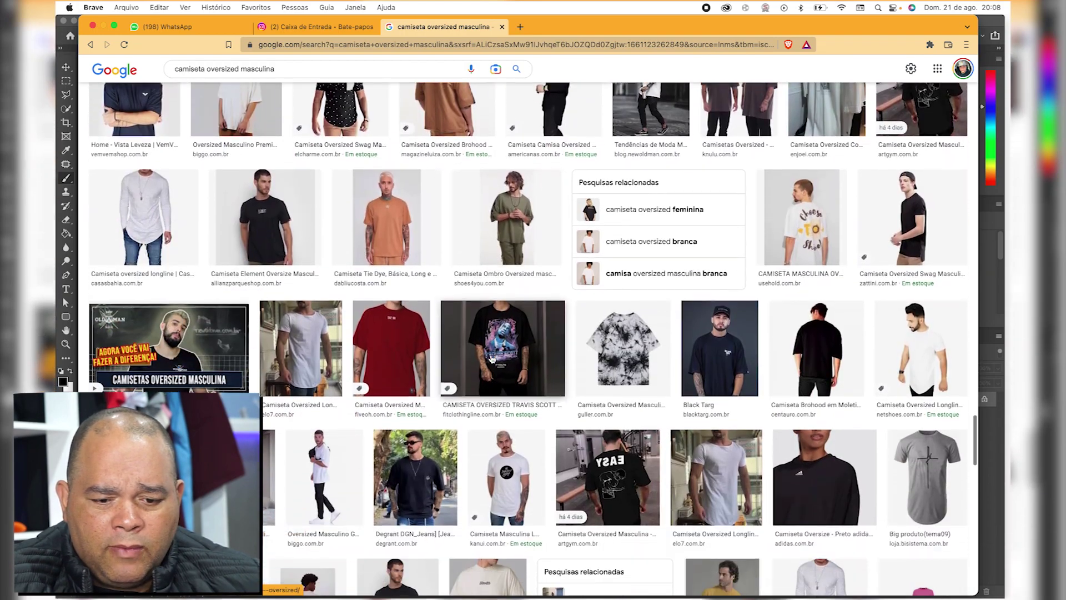
scroll(492, 359, "down", 5)
scroll(492, 359, "down", 7)
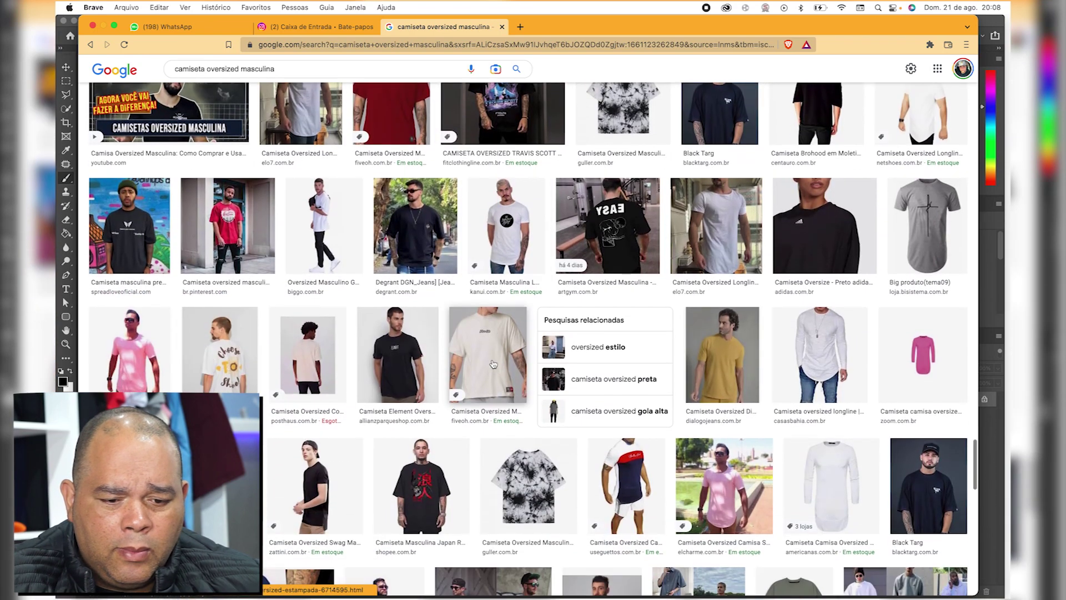
scroll(492, 364, "down", 9)
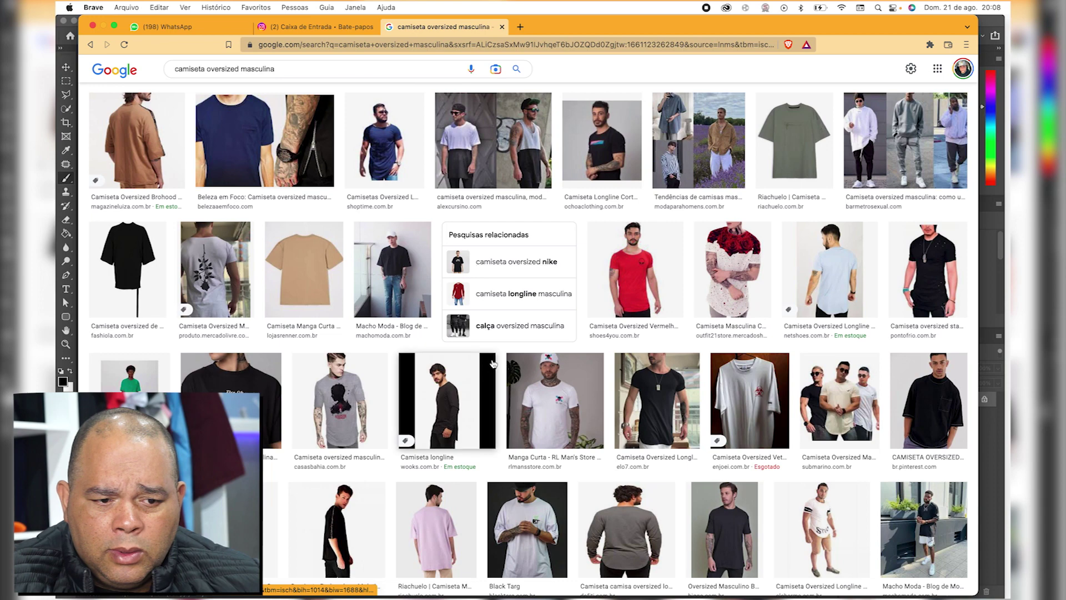
scroll(492, 364, "down", 3)
scroll(493, 364, "down", 11)
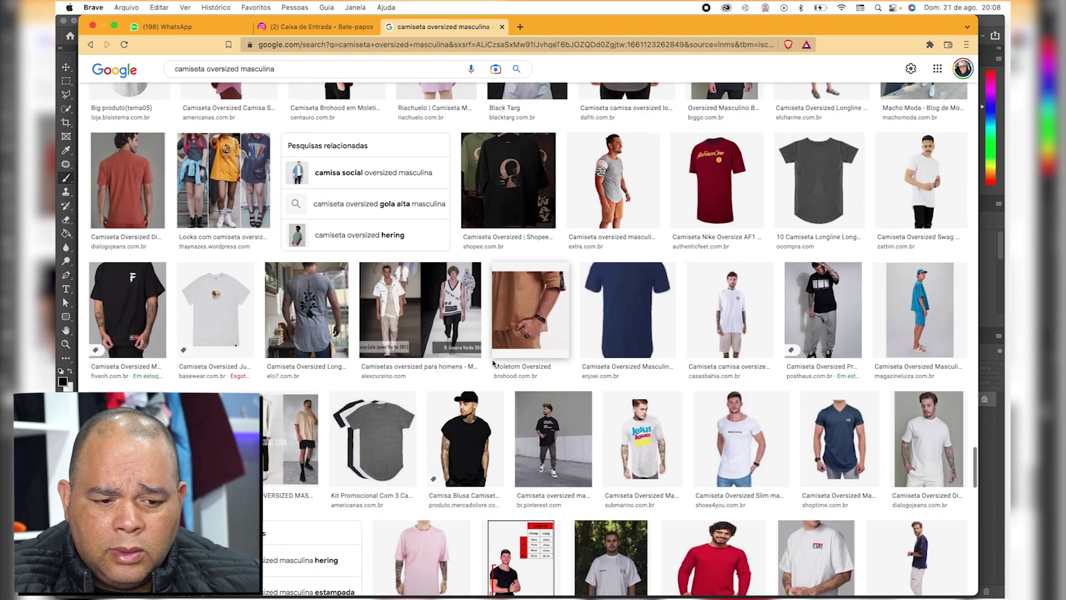
scroll(493, 364, "down", 3)
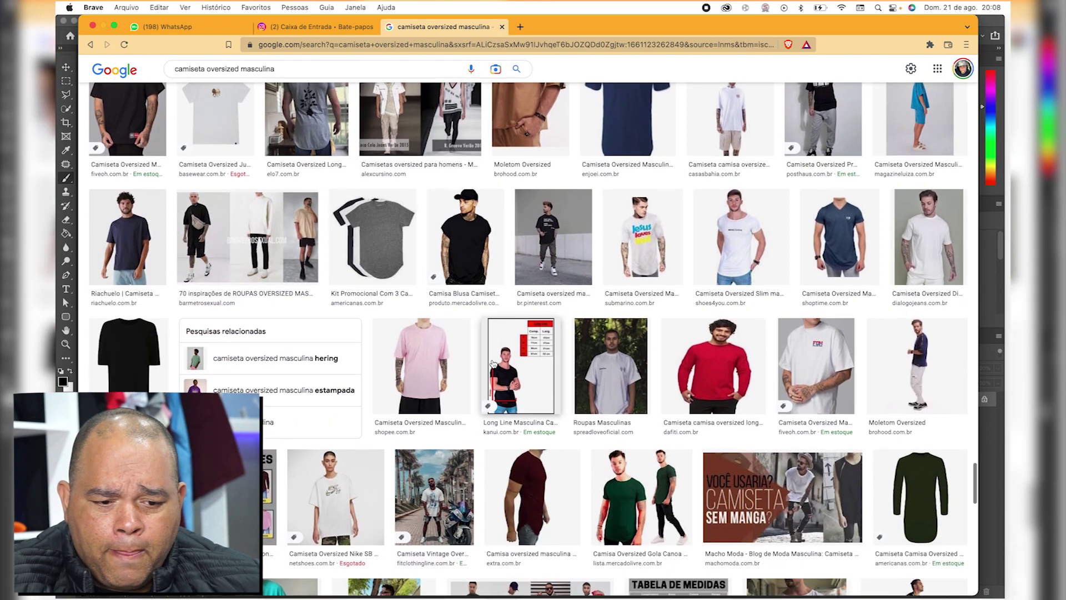
scroll(493, 364, "down", 3)
scroll(493, 364, "down", 6)
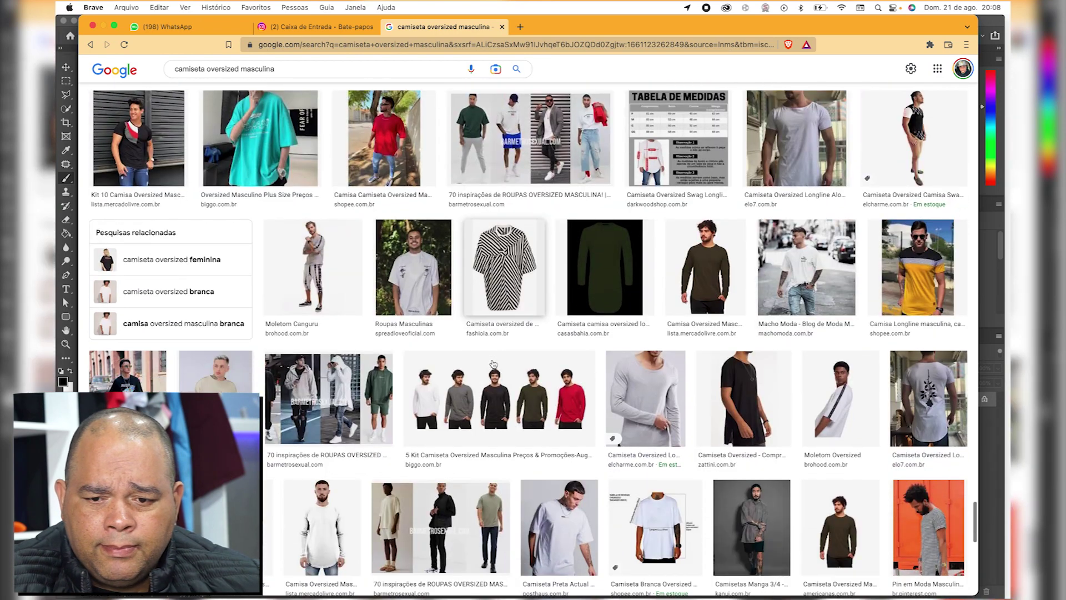
scroll(493, 364, "down", 1)
scroll(494, 363, "down", 6)
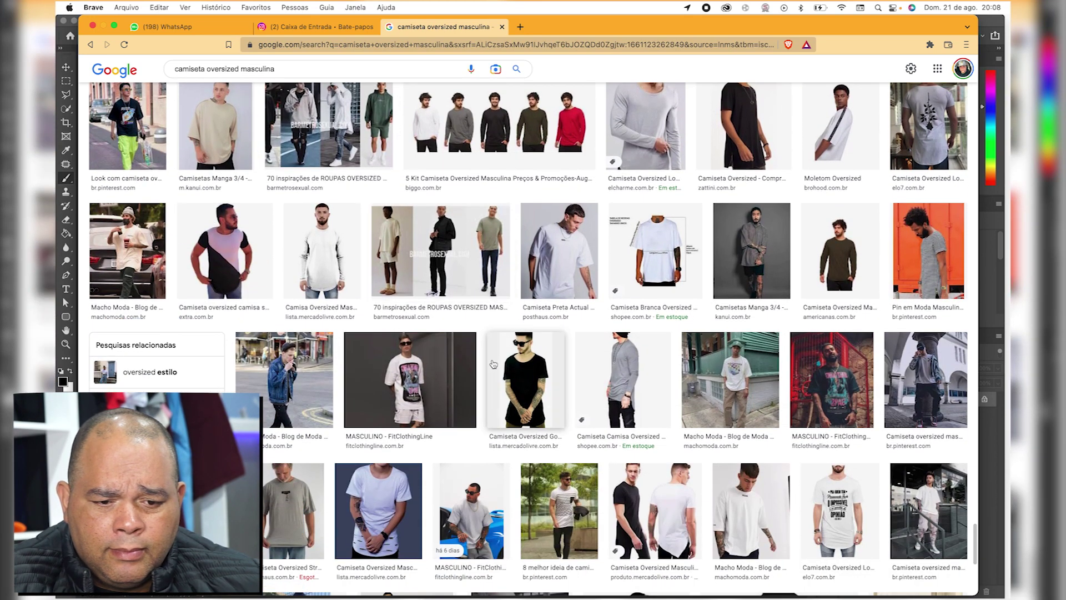
scroll(493, 364, "down", 2)
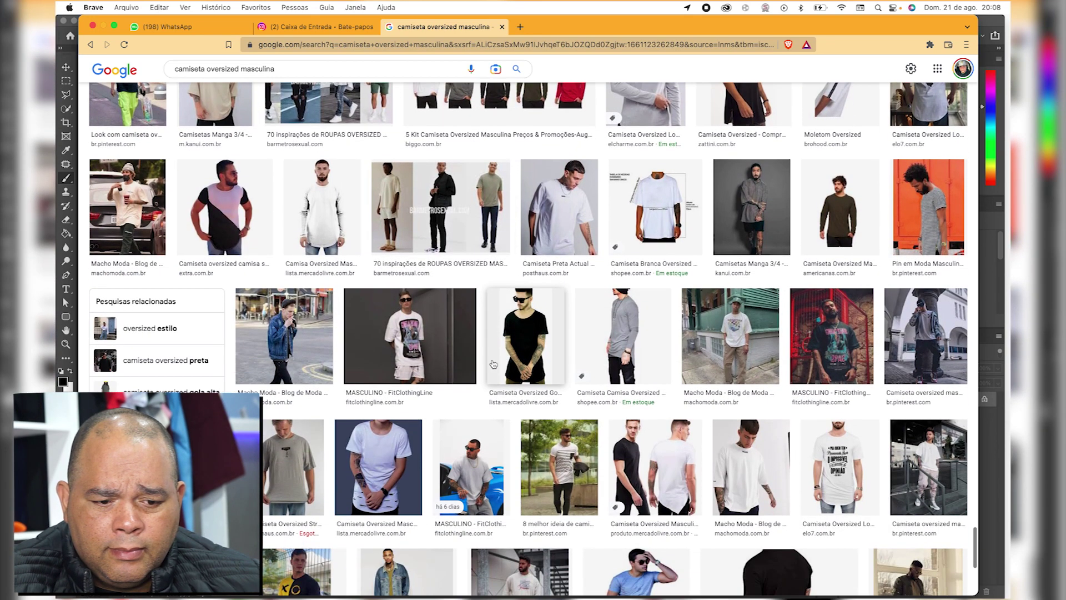
- Preview the white MASCULINO oversized T-shirt and the Pinterest white T-shirt outfit photos
left_click(400, 328)
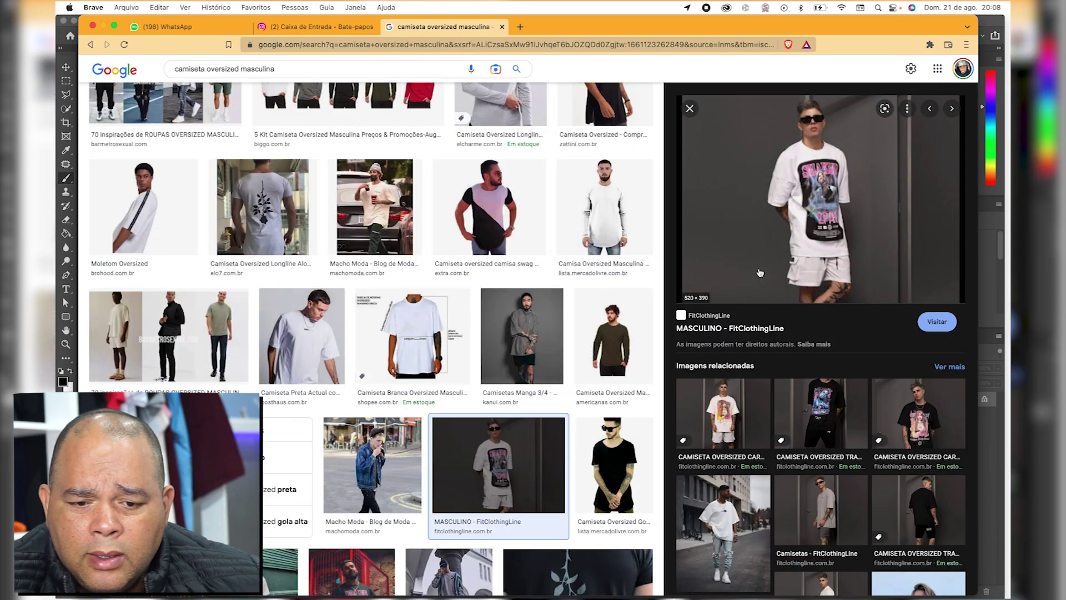
scroll(526, 408, "down", 5)
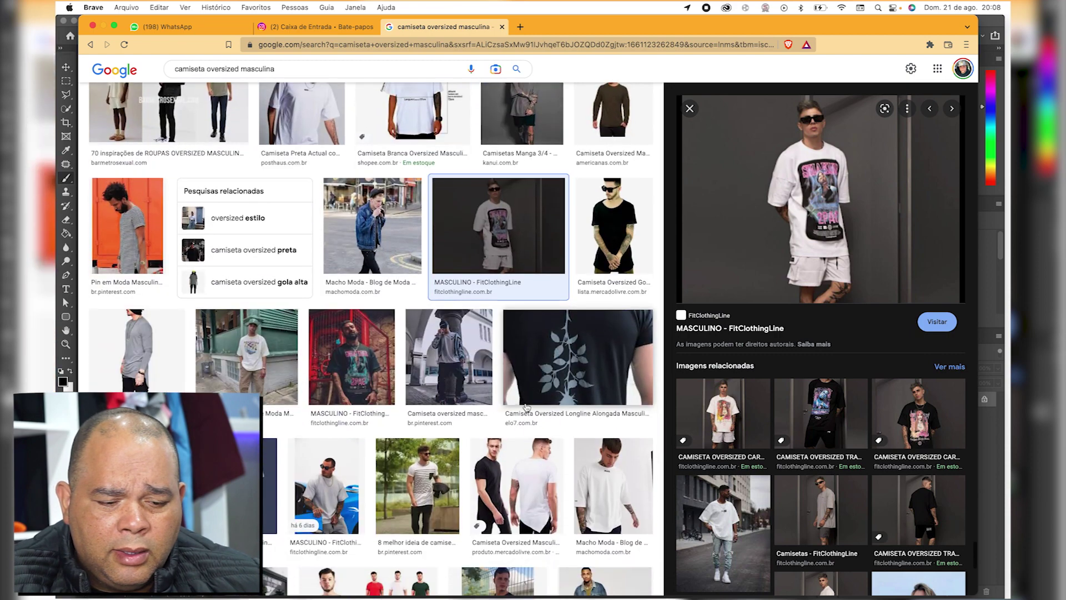
scroll(526, 407, "down", 5)
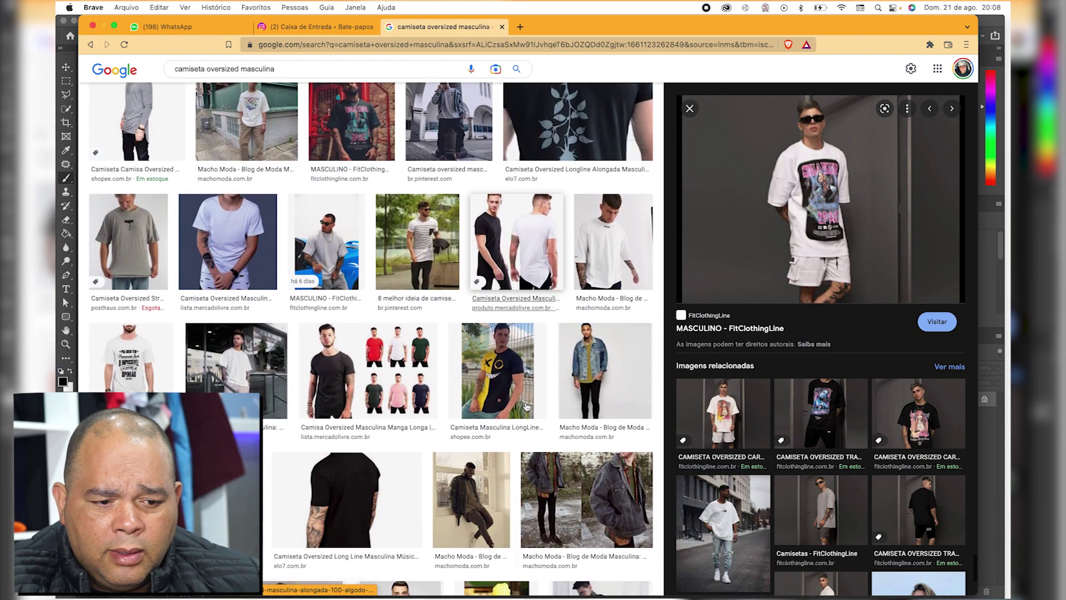
scroll(527, 407, "down", 1)
scroll(526, 408, "up", 1)
scroll(527, 407, "down", 2)
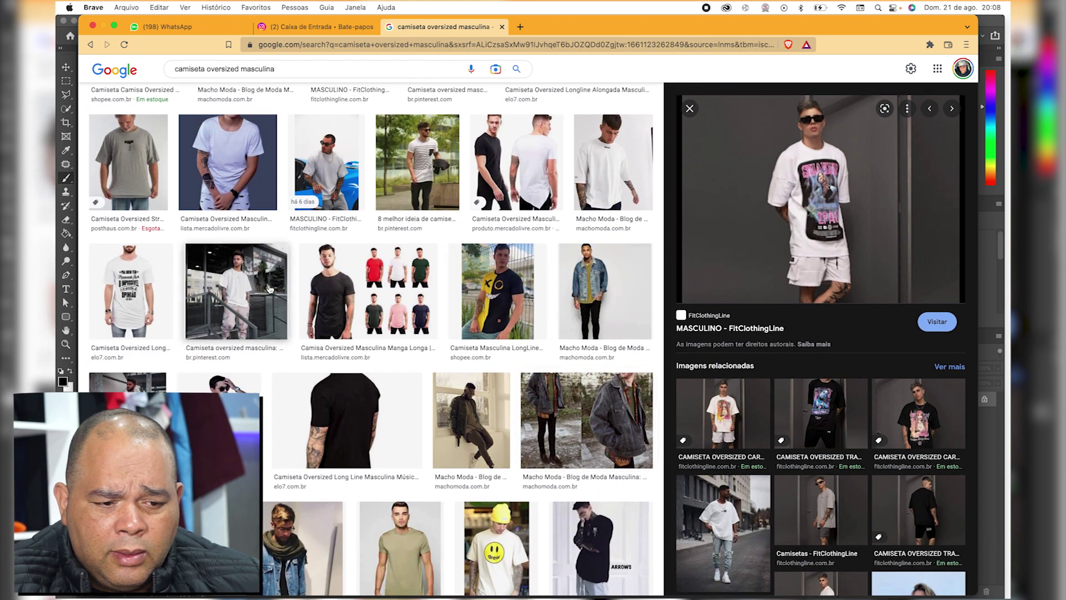
left_click(270, 289)
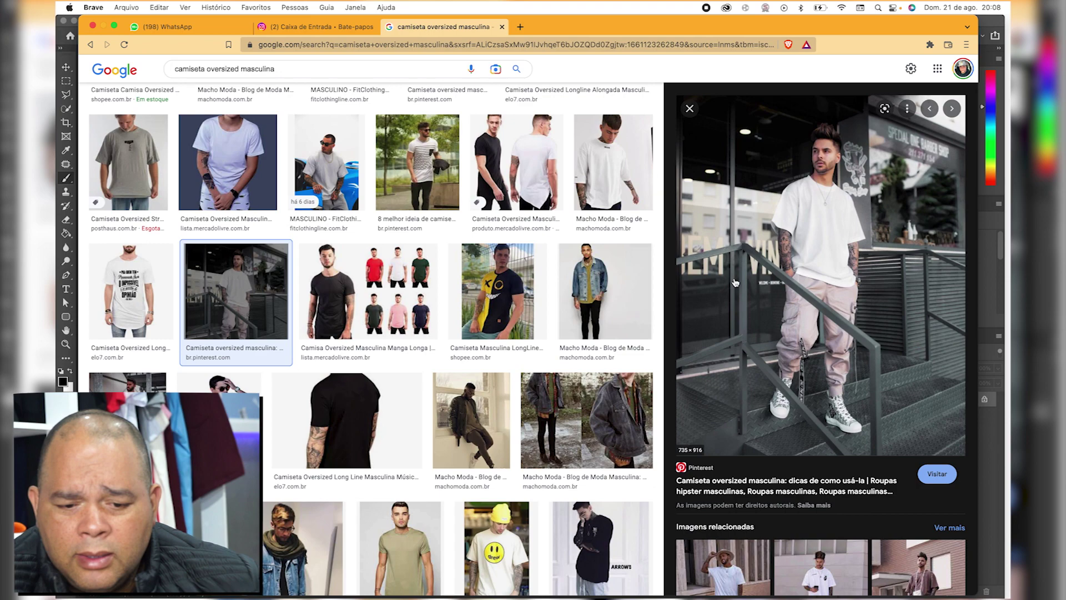
scroll(510, 251, "down", 4)
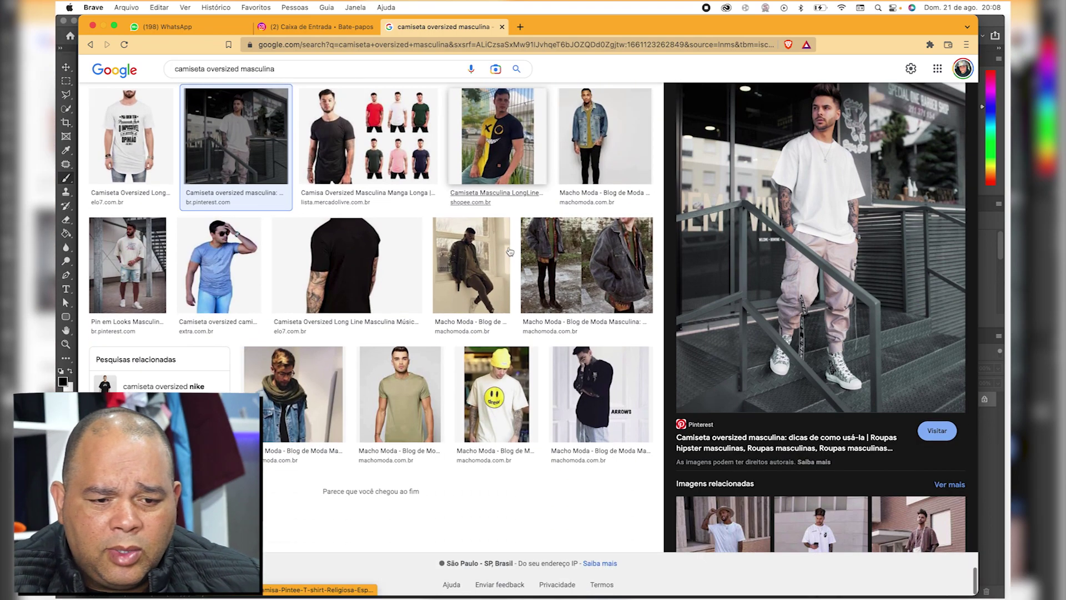
scroll(516, 244, "down", 5)
scroll(519, 239, "down", 10)
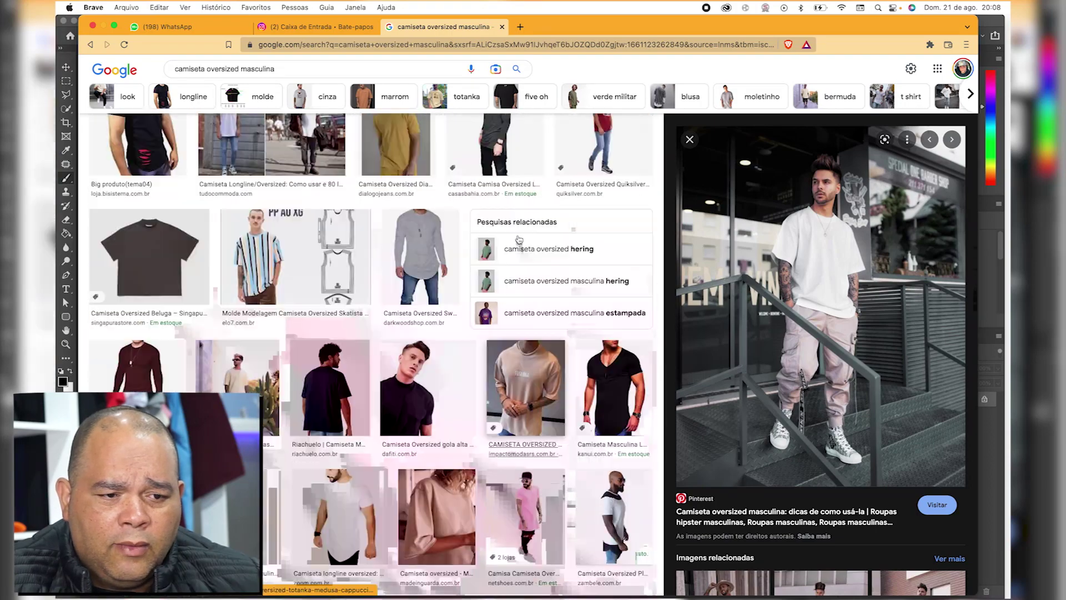
scroll(519, 240, "up", 15)
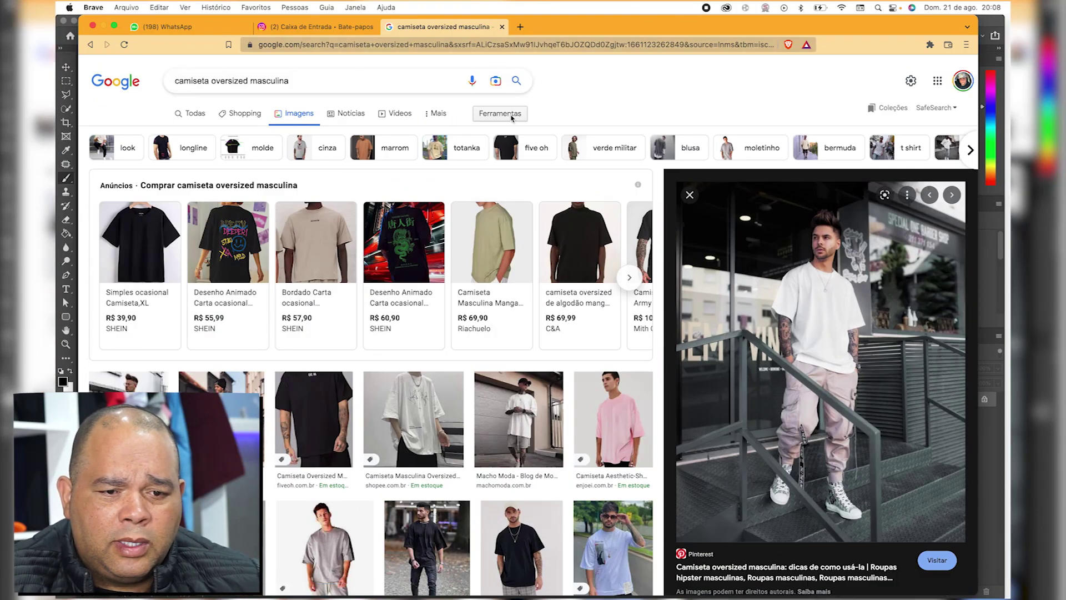
- Filter the results to Grande size and preview the yellow oversized T-shirt photo
left_click(512, 115)
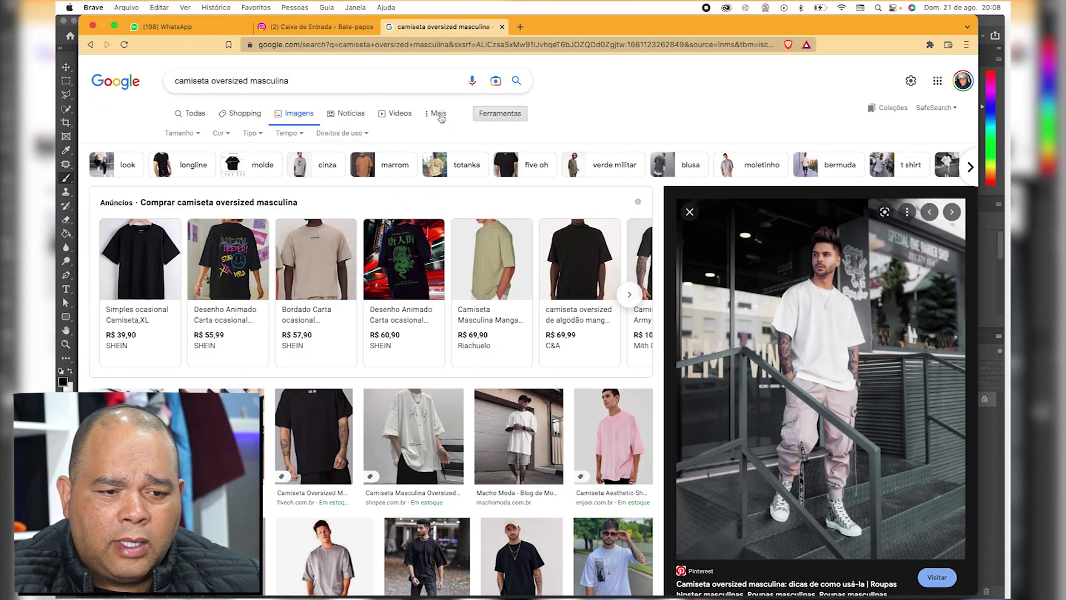
left_click(193, 135)
left_click(191, 170)
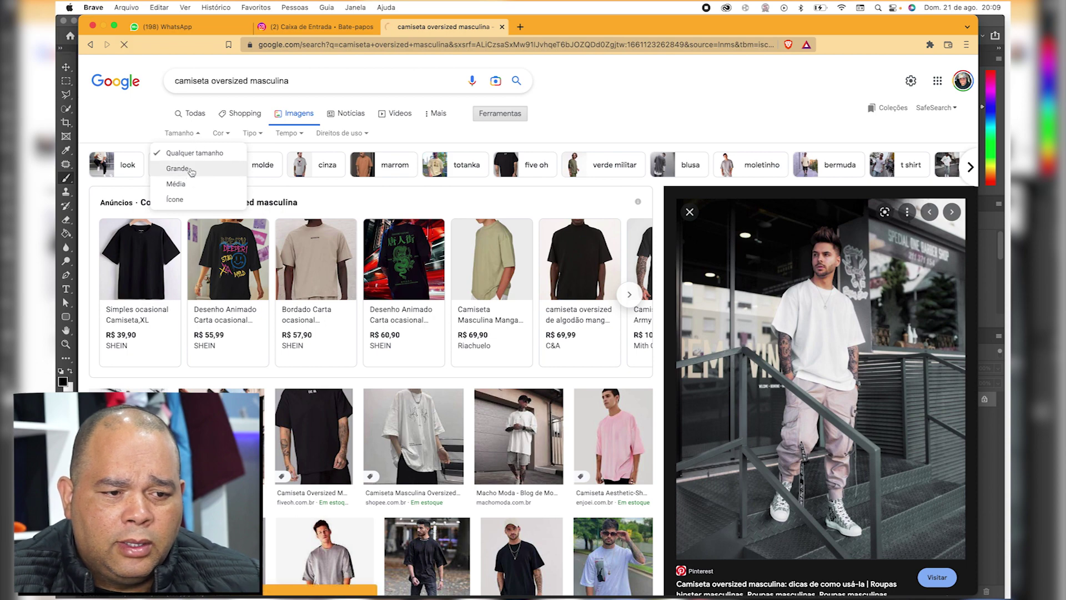
scroll(438, 383, "down", 1)
scroll(438, 383, "down", 5)
scroll(437, 383, "down", 3)
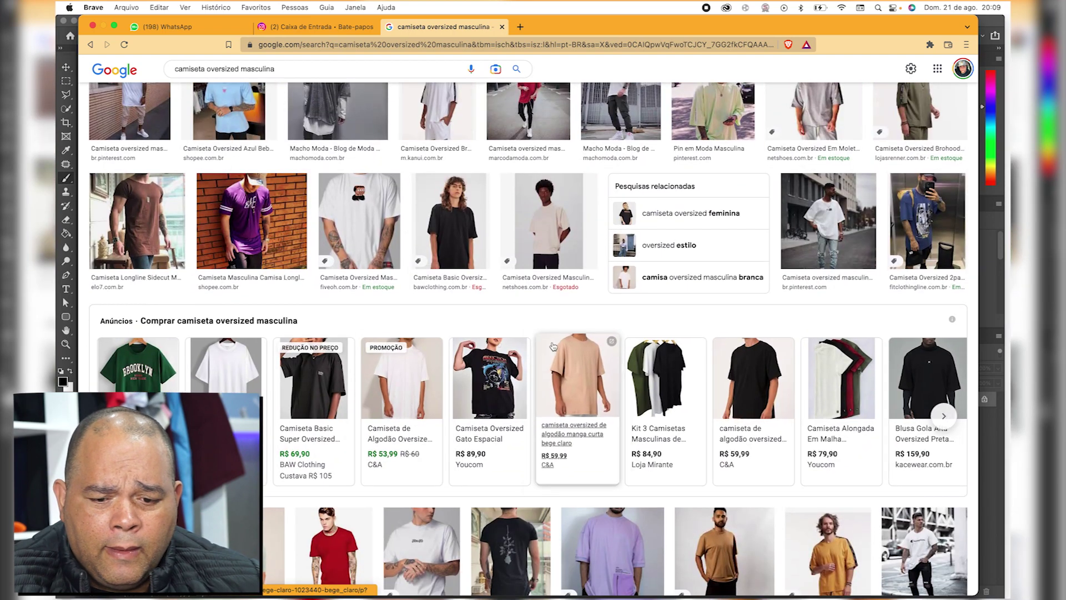
scroll(545, 362, "down", 5)
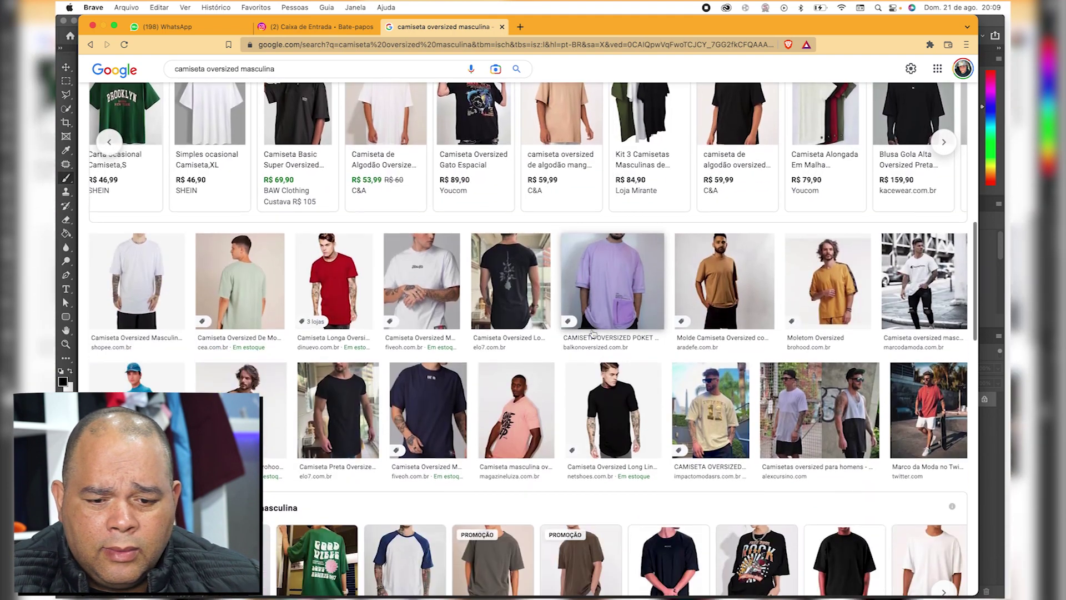
scroll(593, 333, "down", 5)
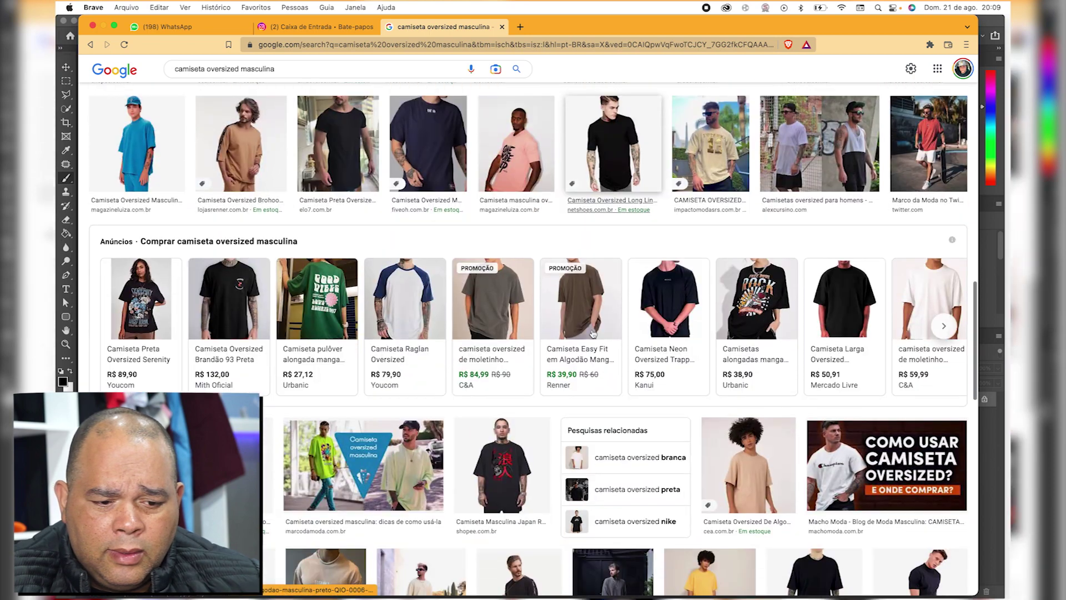
scroll(593, 334, "down", 3)
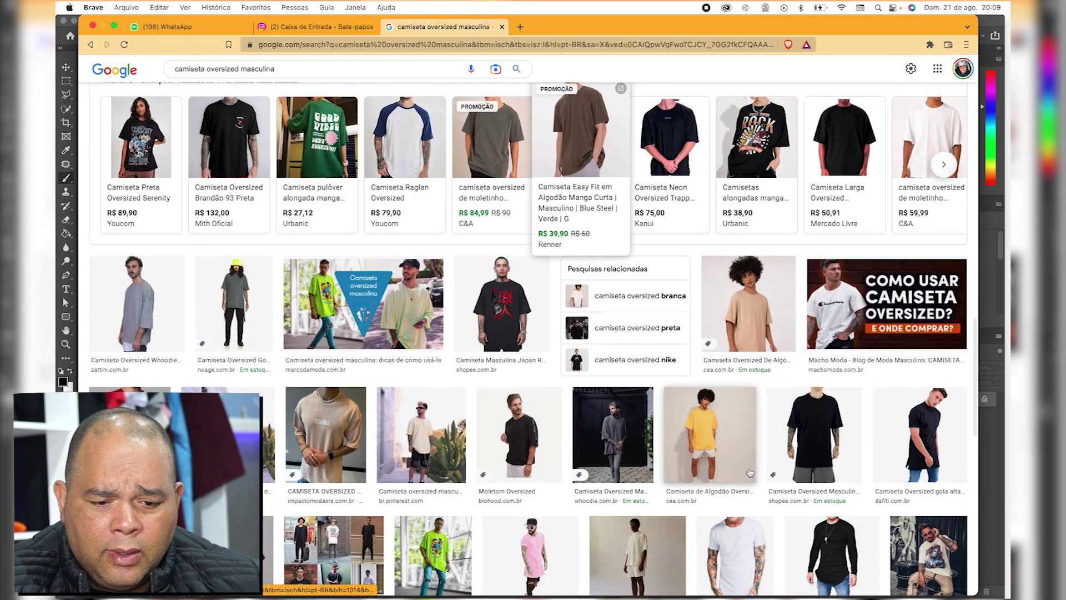
left_click(682, 433)
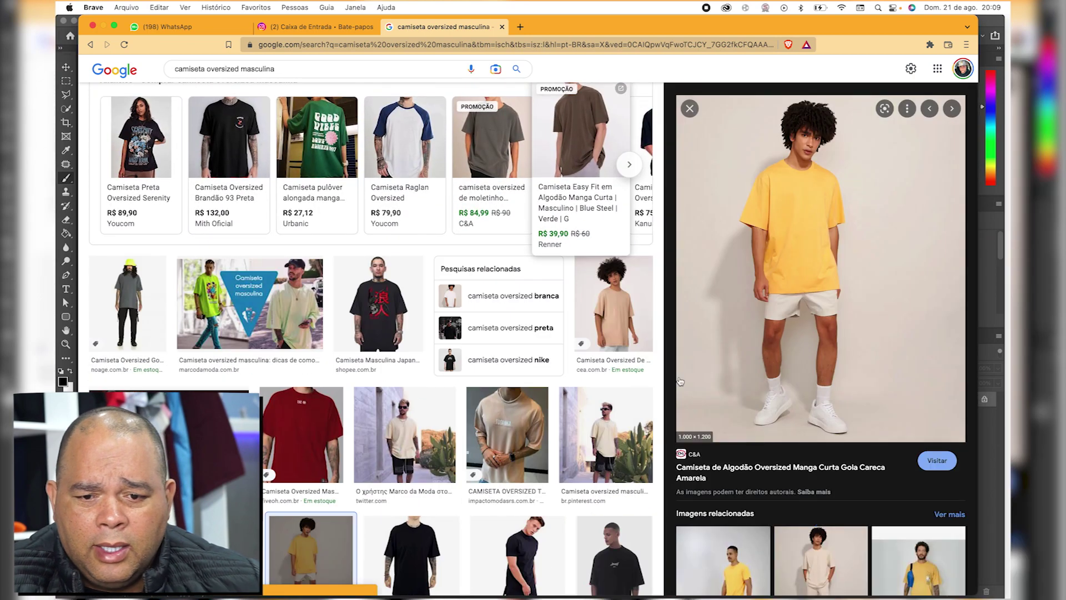
- Save the yellow T-shirt preview image to Downloads with Salvar imagem como, then return to Photoshop
right_click(799, 283)
left_click(821, 401)
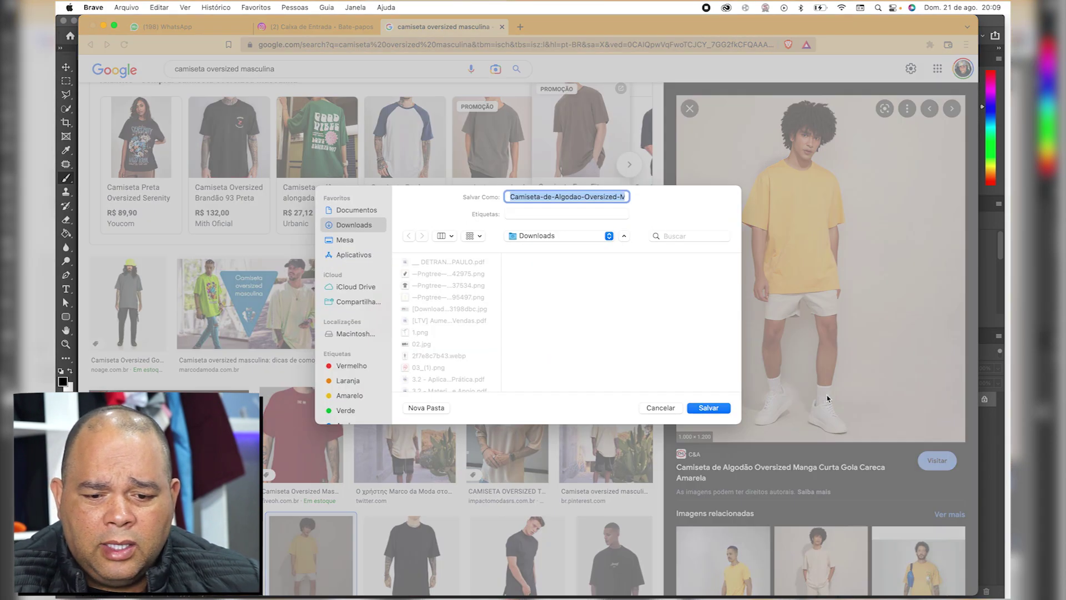
left_click(710, 408)
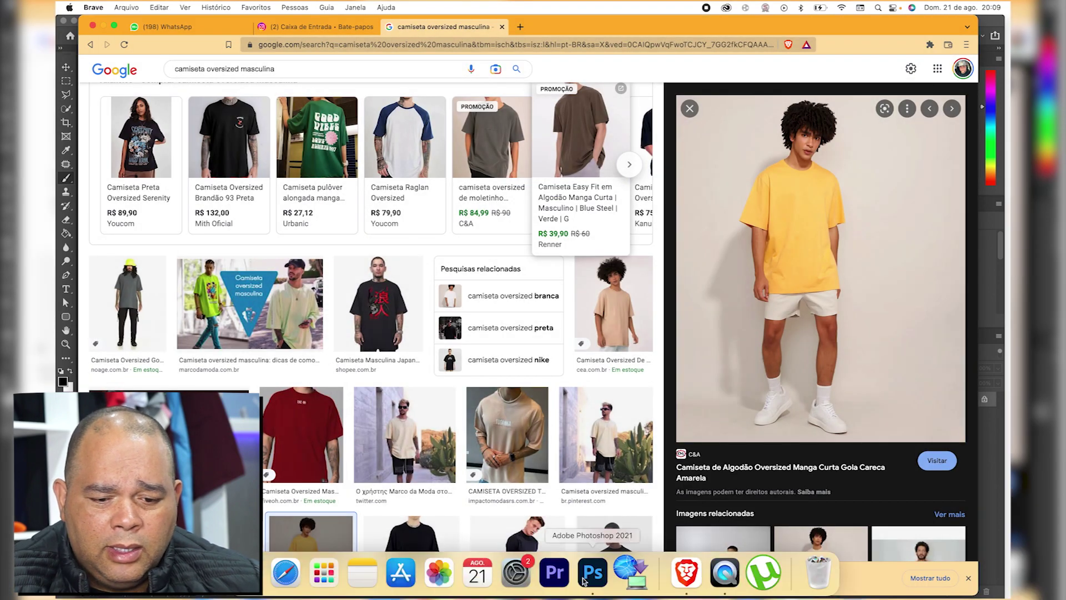
left_click(584, 581)
left_click(140, 7)
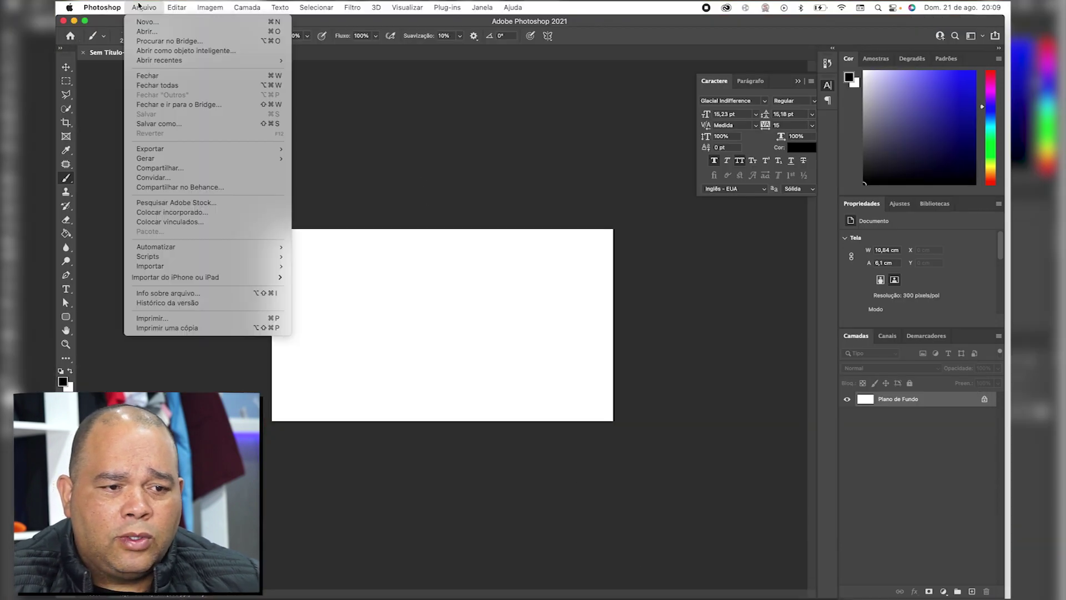
left_click(143, 28)
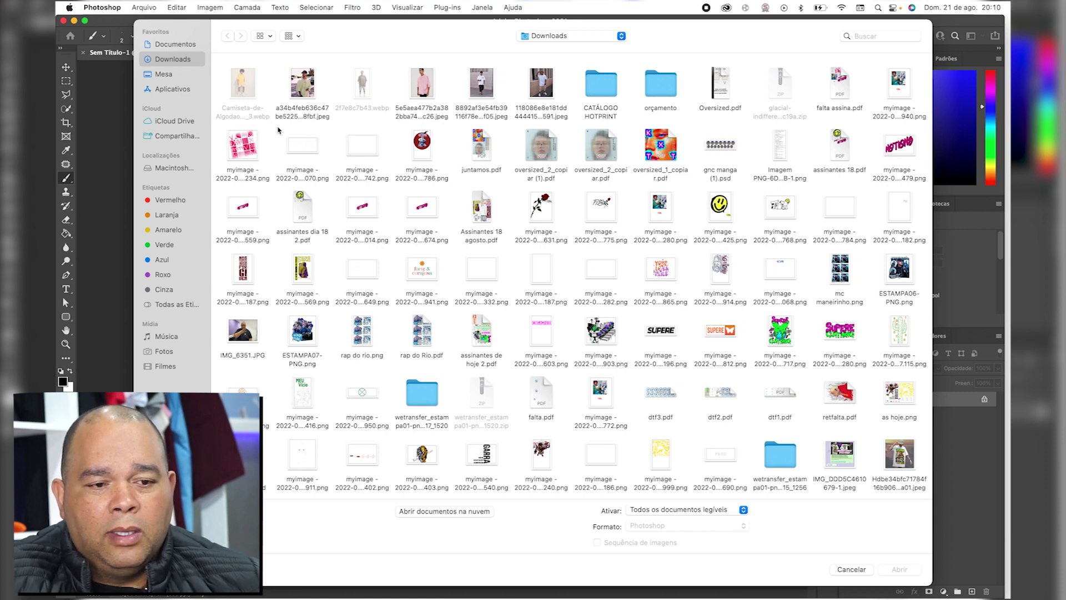
left_click(852, 569)
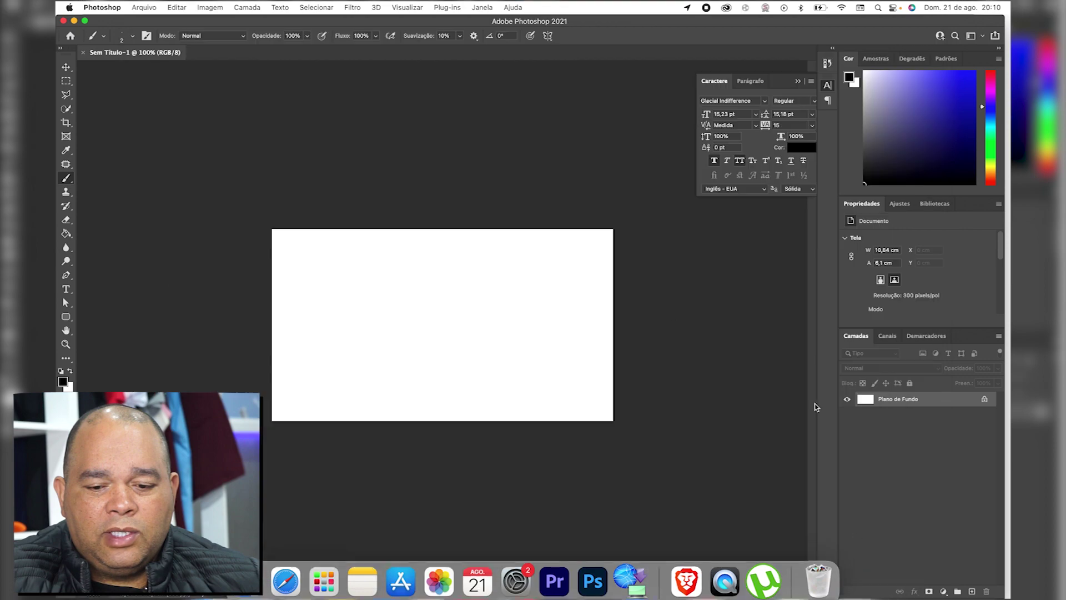
- Search Google for 'wepb x png' in a new Brave tab and read the results
left_click(687, 572)
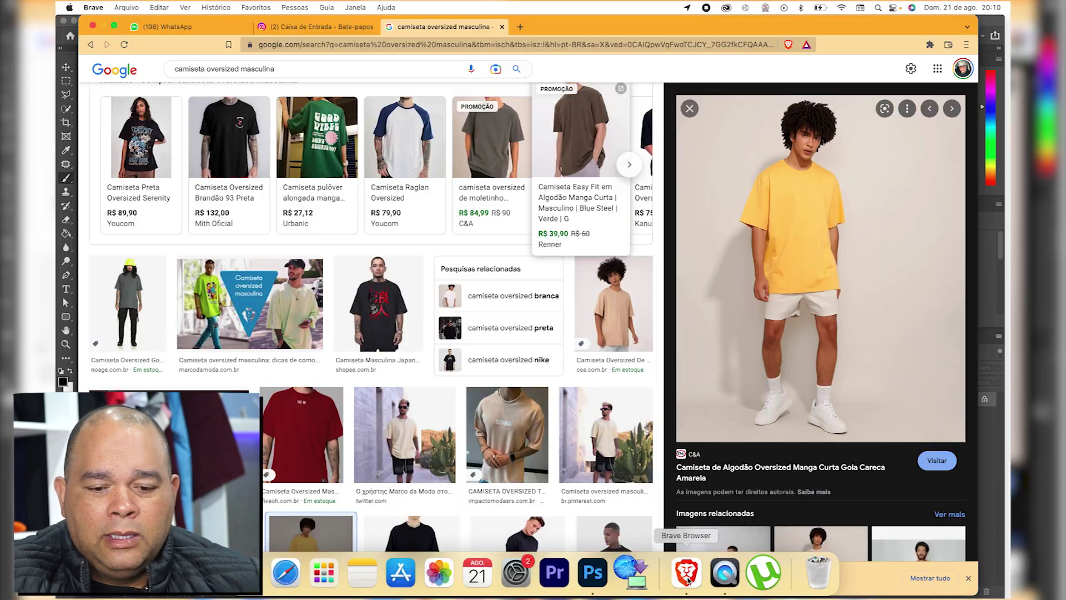
left_click(520, 27)
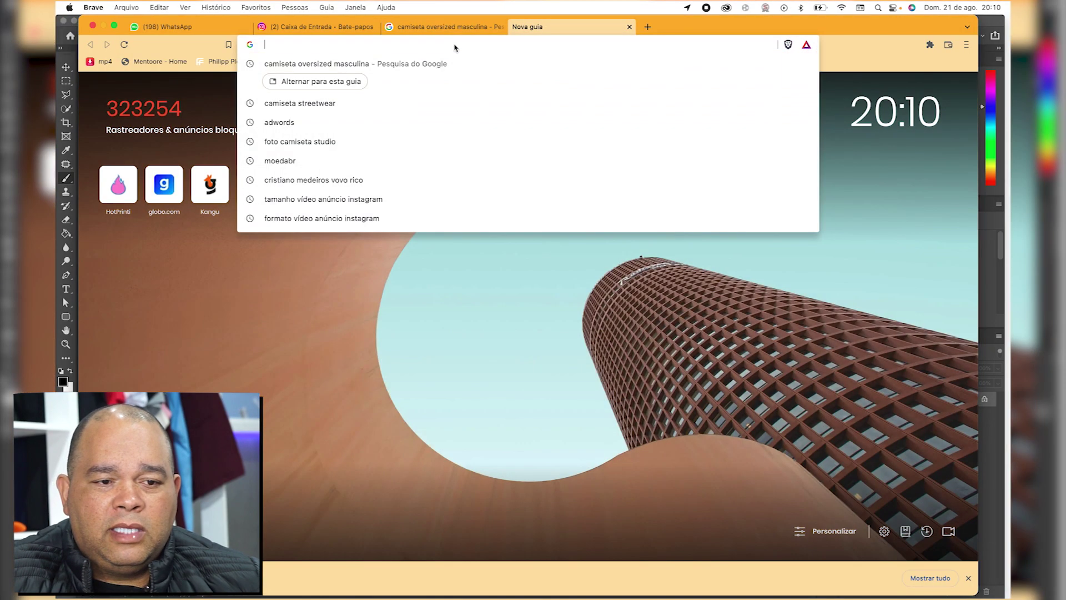
type("goo")
key("BackSpace")
key("BackSpace")
key("BackSpace")
key("BackSpace")
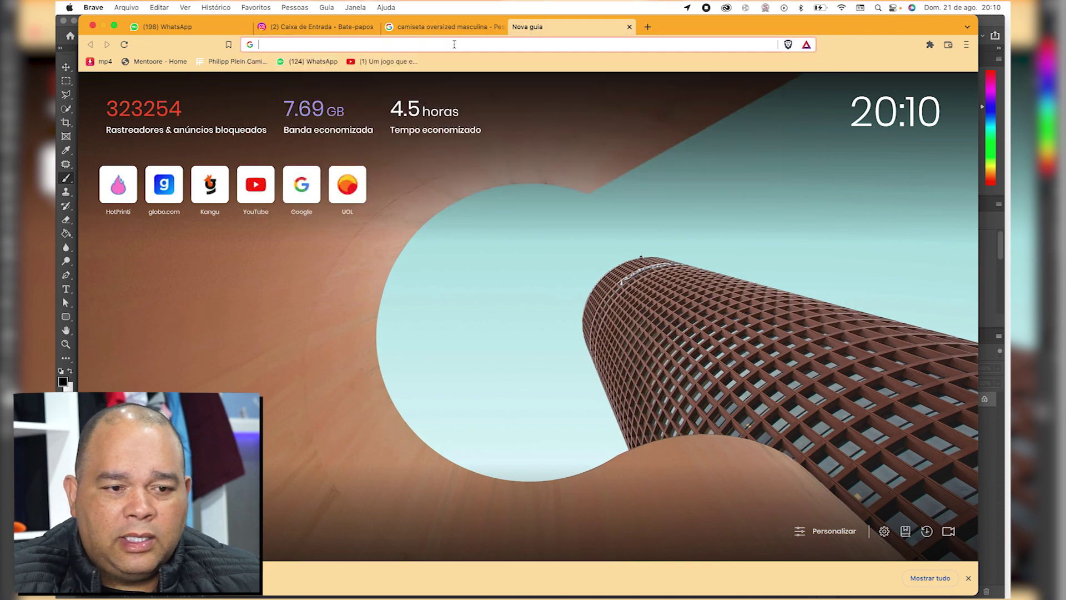
type("wepb")
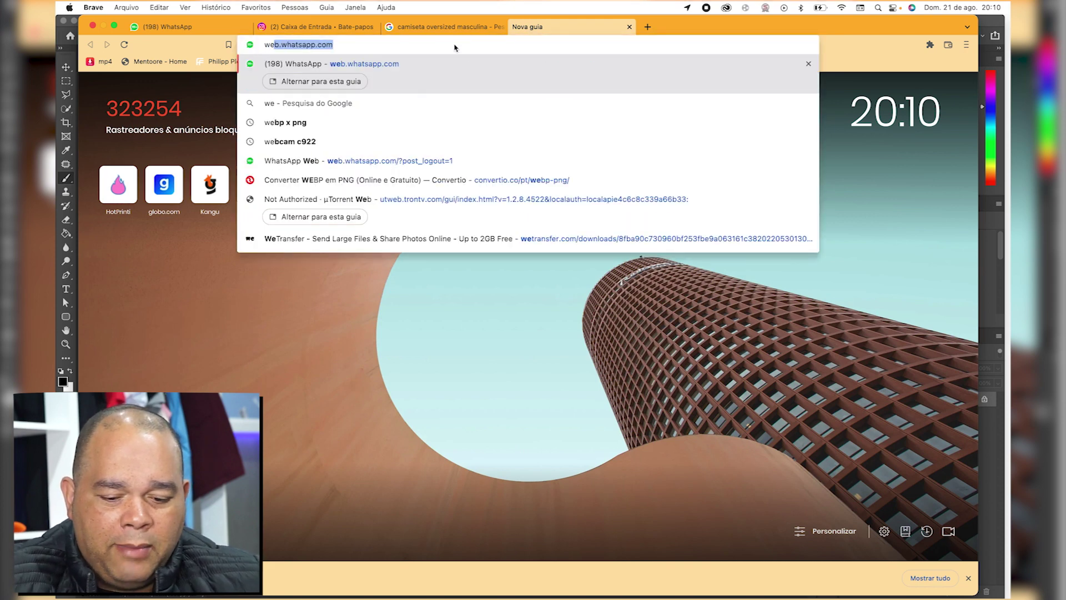
type(" x")
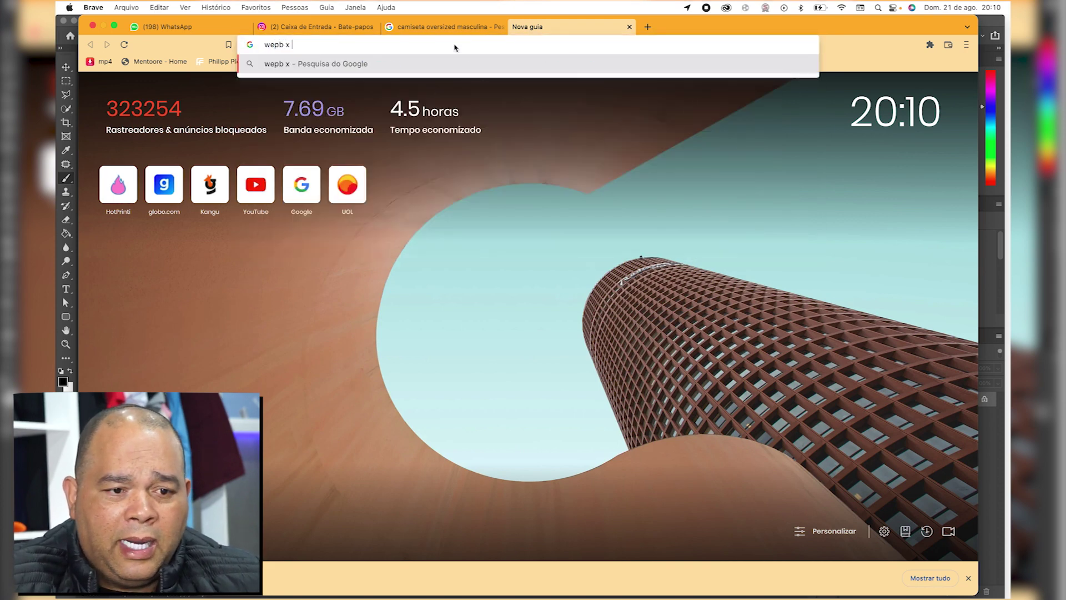
type(" png")
key("Return")
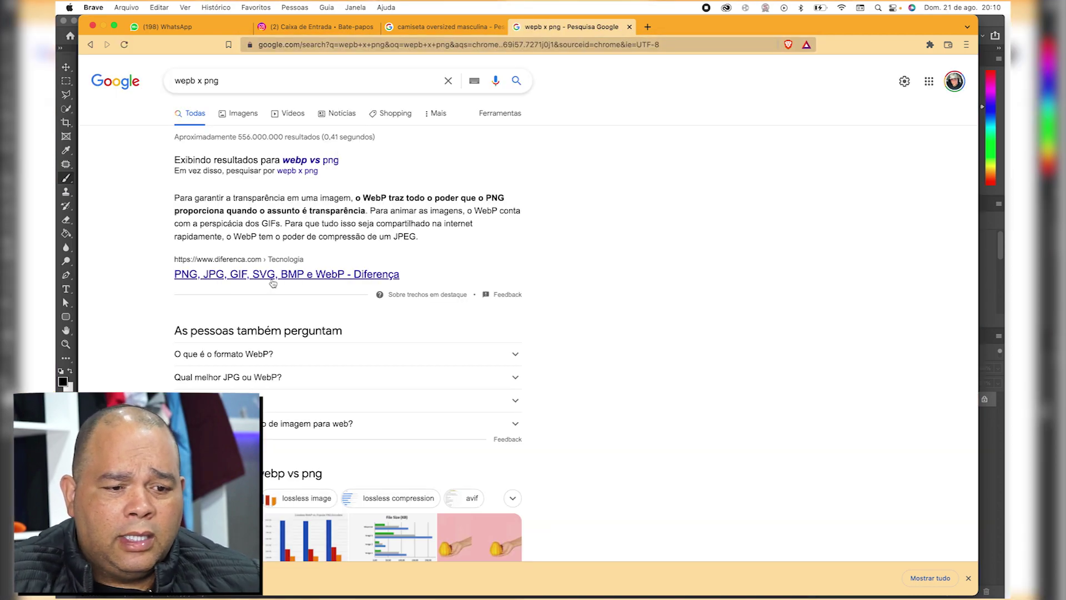
scroll(281, 336, "down", 5)
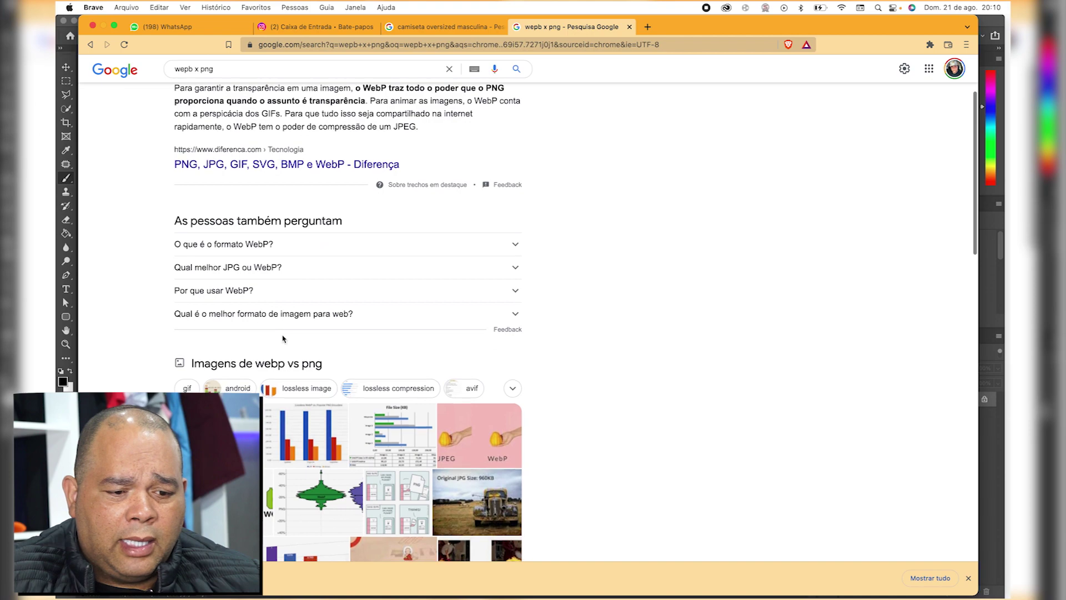
scroll(283, 339, "down", 5)
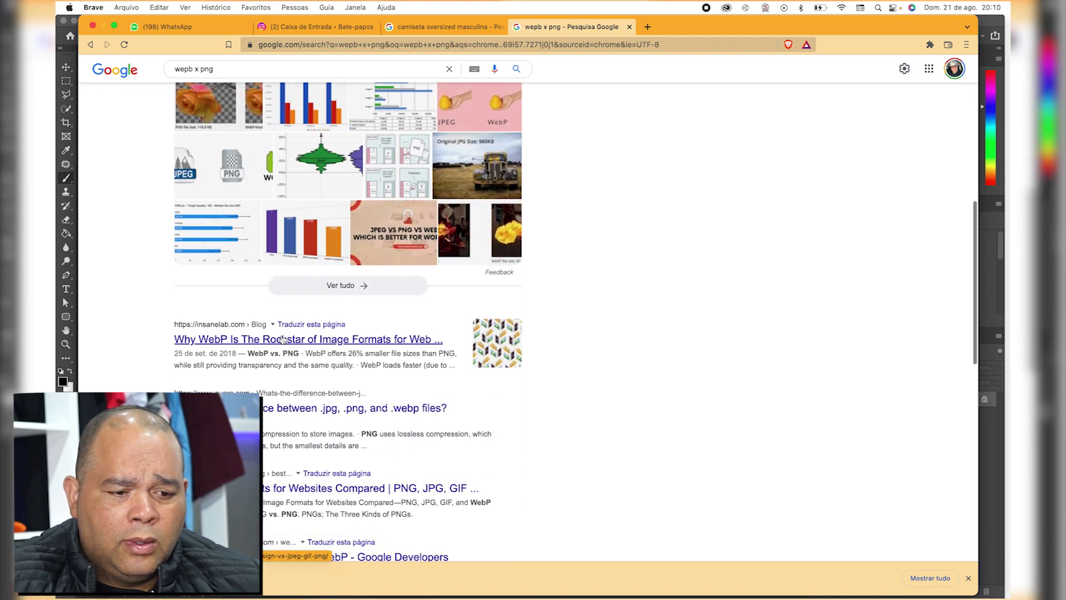
scroll(283, 340, "down", 3)
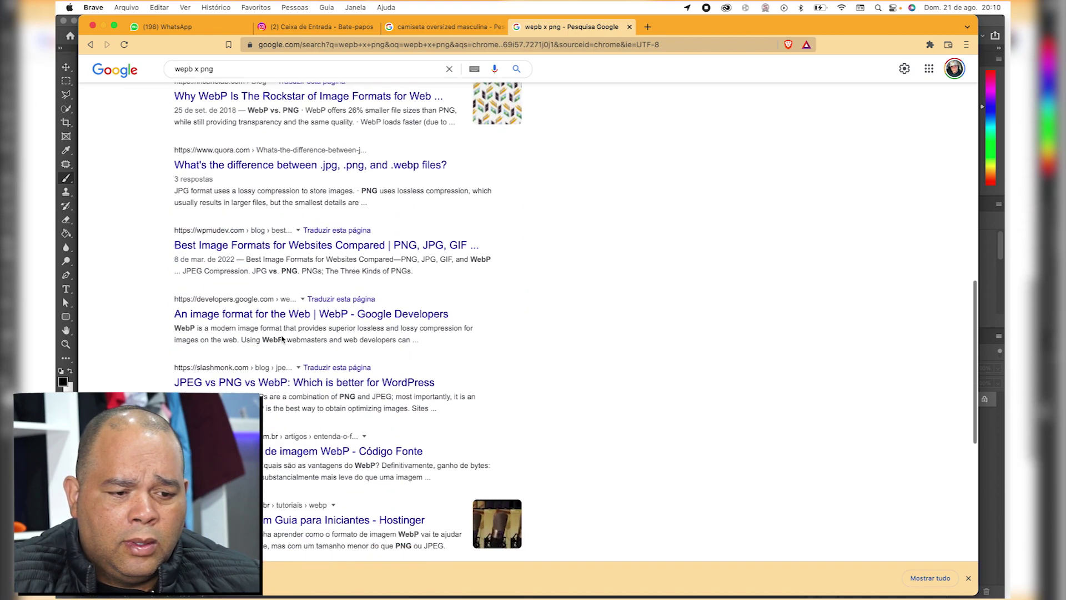
scroll(282, 335, "up", 12)
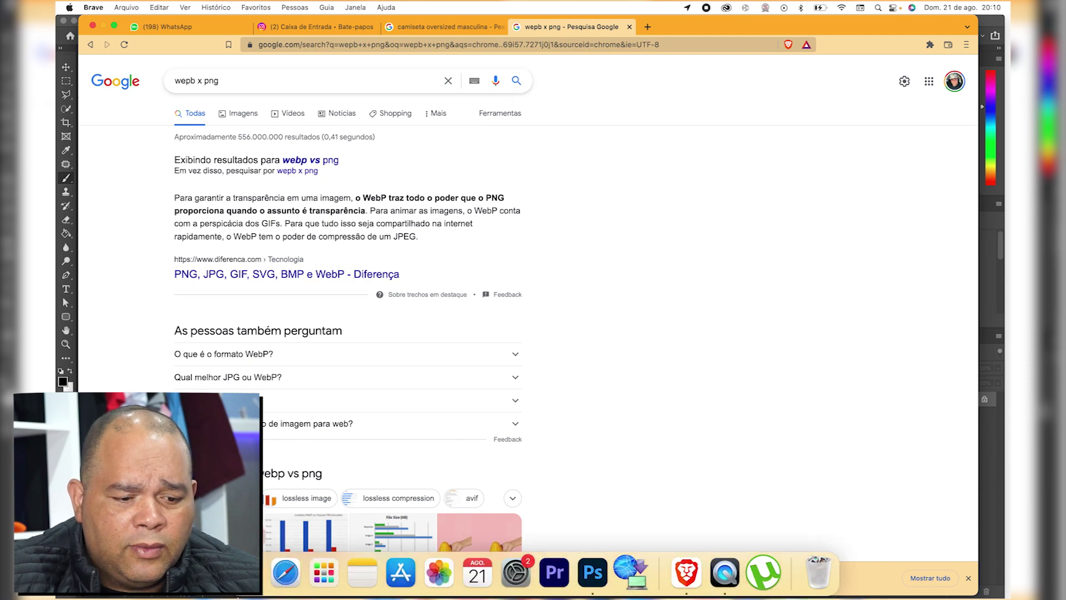
left_click(294, 583)
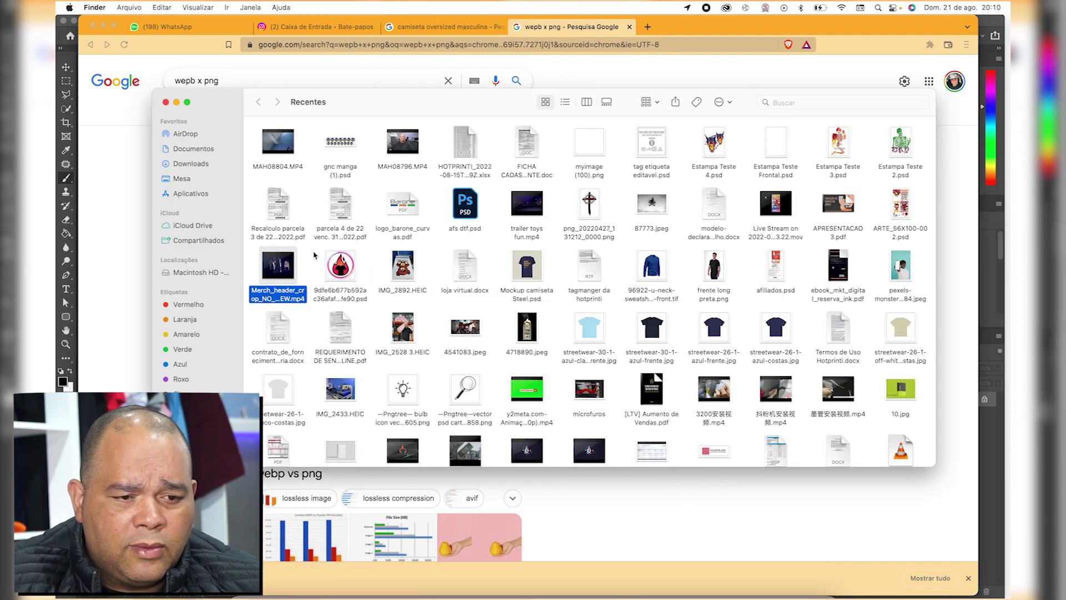
left_click(197, 162)
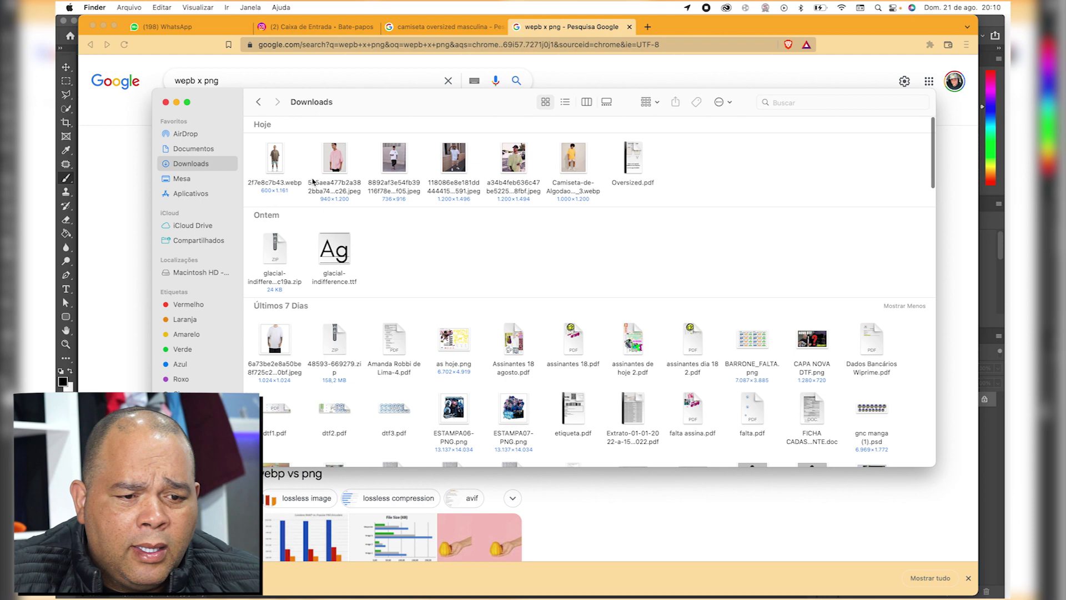
left_click(580, 181)
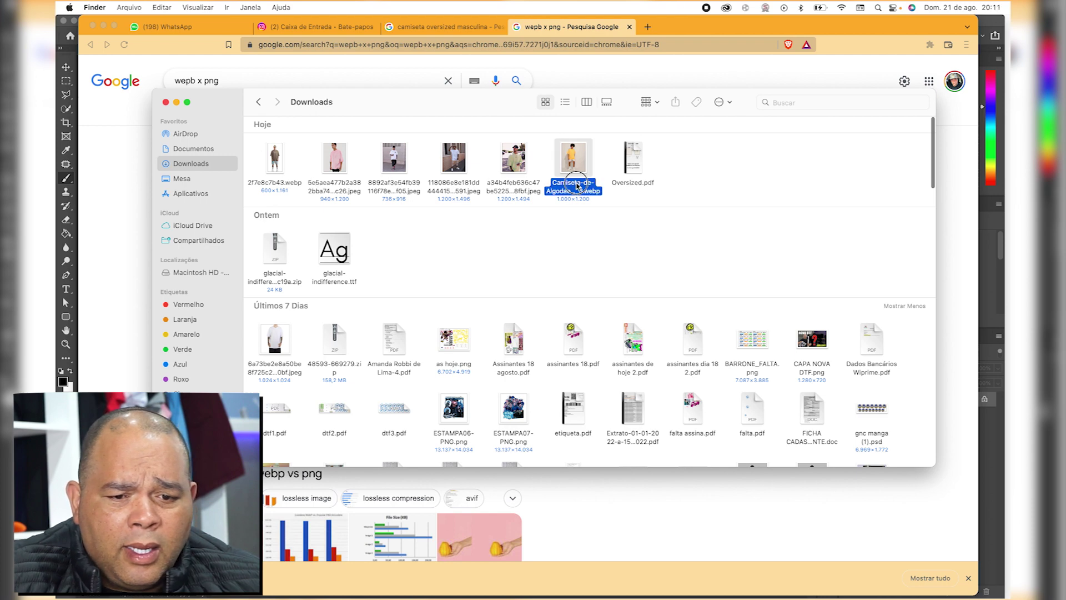
left_click(760, 76)
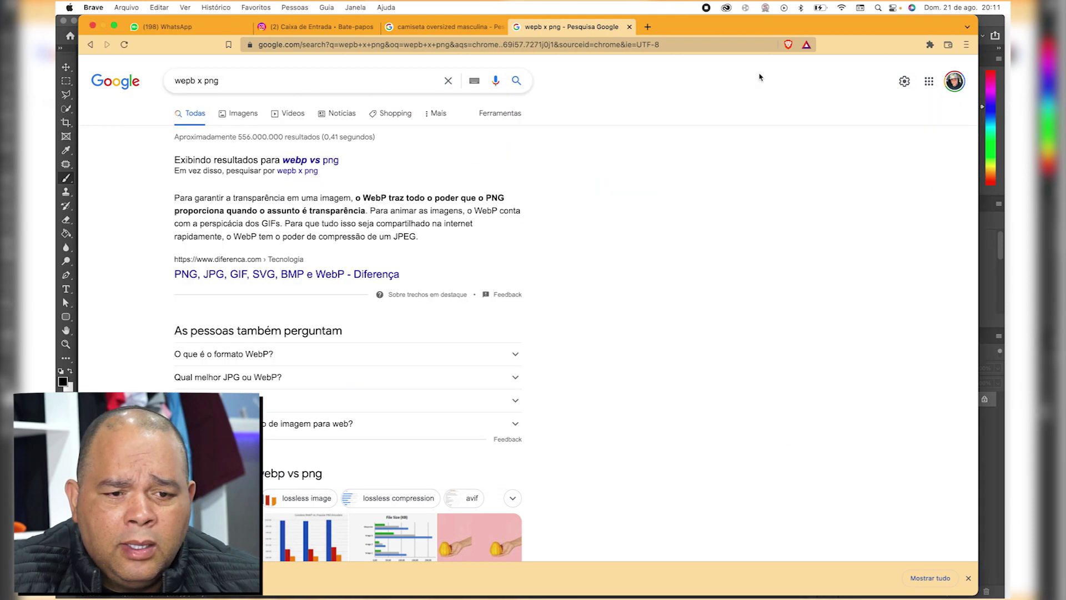
- Search for converting WebP to JPG and open iLoveIMG's WebP to JPG converter
left_click(282, 80)
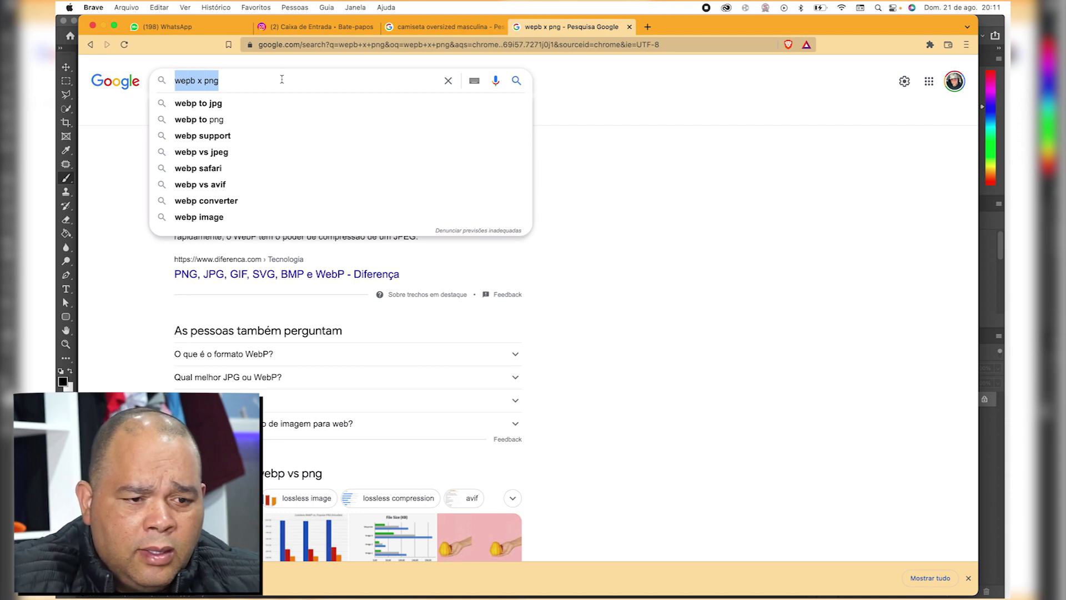
left_click(247, 102)
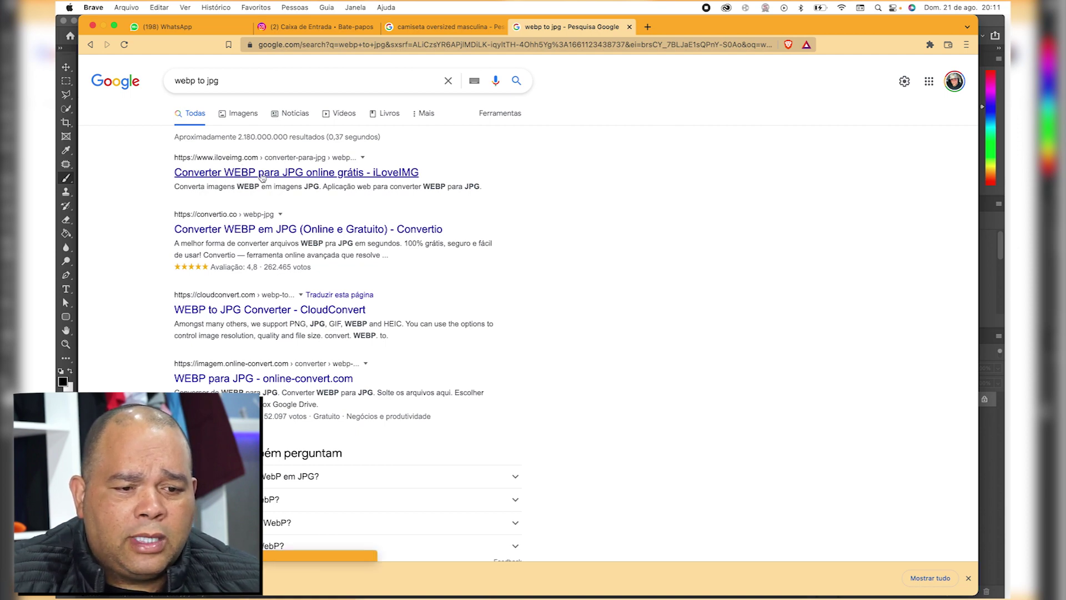
left_click(262, 175)
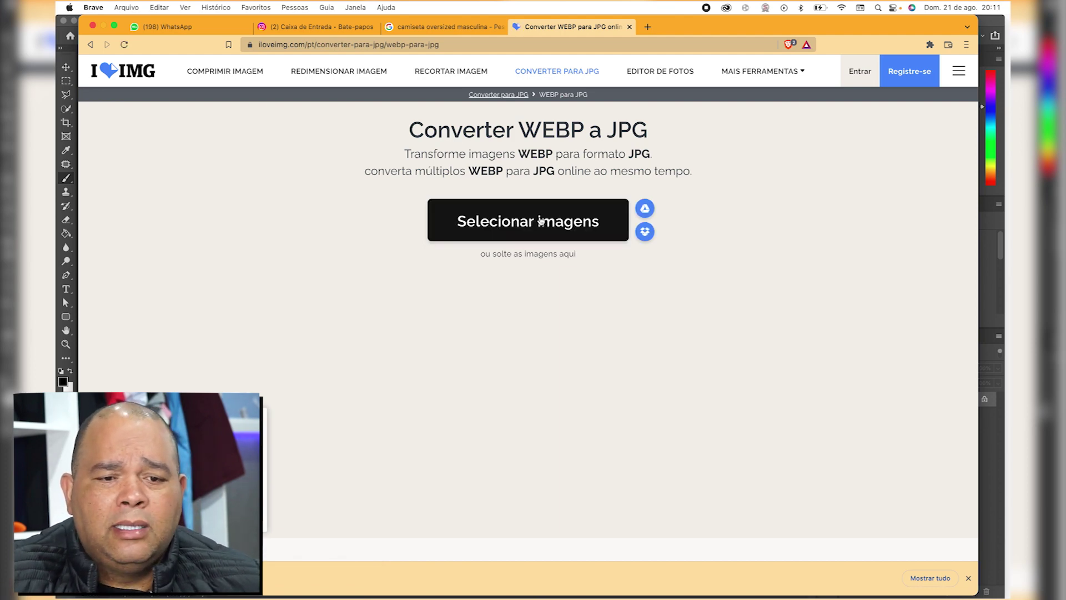
- Convert the yellow T-shirt WEBP to JPG and save the result into Downloads
left_click(544, 217)
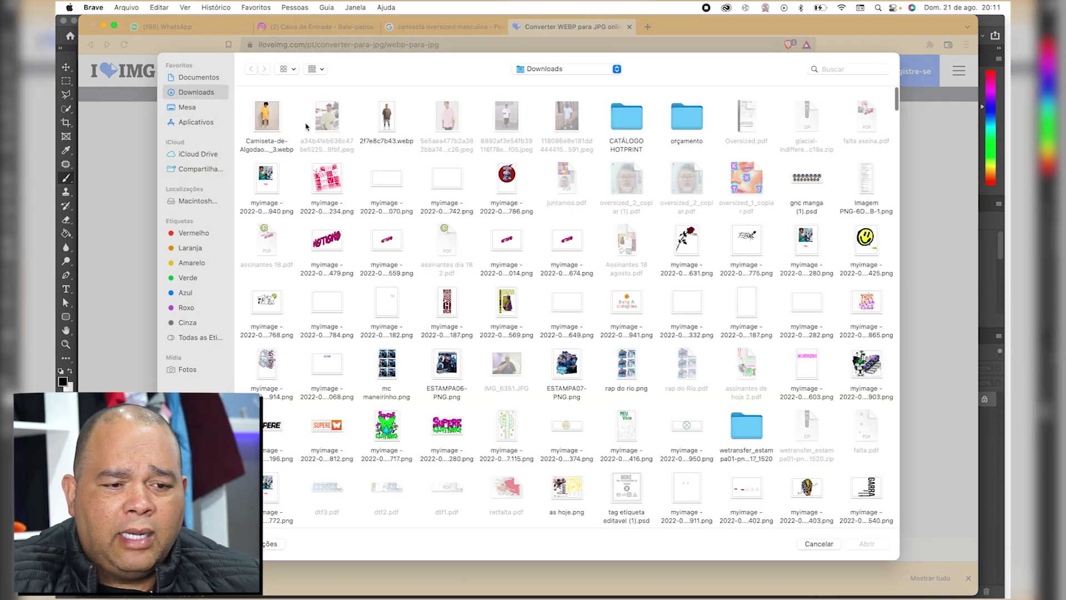
double_click(268, 120)
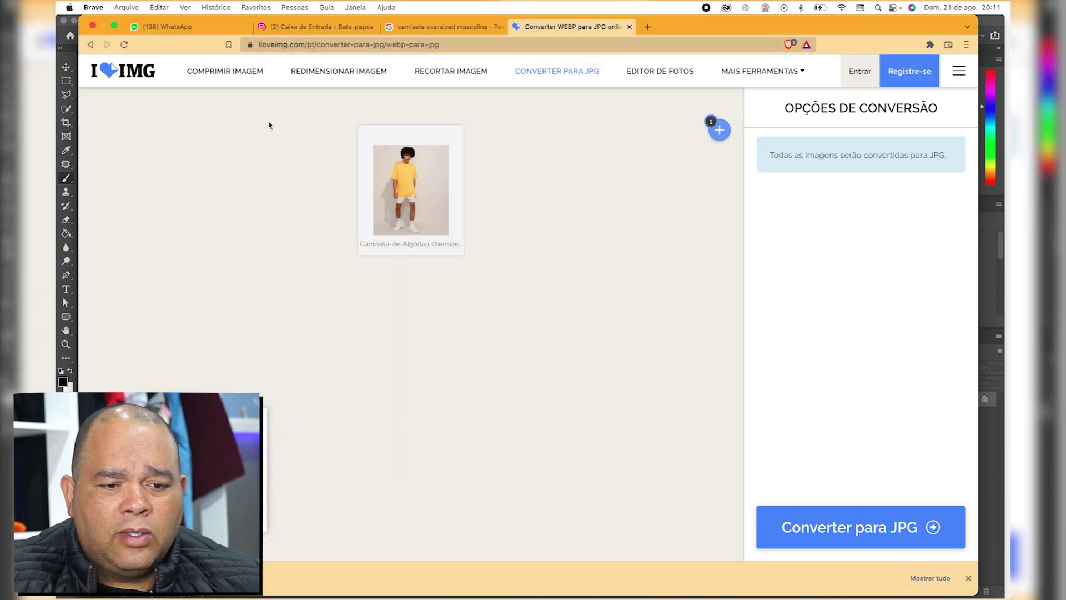
left_click(839, 535)
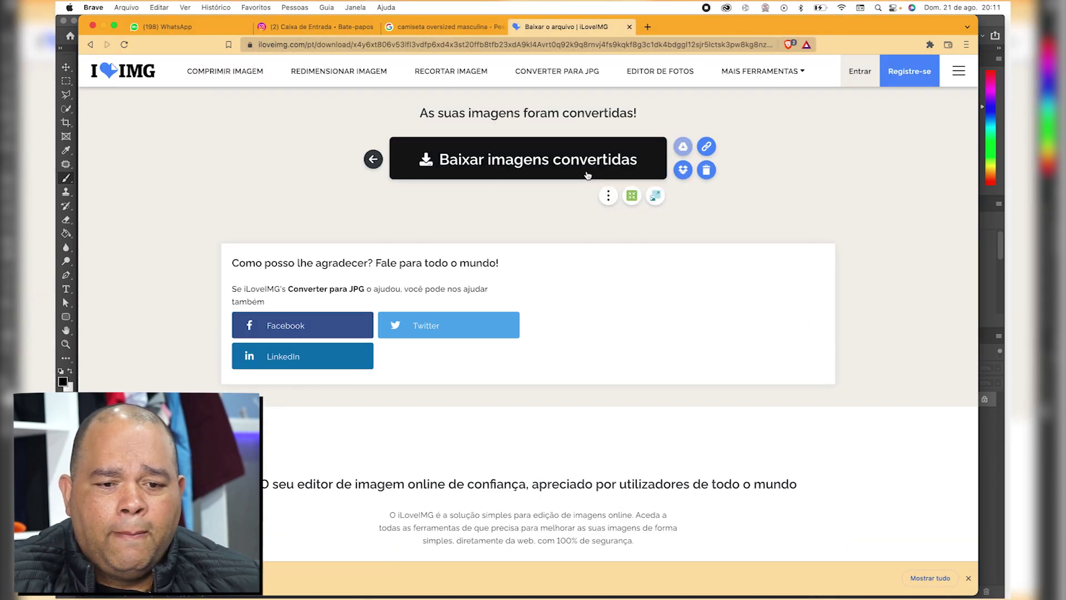
left_click(585, 172)
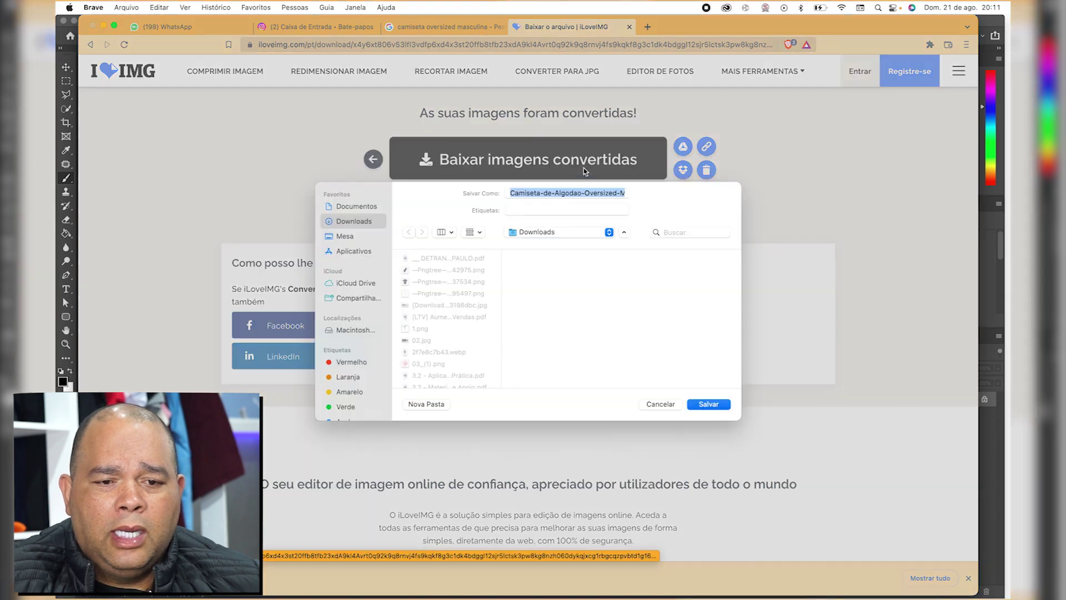
left_click(716, 409)
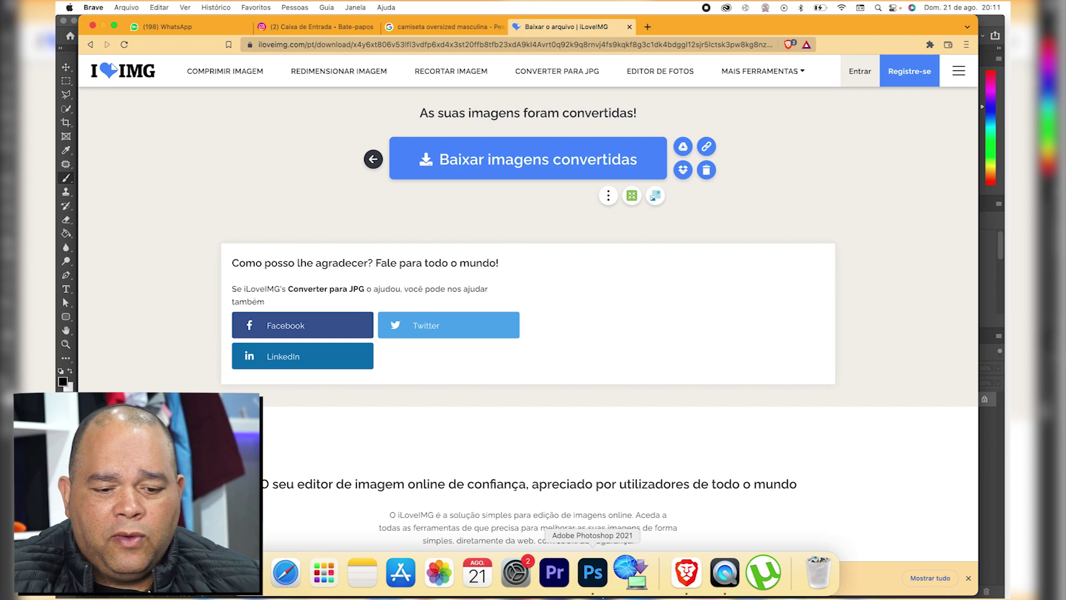
left_click(595, 574)
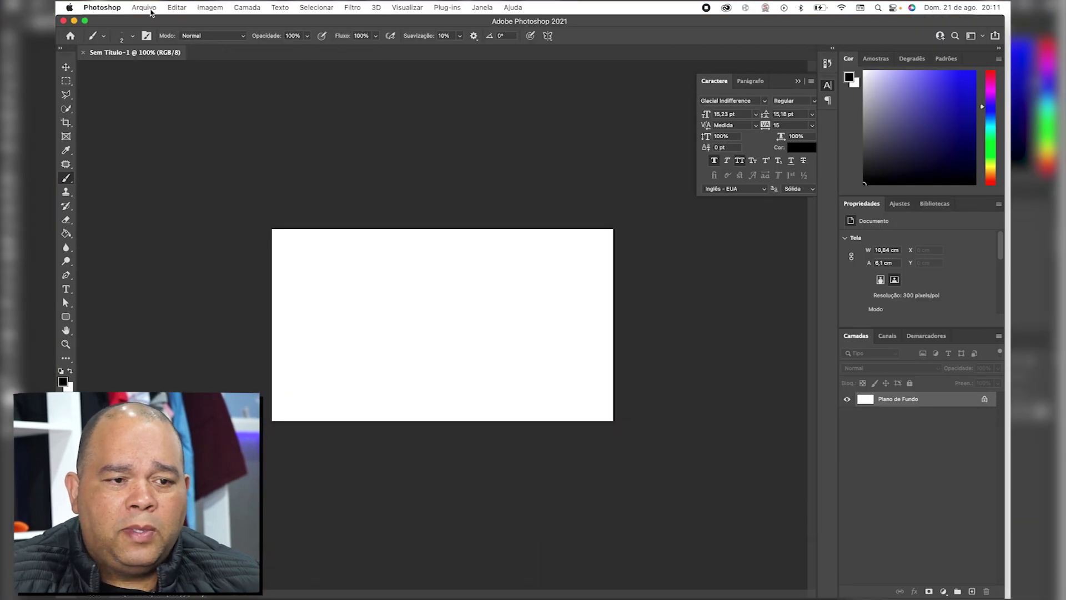
- Open the Camiseta yellow T-shirt JPEG, leaving its profile as is, and zoom to 200%
left_click(144, 7)
left_click(148, 35)
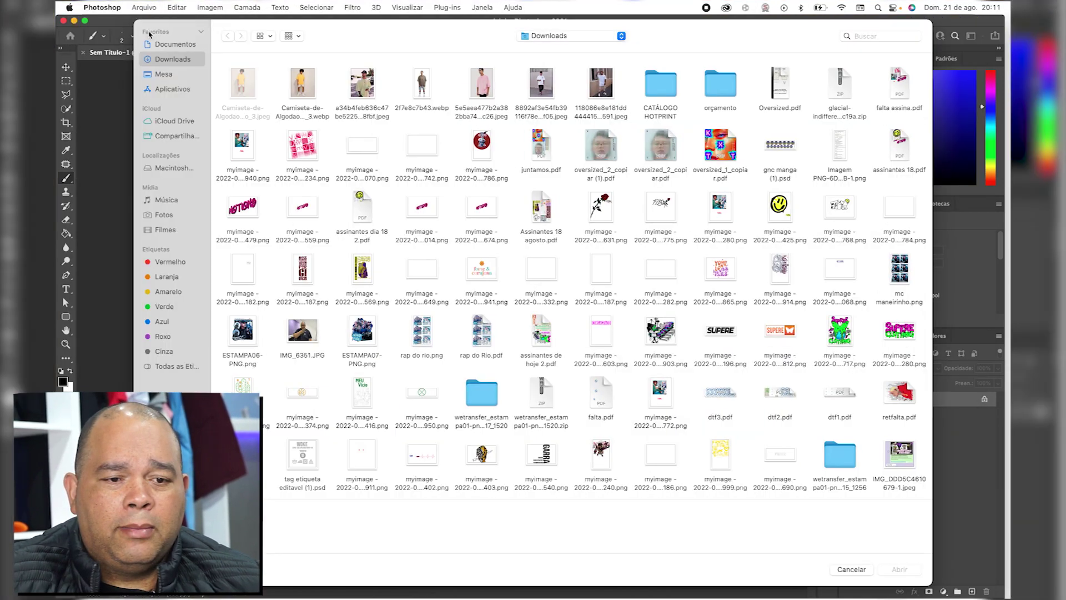
left_click(244, 84)
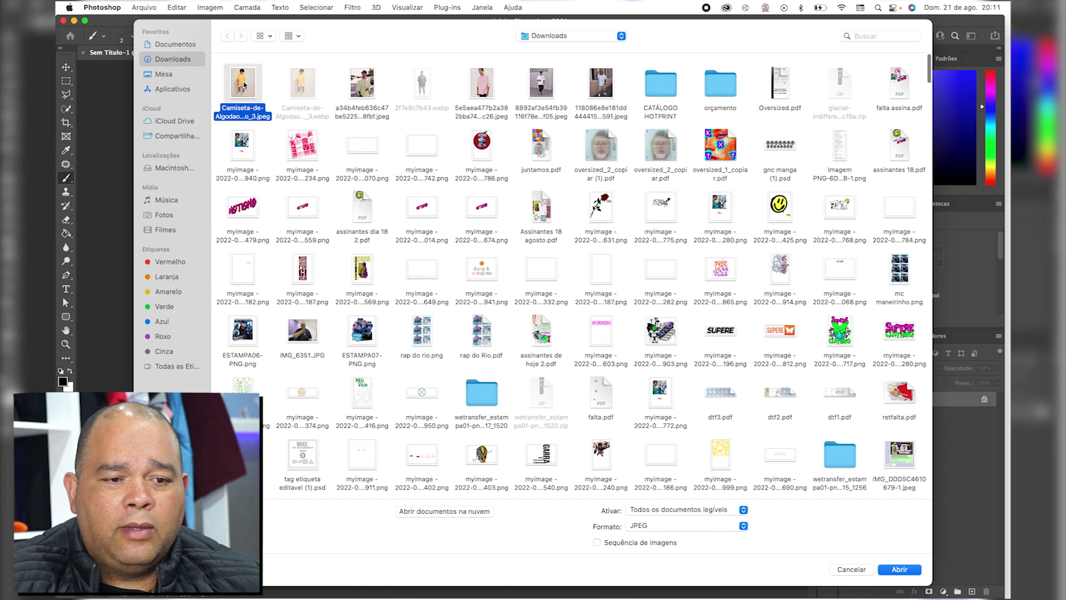
left_click(312, 94)
double_click(239, 86)
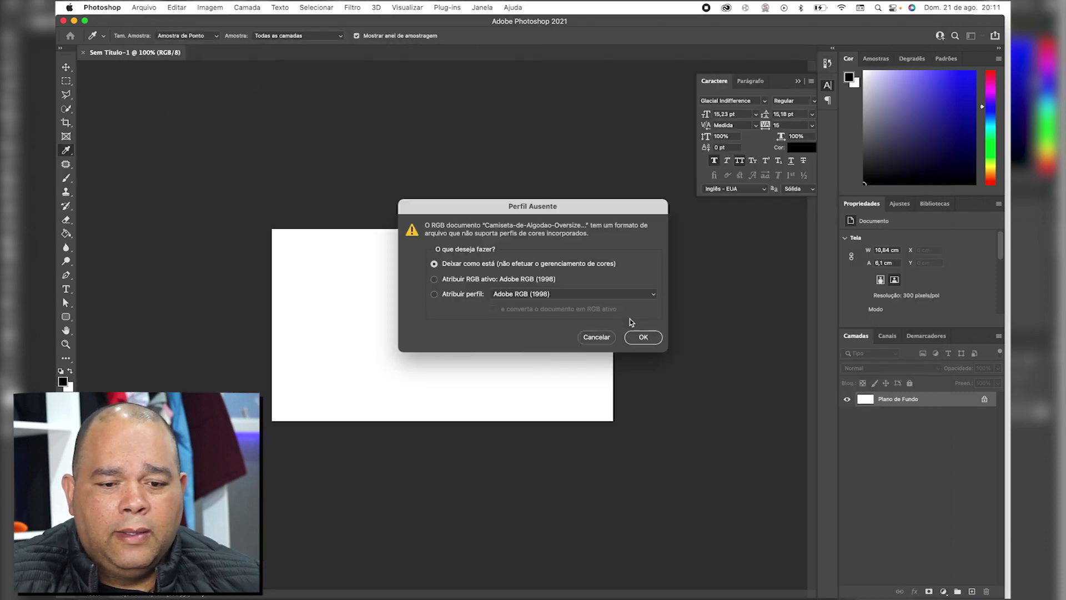
left_click(643, 336)
key("b")
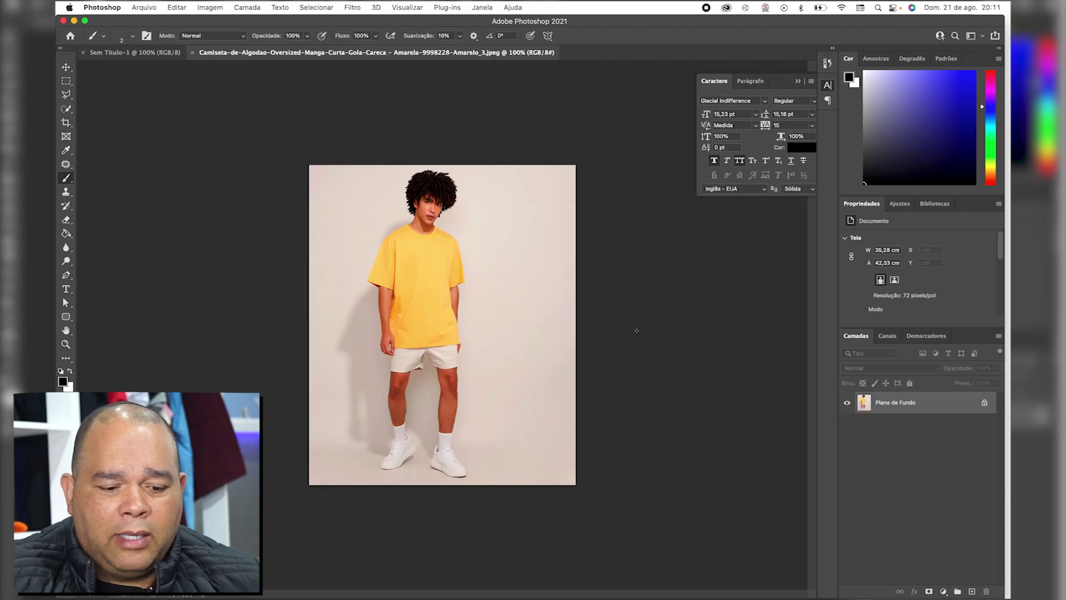
key("super+plus")
scroll(637, 331, "up", 5)
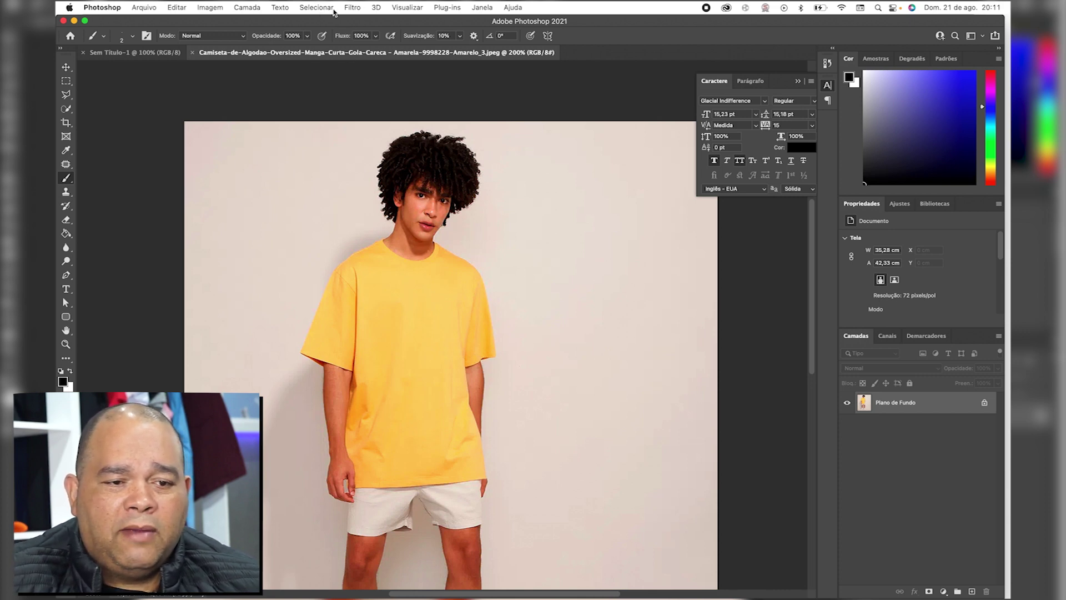
left_click(316, 8)
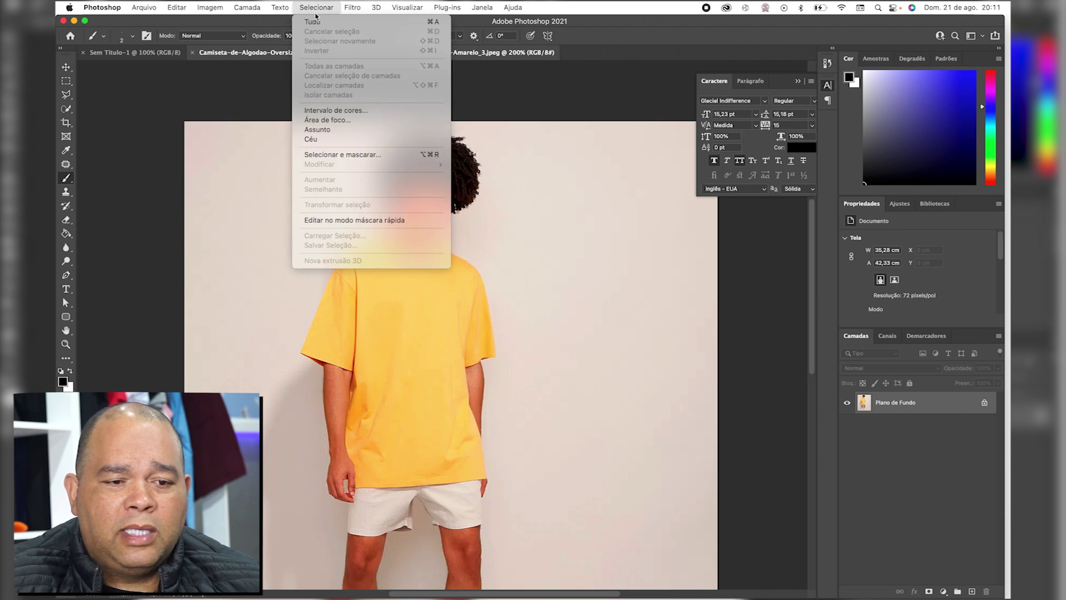
- Use Select > Subject to select the model in the yellow T-shirt photo
left_click(327, 130)
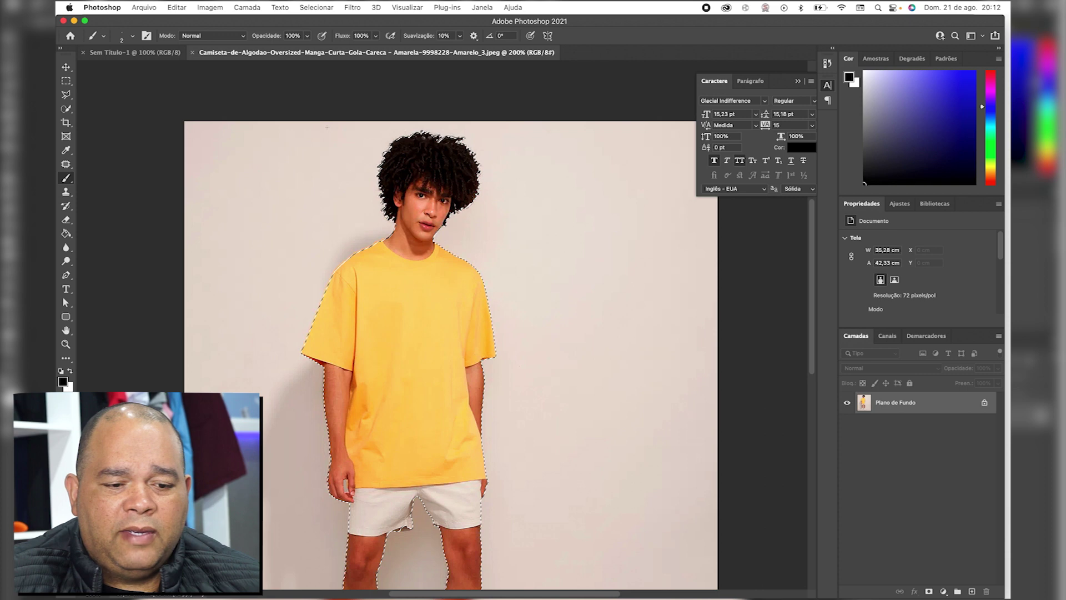
scroll(327, 127, "down", 10)
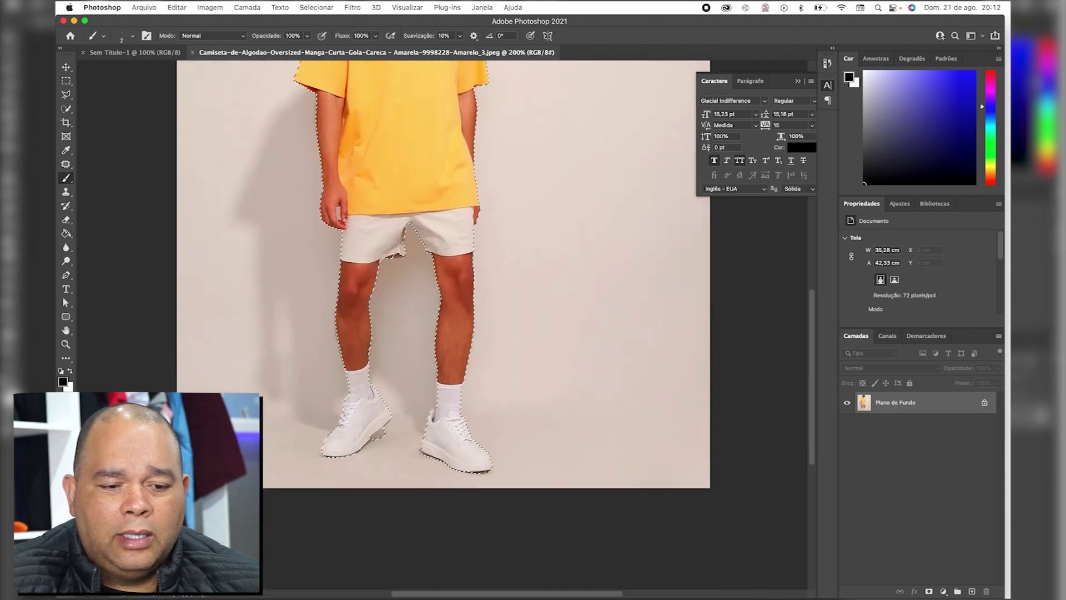
scroll(439, 325, "up", 5)
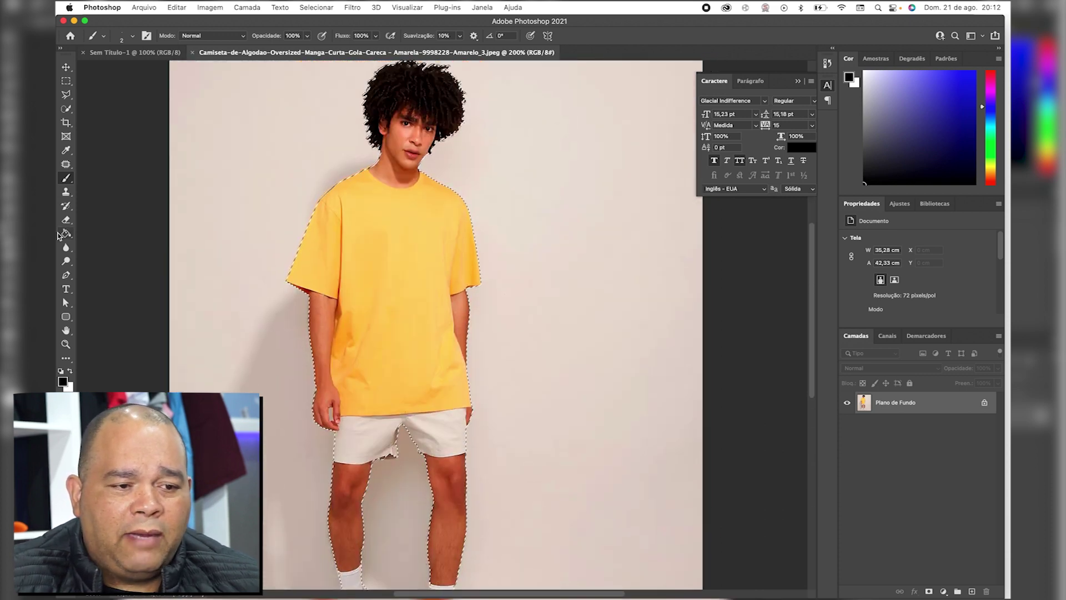
left_click(66, 109)
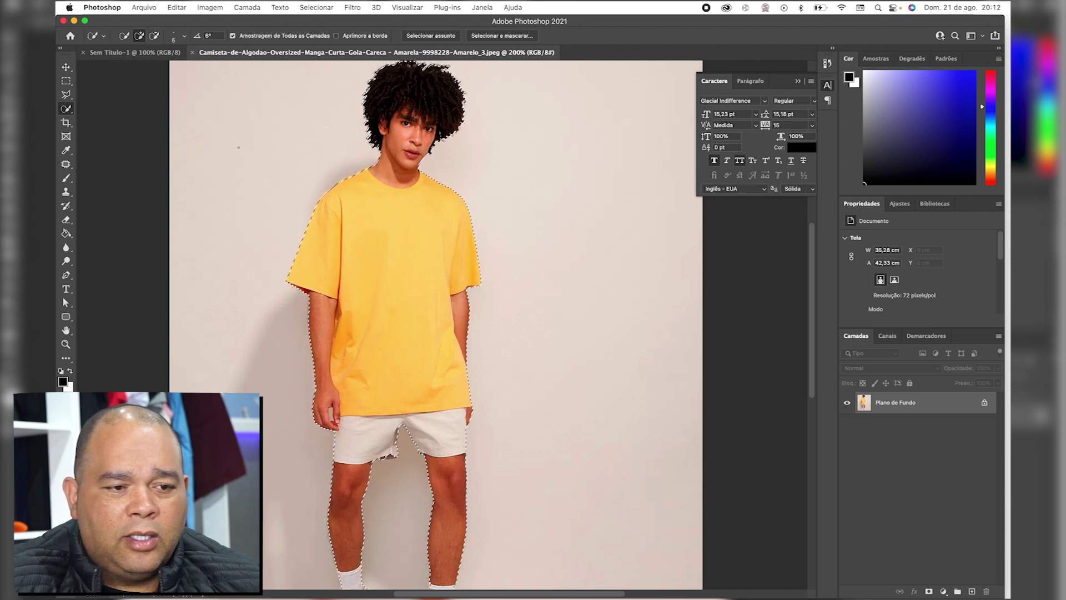
- Subtract the shorts and legs from the selection using Quick Selection, with the brush at 15 px
left_click(153, 37)
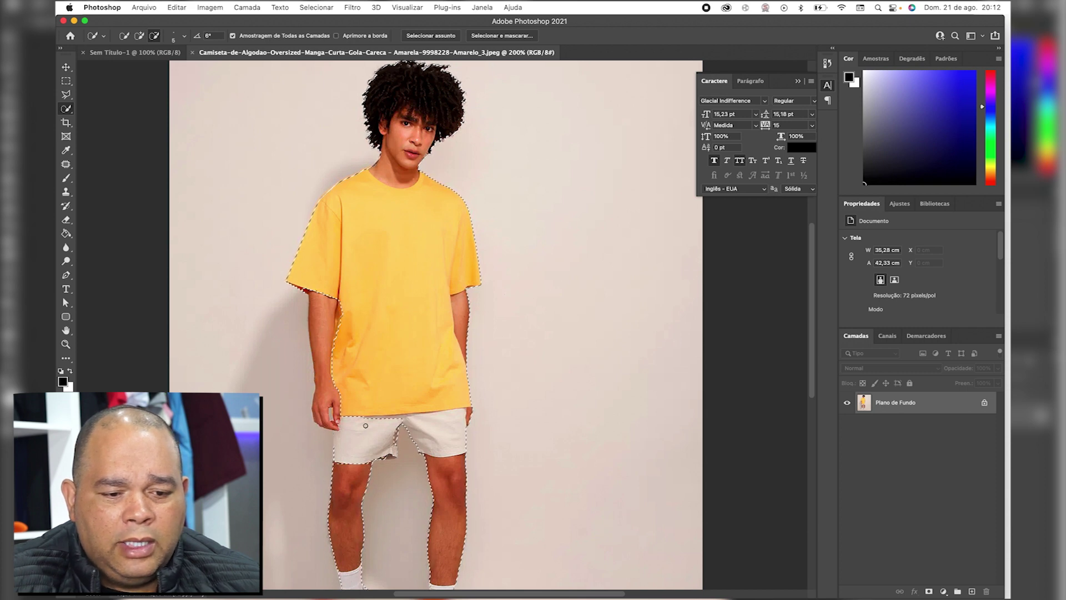
left_click_drag(378, 426, 434, 424)
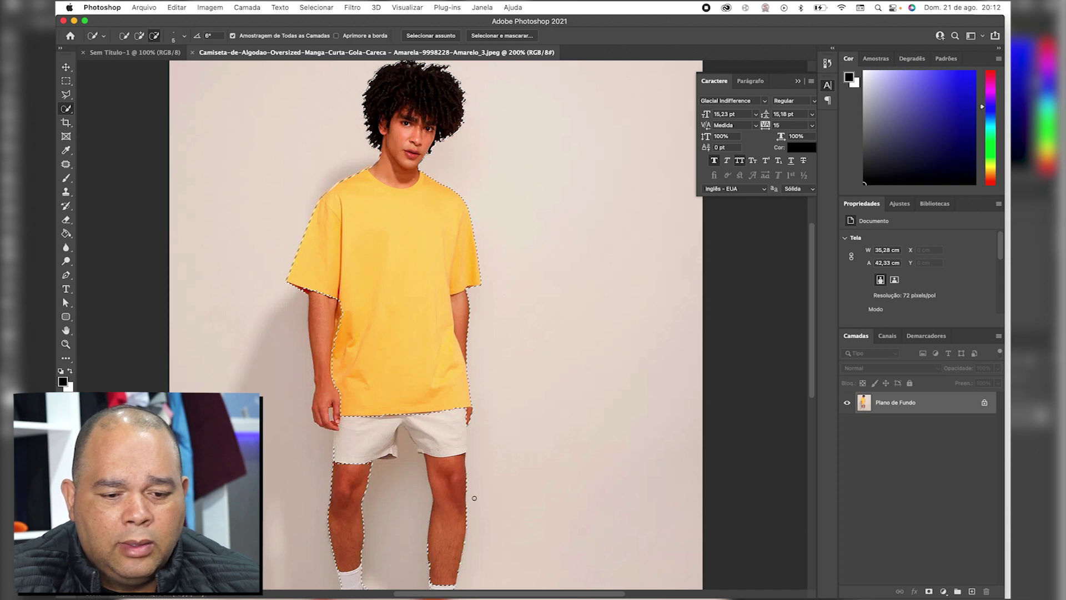
left_click_drag(421, 575, 361, 468)
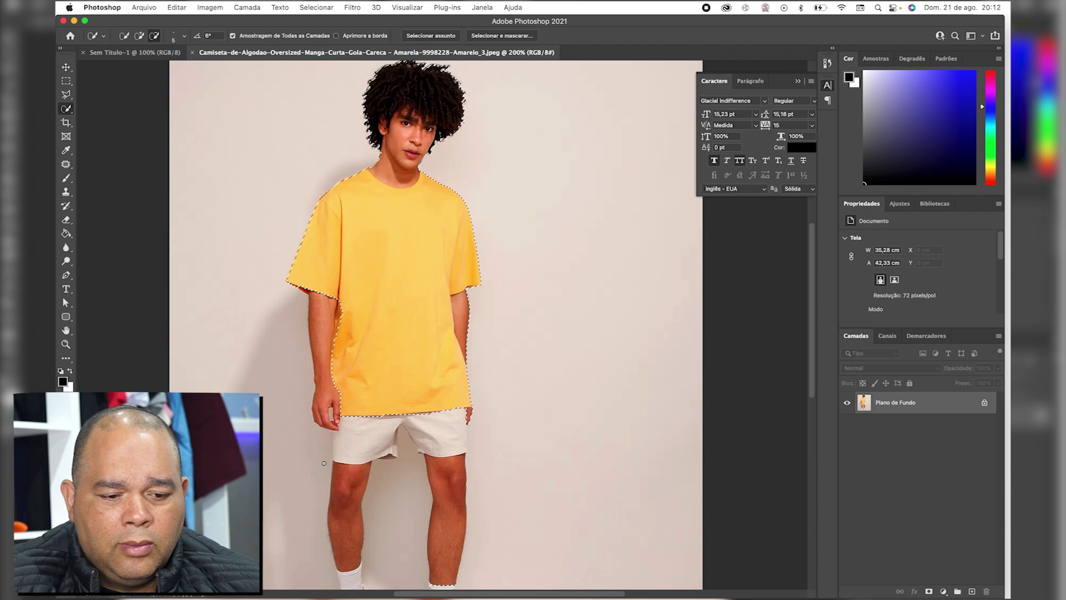
scroll(432, 353, "down", 5)
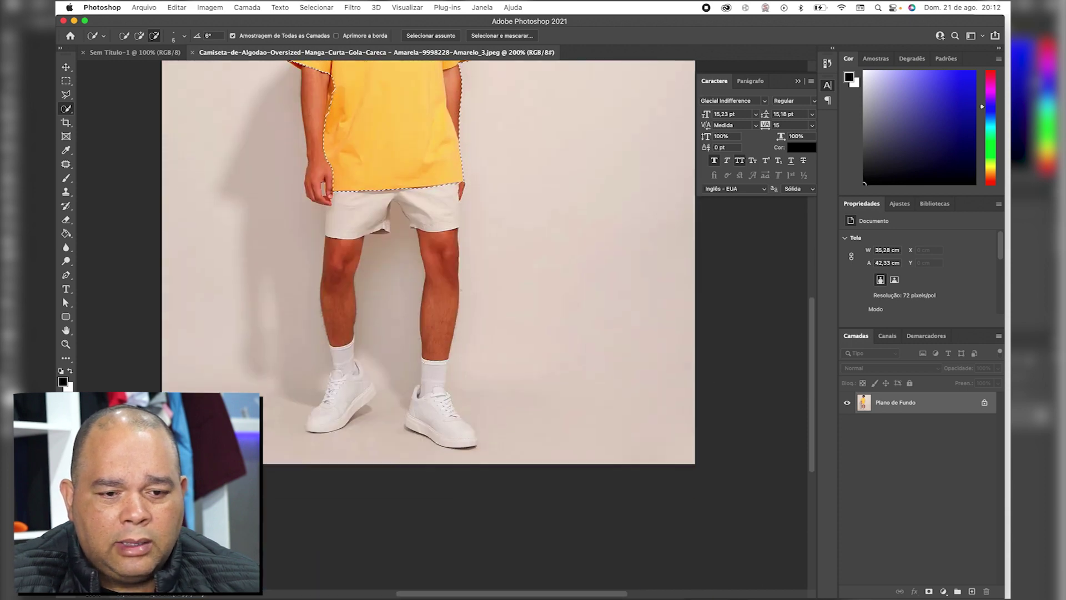
scroll(450, 429, "up", 7)
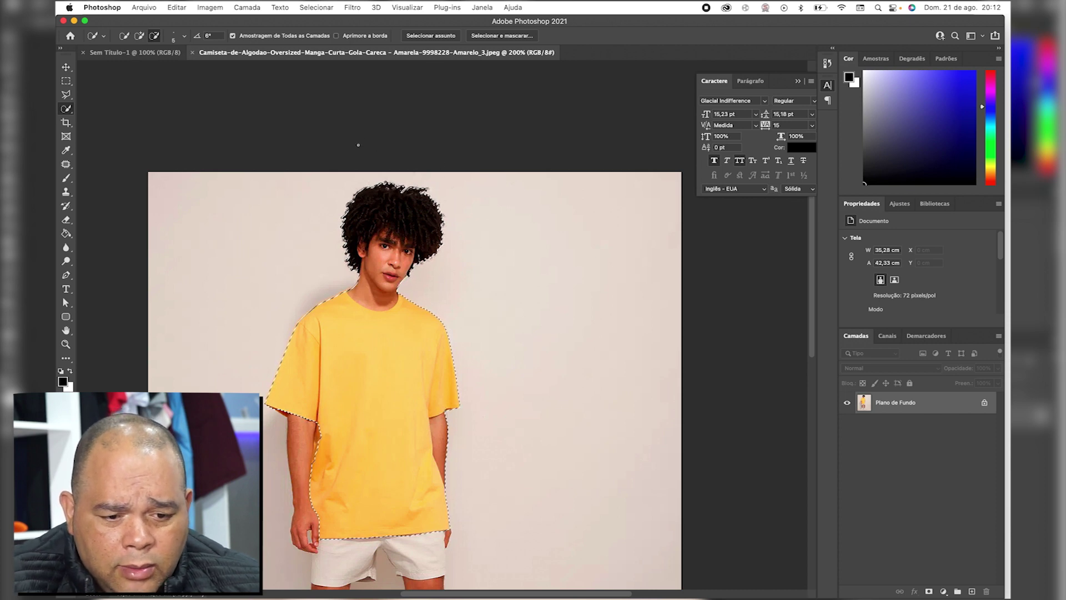
left_click(172, 37)
left_click_drag(125, 64, 129, 66)
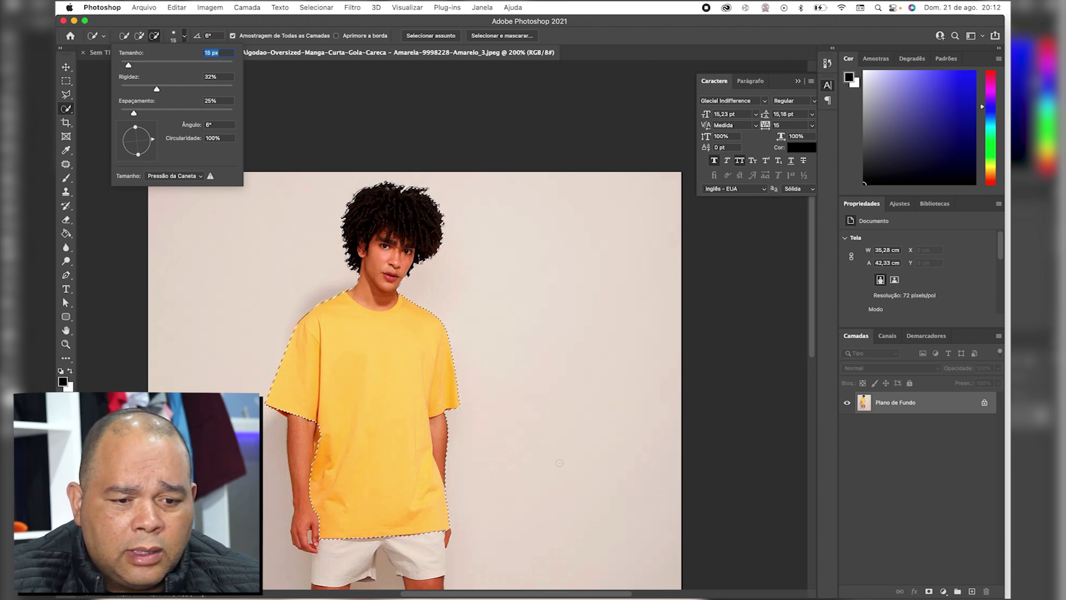
left_click(451, 419)
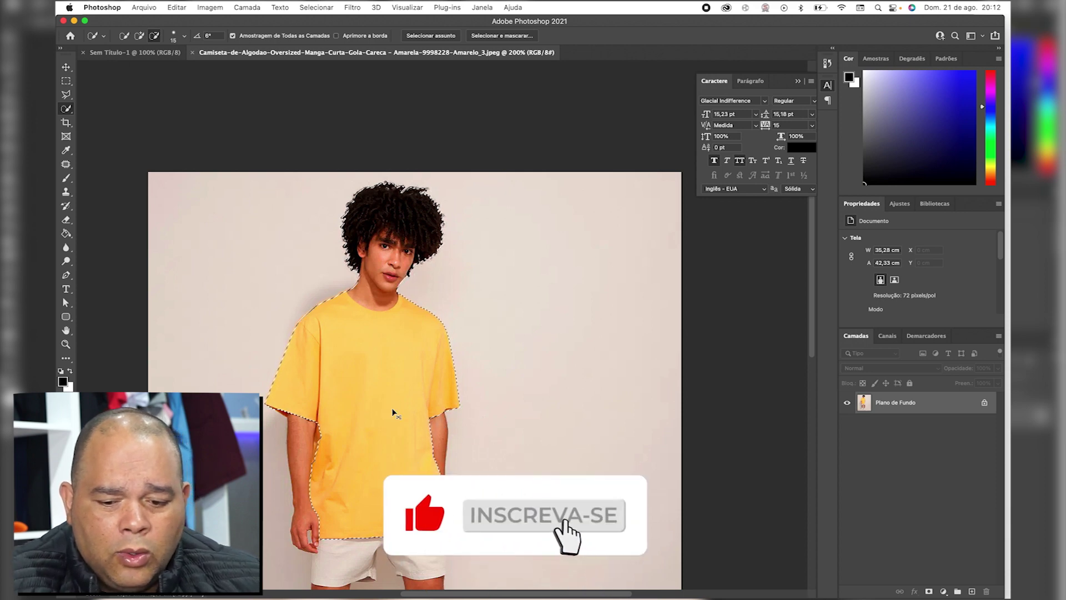
- Zoom to 400% on the upper body and undo a mistaken neck edit to the selection
key("super+plus")
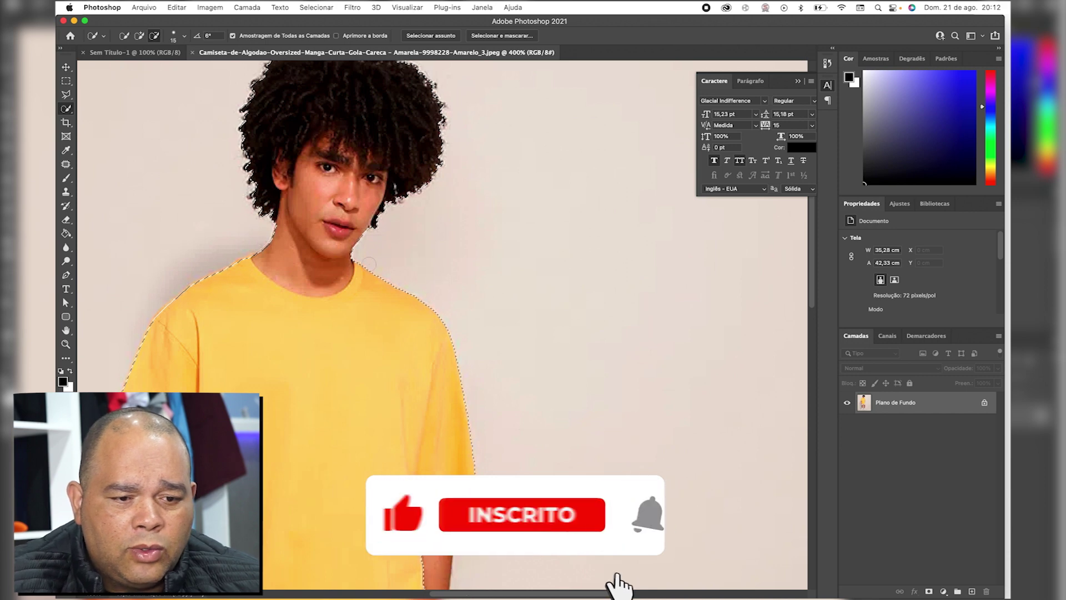
left_click(273, 212)
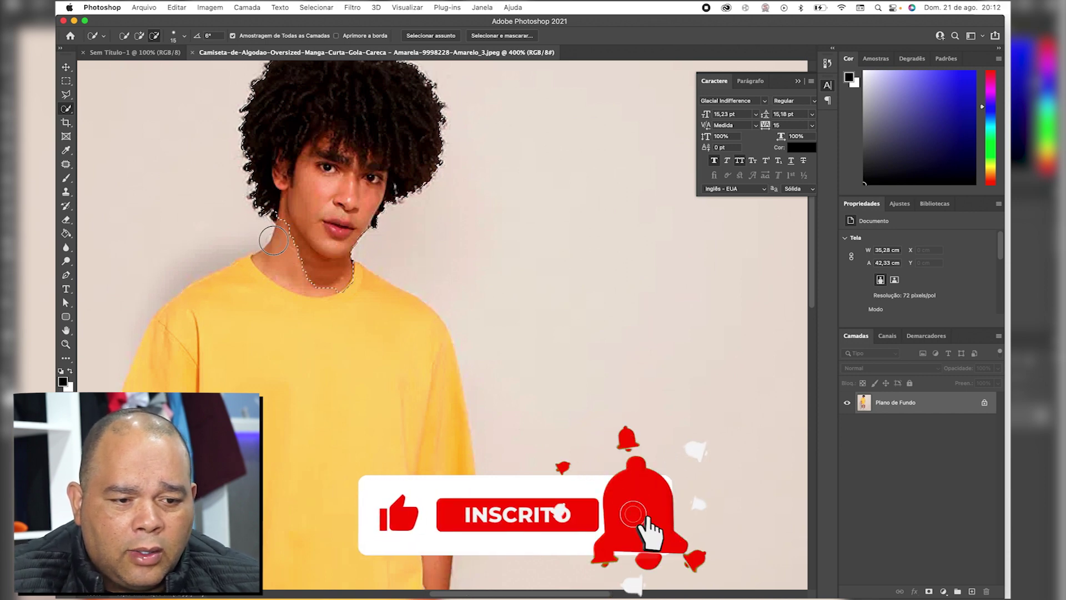
key("super+z")
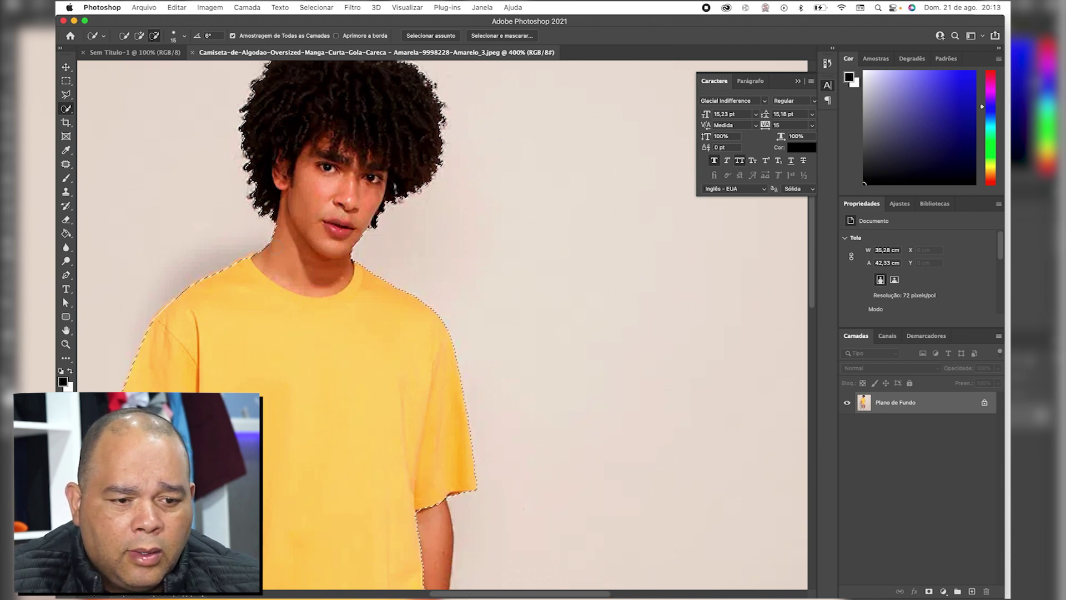
key("super+d")
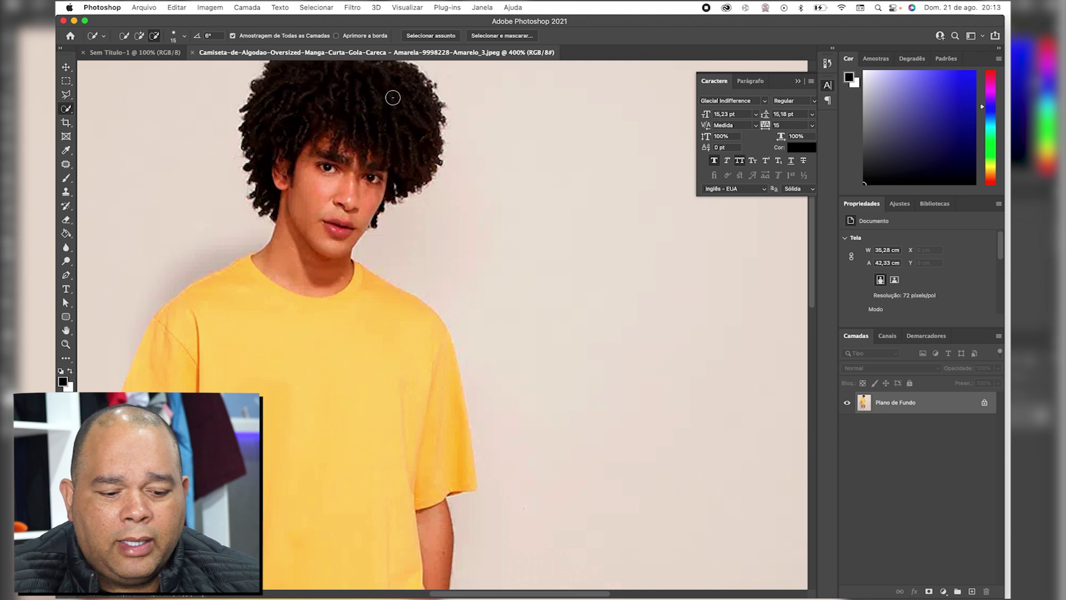
key("super+z")
- In Add mode, brush along the neckline and across the shirt so the selection covers the whole yellow T-shirt
left_click(139, 35)
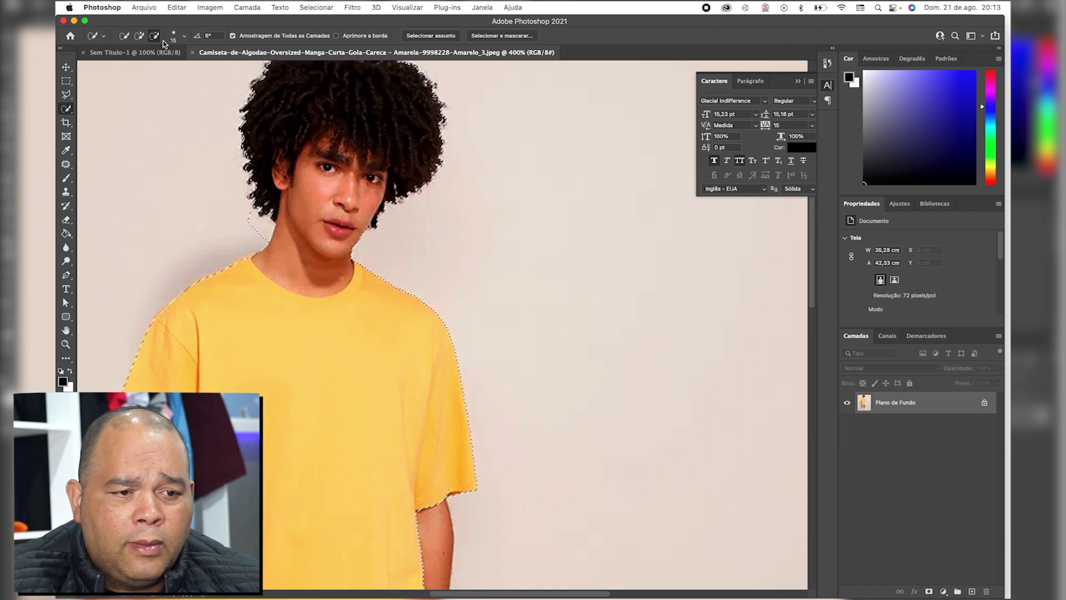
left_click_drag(261, 249, 281, 269)
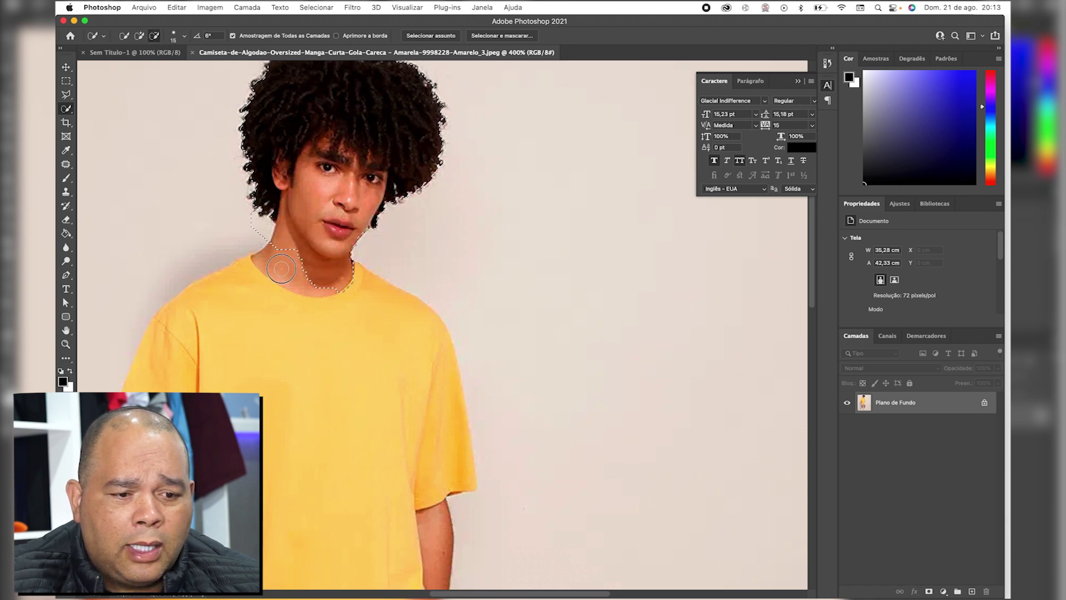
mouse_move(275, 194)
left_mouse_down()
mouse_move(342, 150)
mouse_move(325, 195)
mouse_move(328, 236)
mouse_move(312, 259)
mouse_move(322, 265)
mouse_move(252, 218)
mouse_move(280, 238)
left_mouse_up()
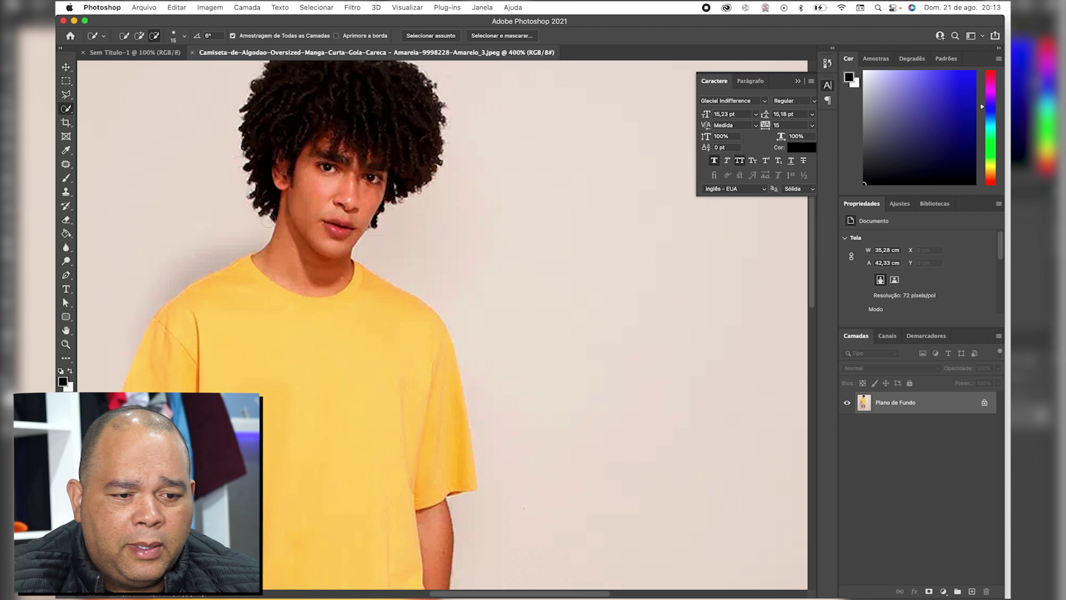
left_click(140, 36)
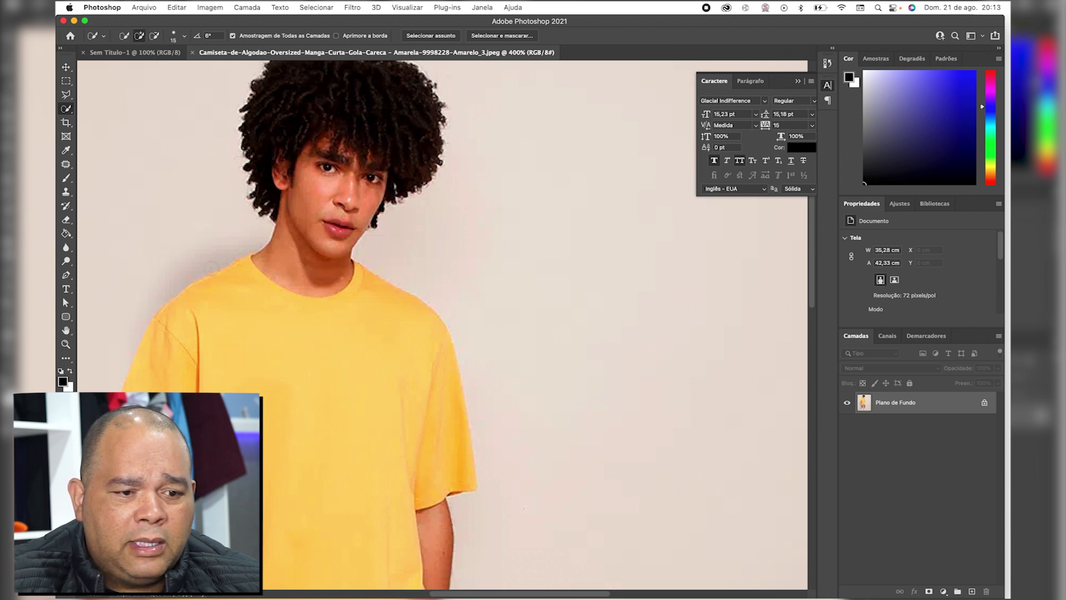
mouse_move(244, 268)
left_mouse_down()
mouse_move(178, 367)
mouse_move(222, 393)
left_mouse_up()
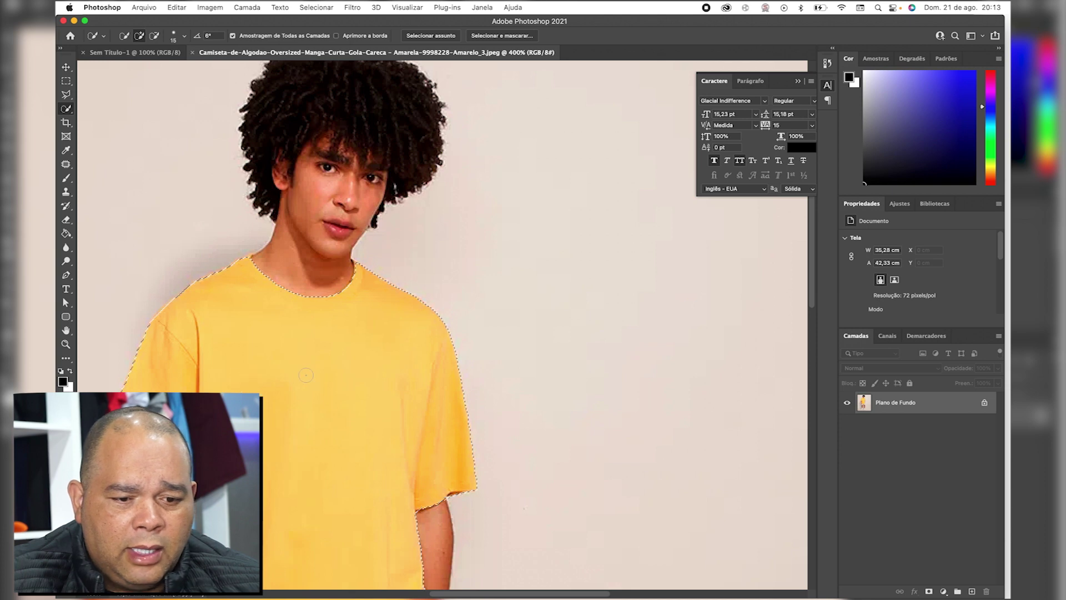
scroll(306, 375, "down", 5)
scroll(306, 375, "down", 2)
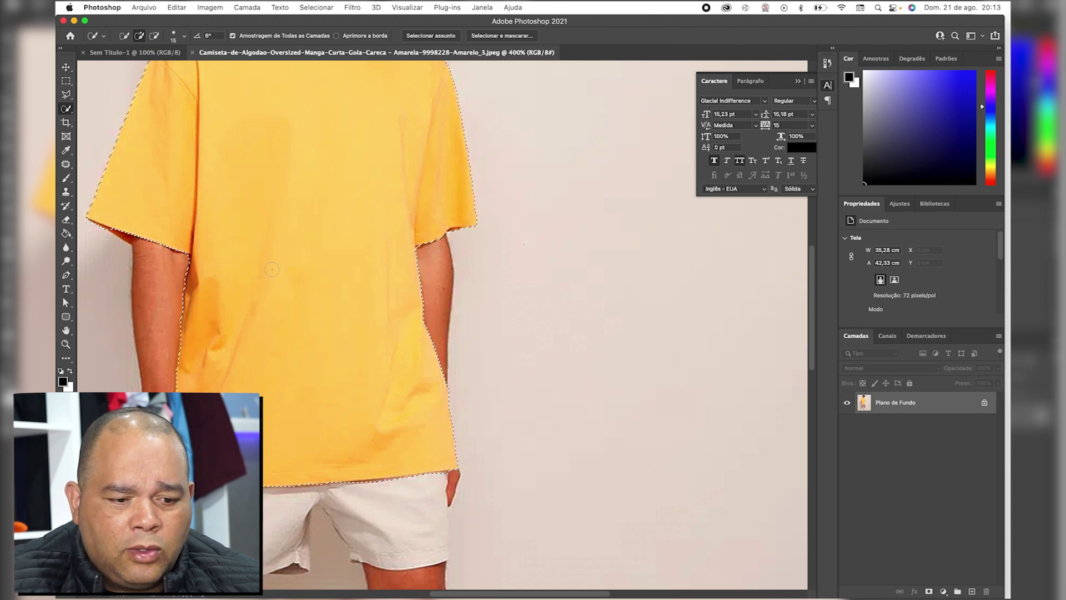
scroll(274, 272, "up", 4)
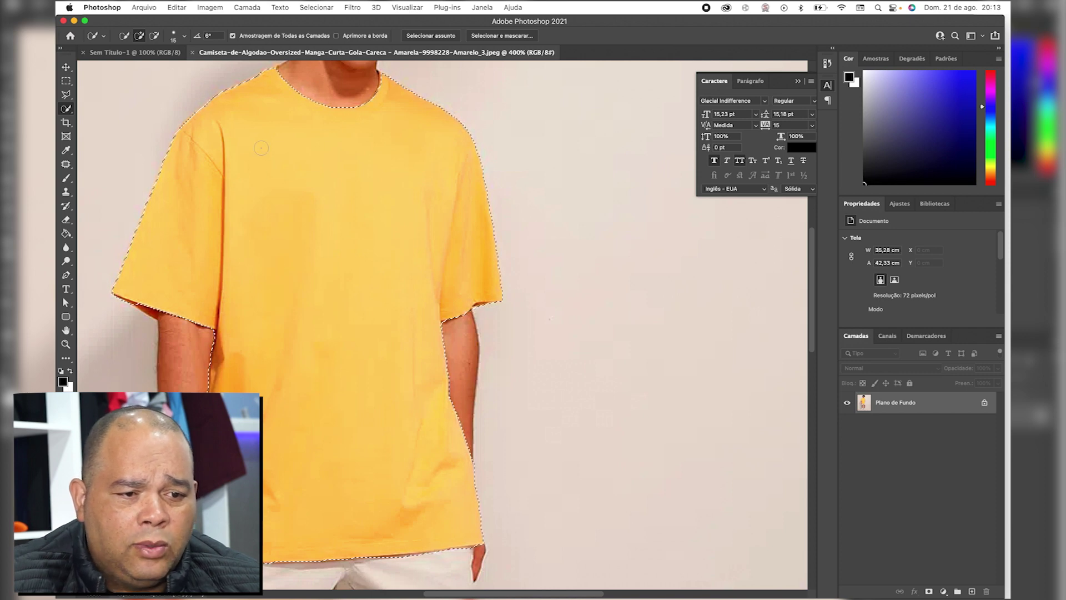
scroll(277, 259, "up", 5)
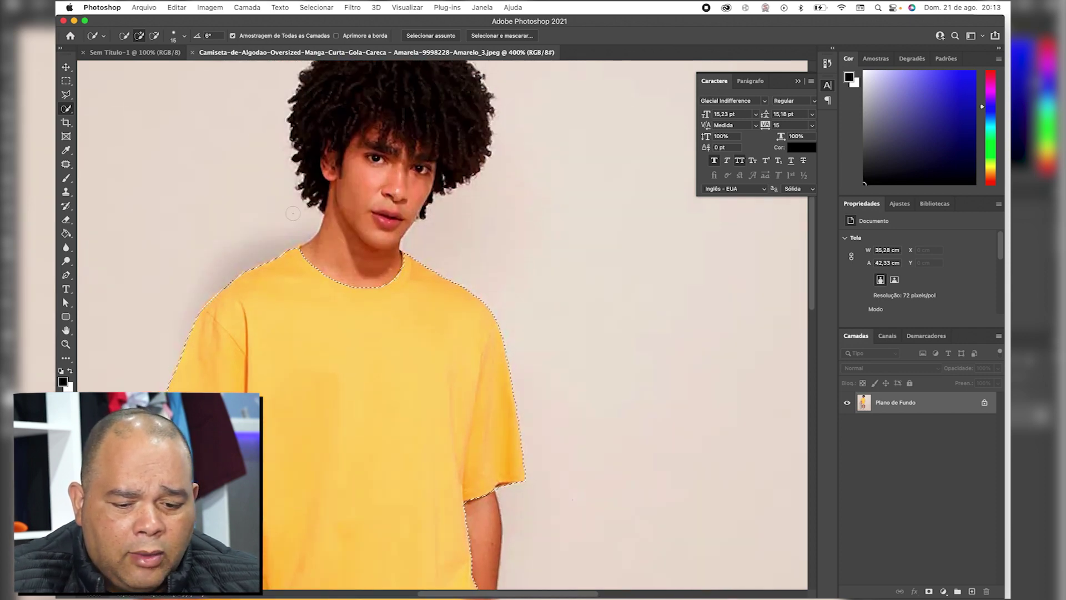
scroll(293, 216, "up", 3)
scroll(294, 217, "up", 3)
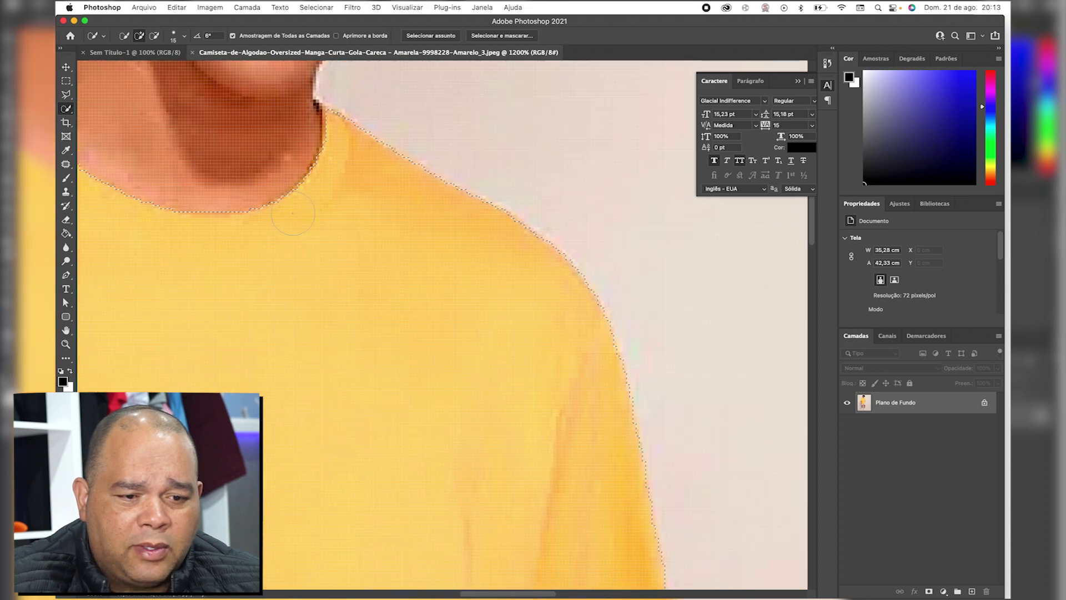
scroll(289, 200, "up", 5)
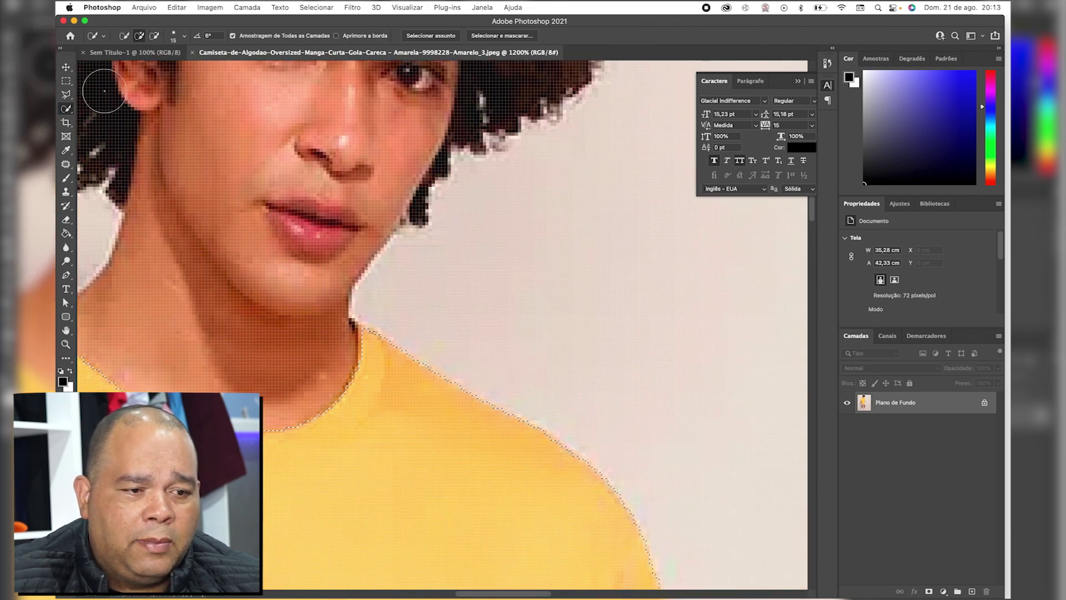
left_click(186, 37)
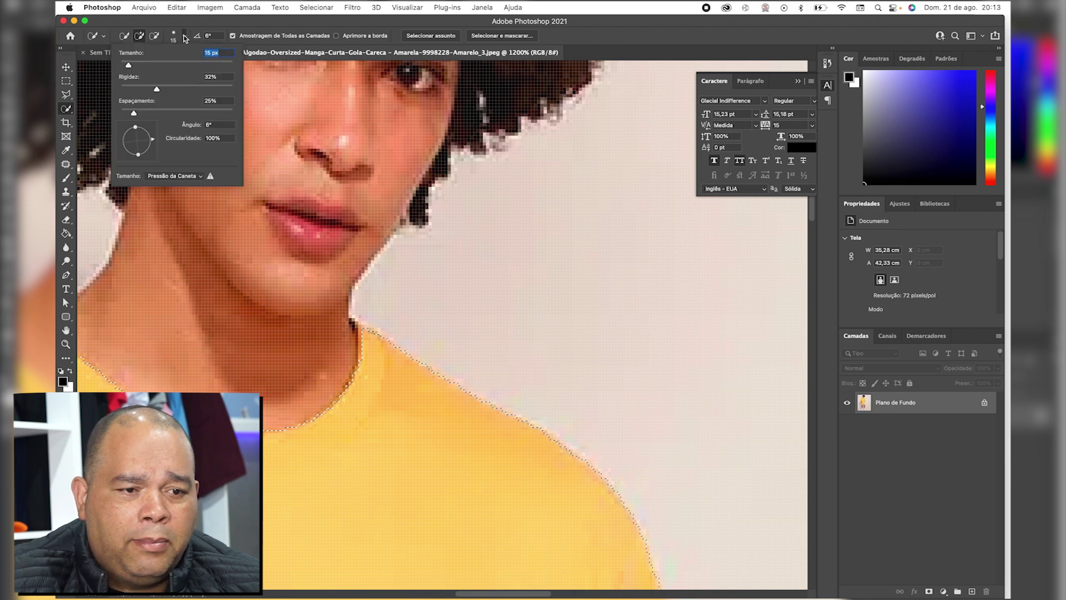
- Shrink the Quick Selection brush and refine the selection along the neckline
left_click_drag(128, 67, 125, 67)
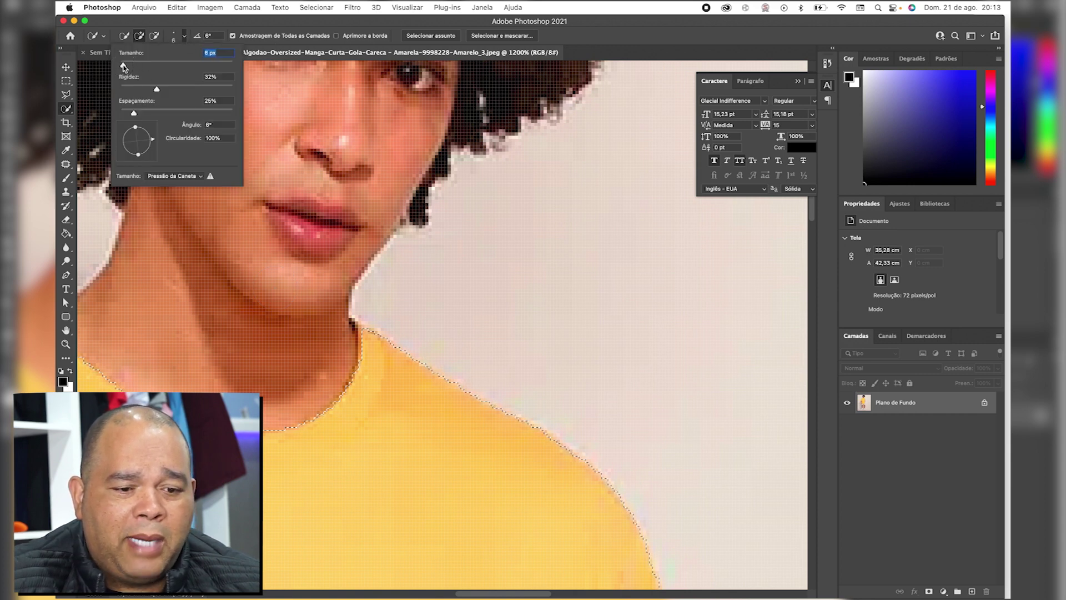
left_click(367, 333)
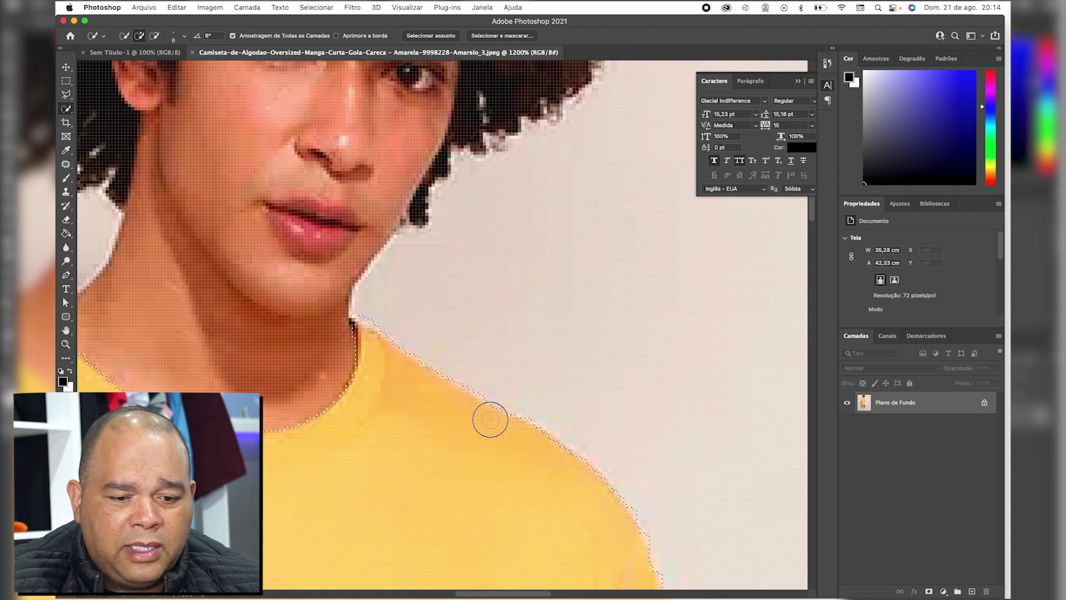
left_click_drag(370, 335, 350, 395)
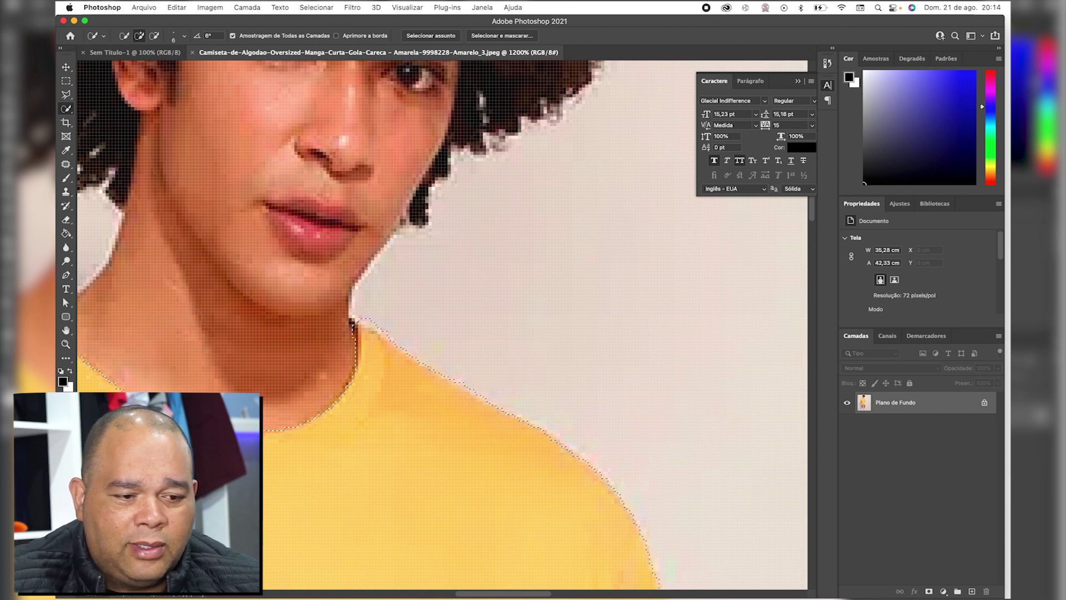
scroll(350, 395, "left", 10)
scroll(350, 395, "up", 3)
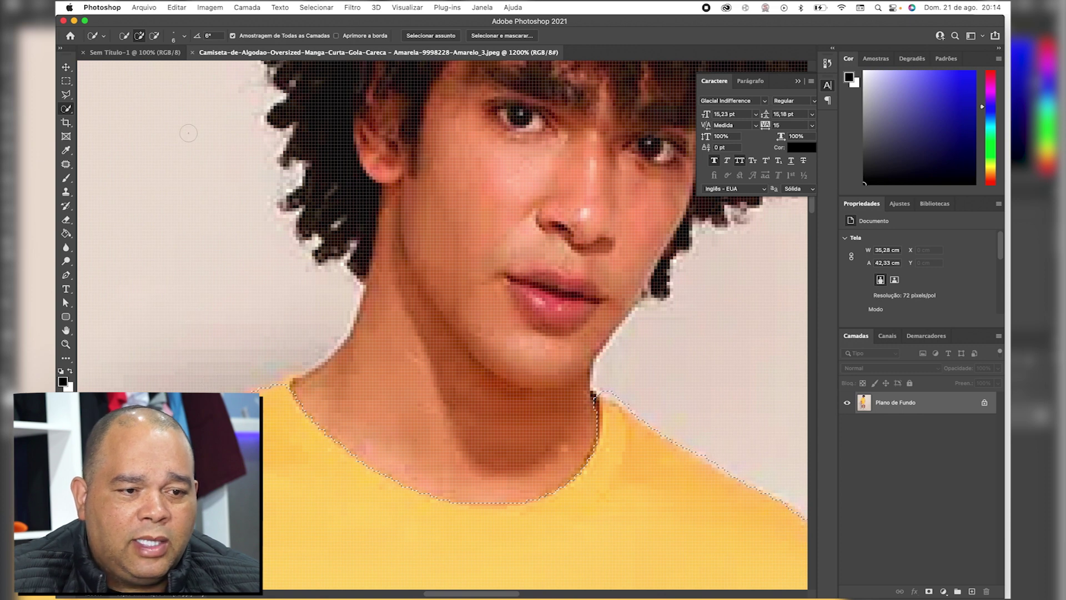
- Shrink the brush further and tighten the shoulder and sleeve edges using Add and Subtract modes
left_click(185, 40)
left_click_drag(138, 69, 123, 69)
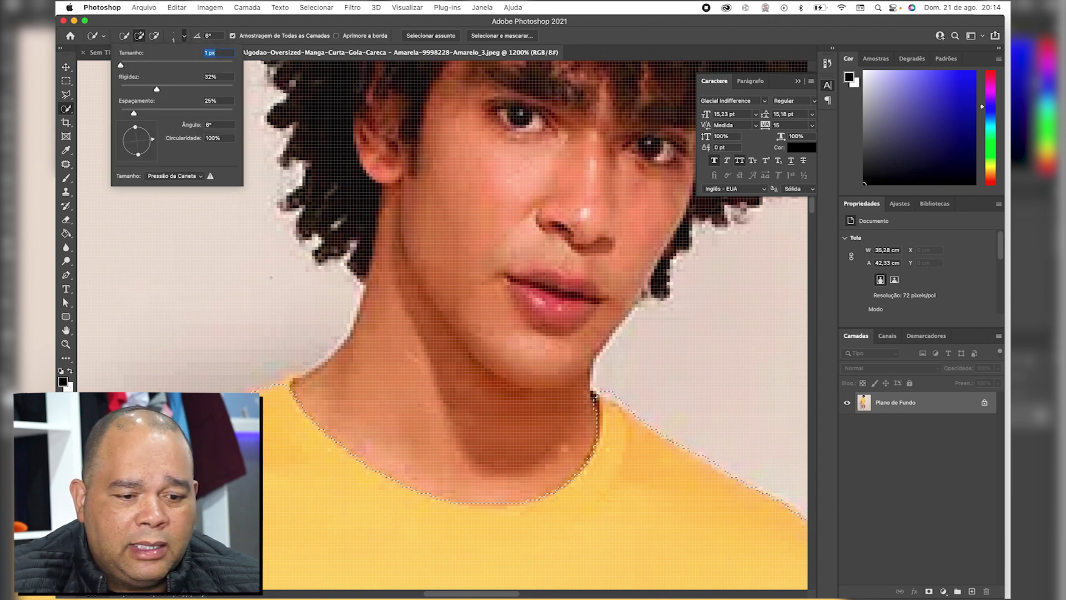
key("Return")
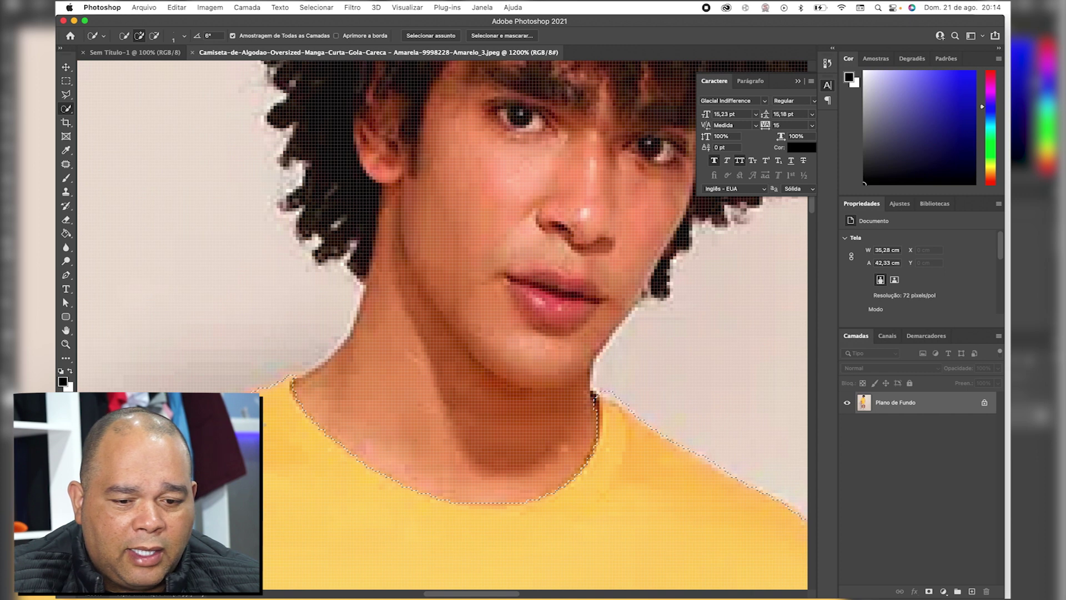
scroll(275, 383, "down", 2)
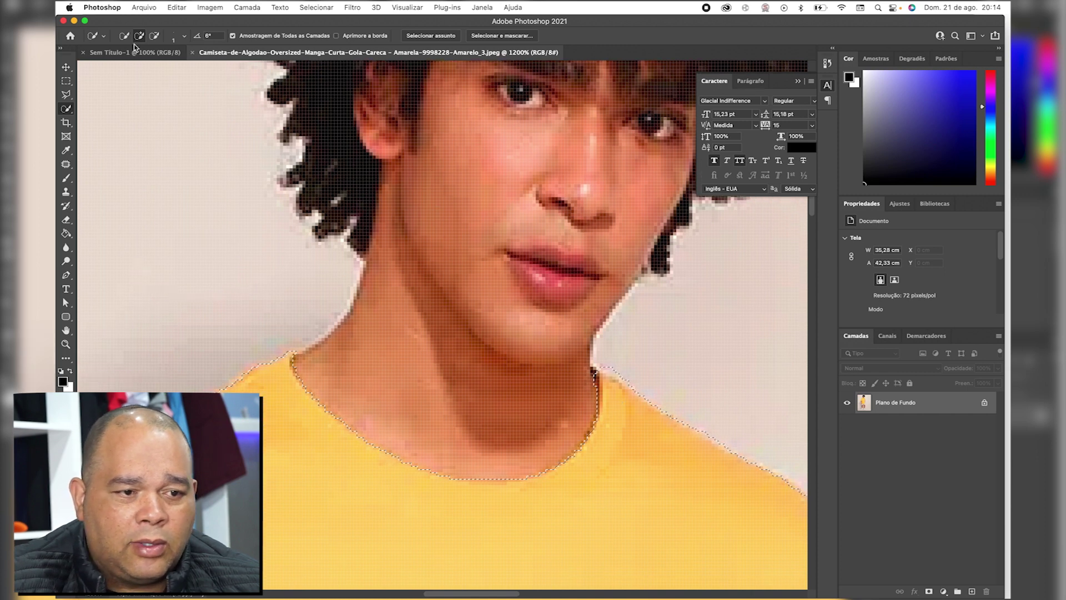
left_click(154, 36)
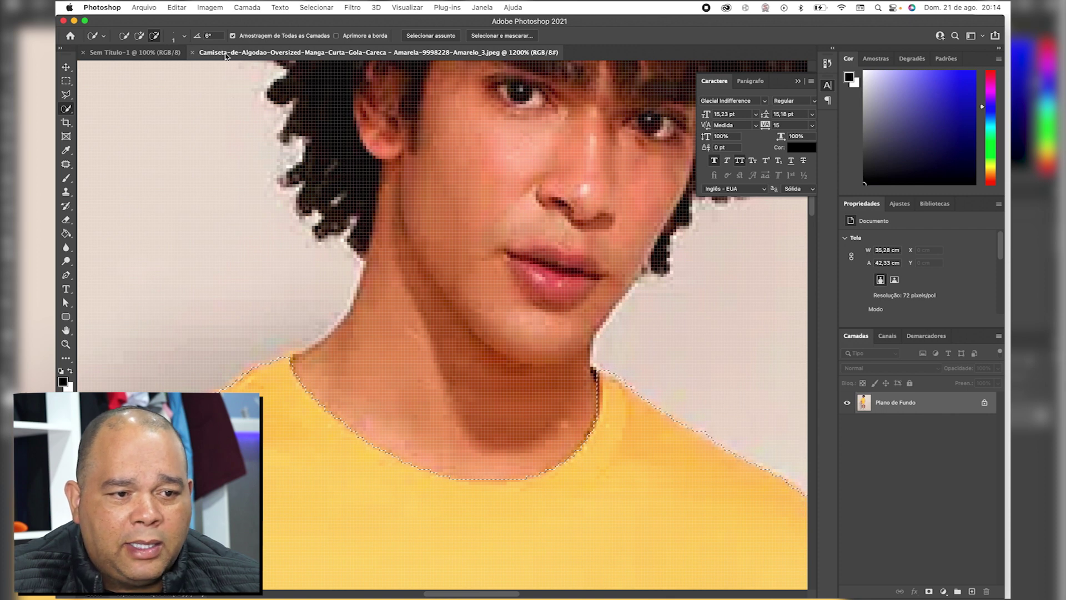
left_click(138, 37)
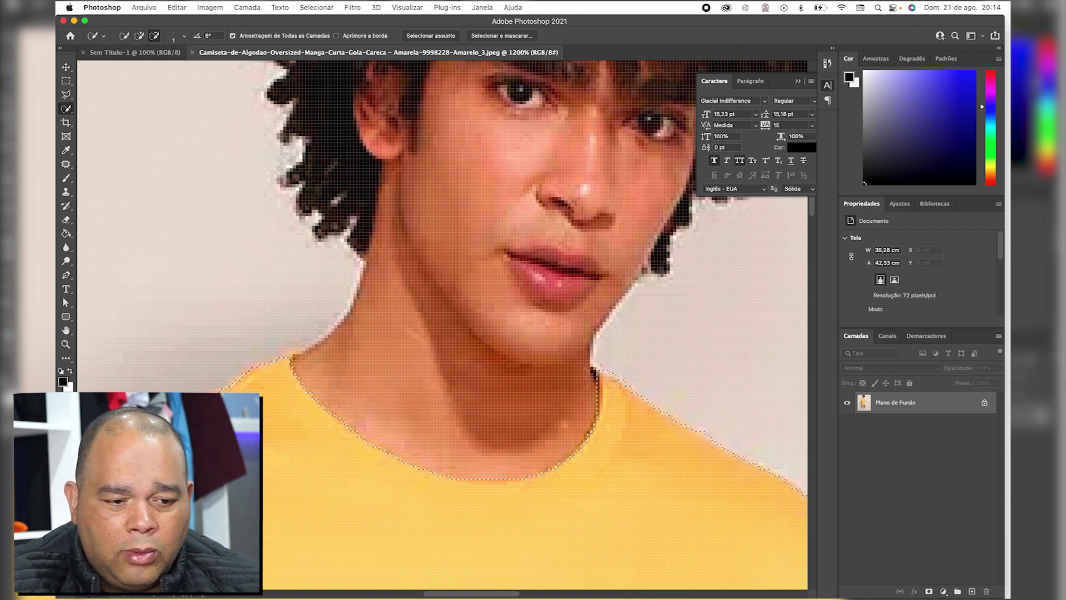
scroll(334, 385, "down", 5)
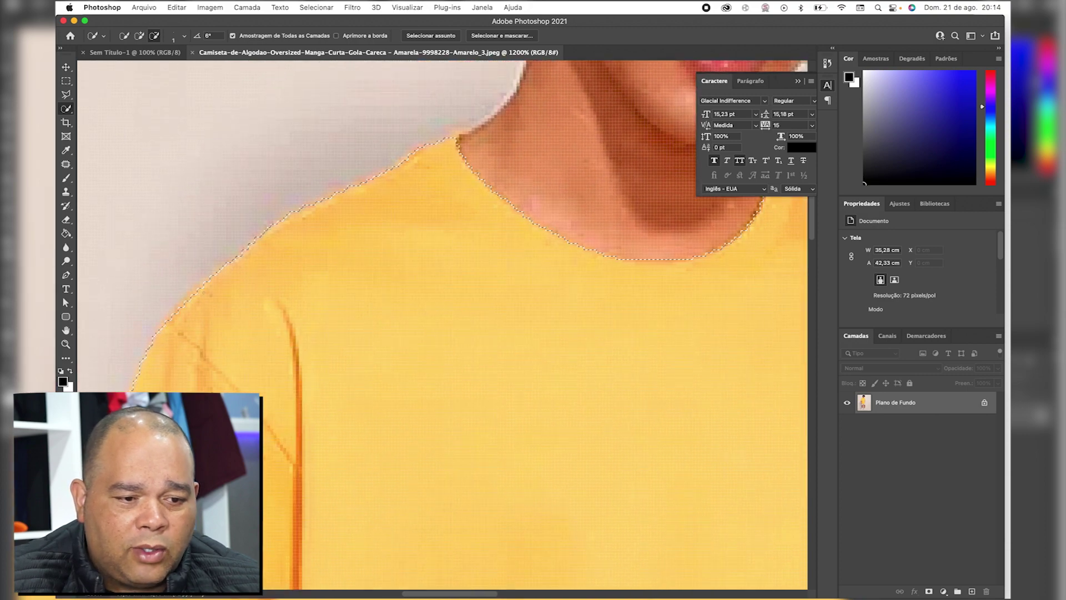
left_click(139, 35)
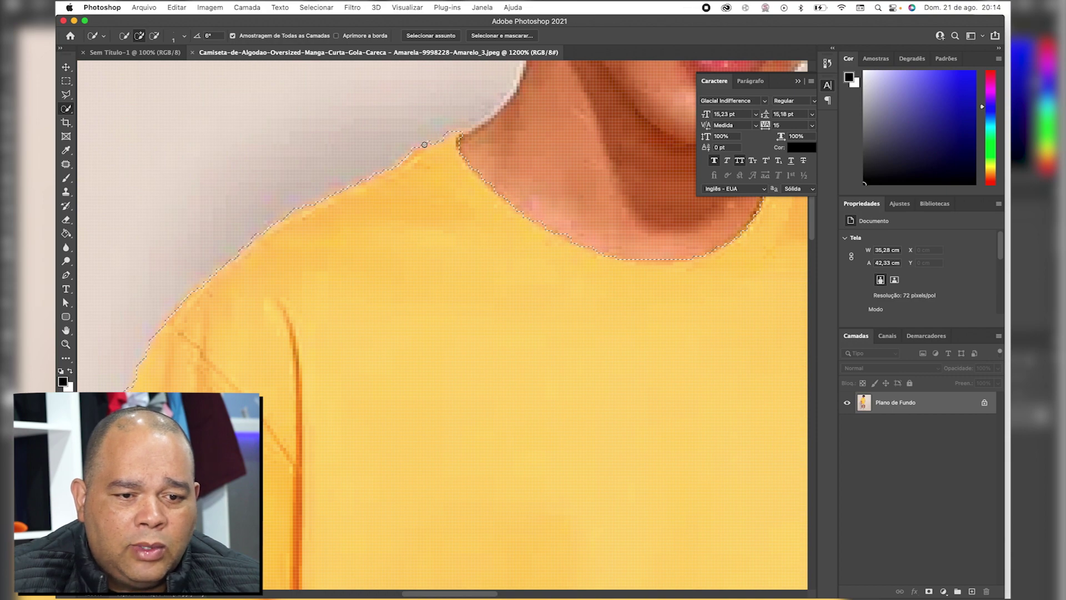
scroll(397, 309, "down", 10)
scroll(397, 309, "left", 2)
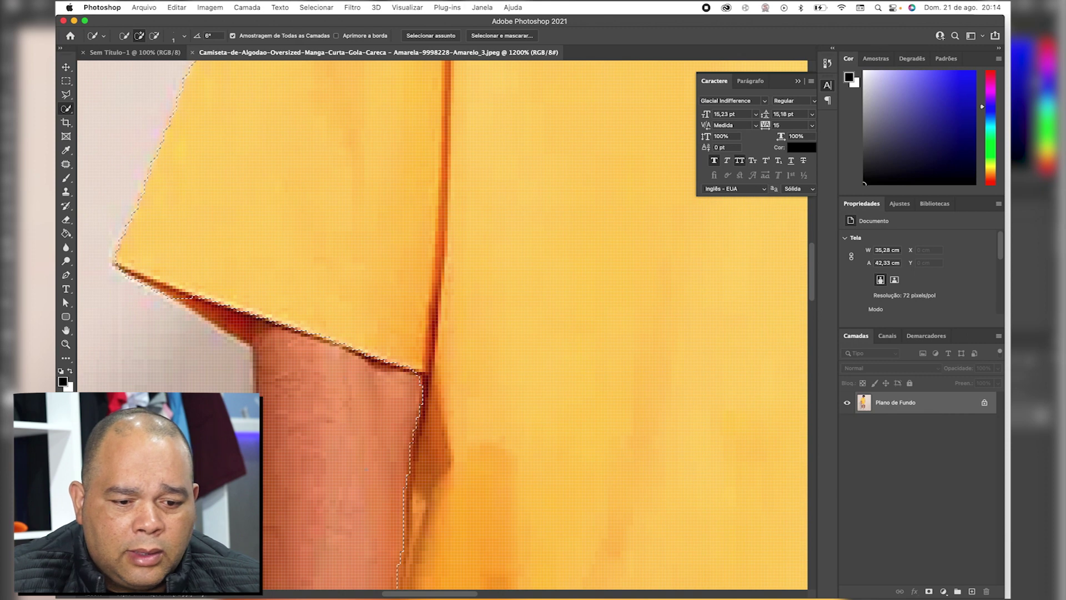
- Subtract the bare arm from the shirt selection along the sleeve hem
scroll(345, 379, "down", 5)
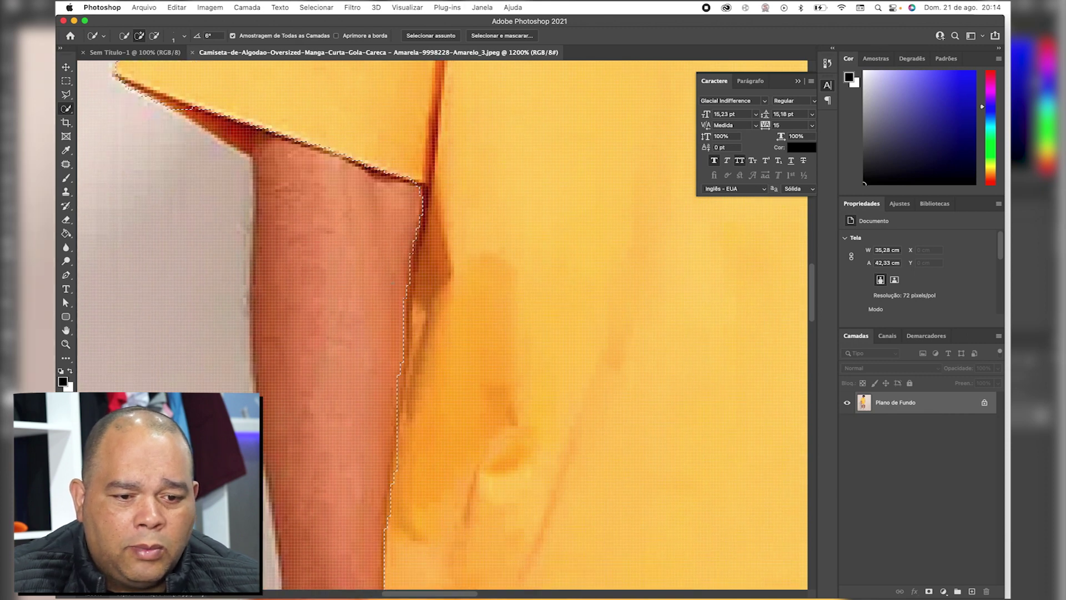
left_click(154, 36)
left_click_drag(416, 222, 407, 270)
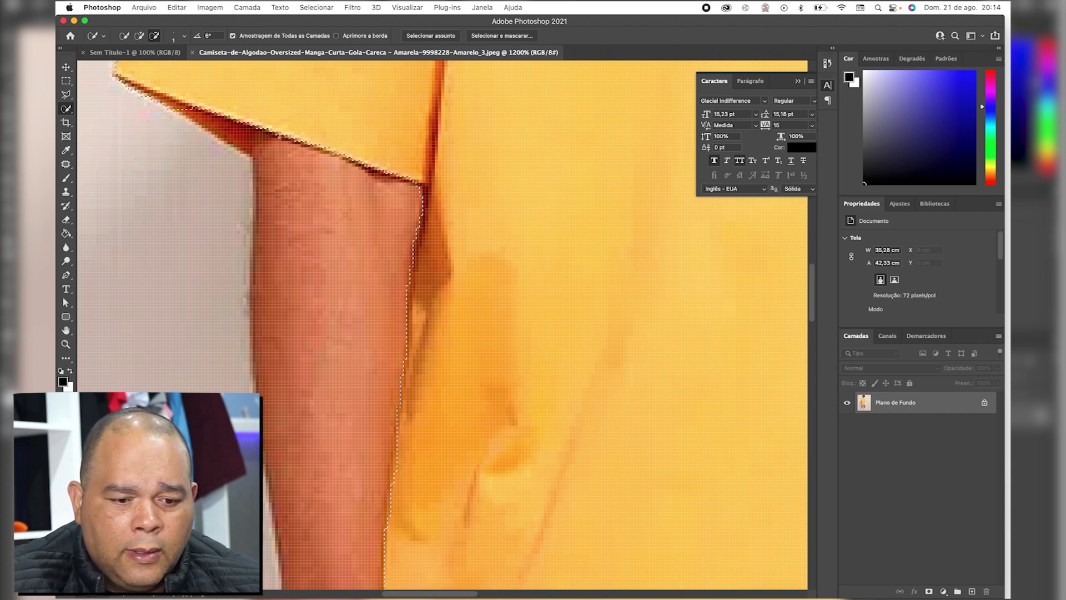
scroll(387, 433, "down", 10)
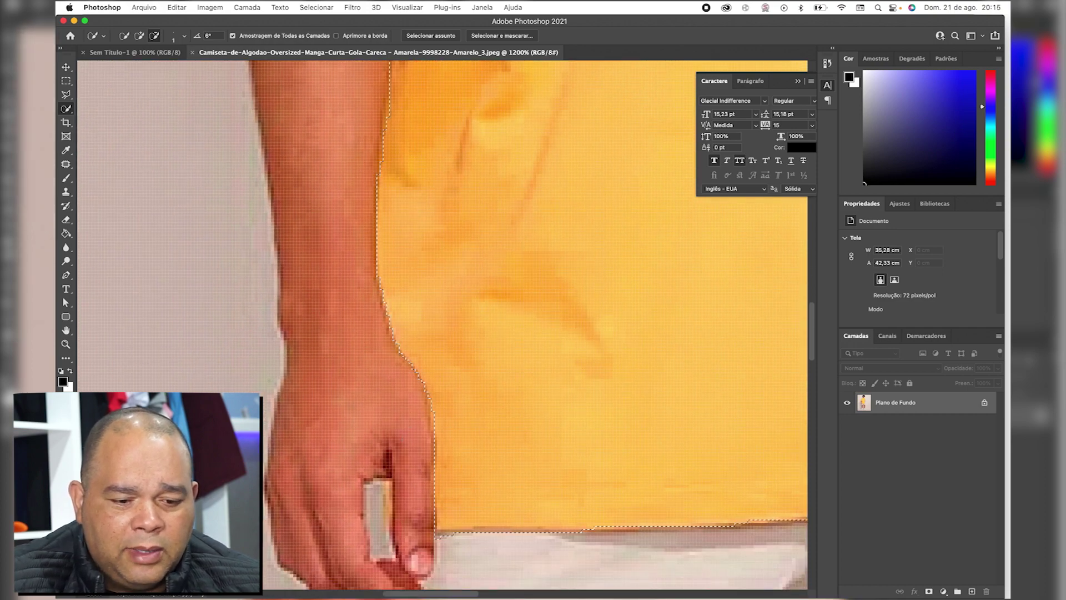
key("alt")
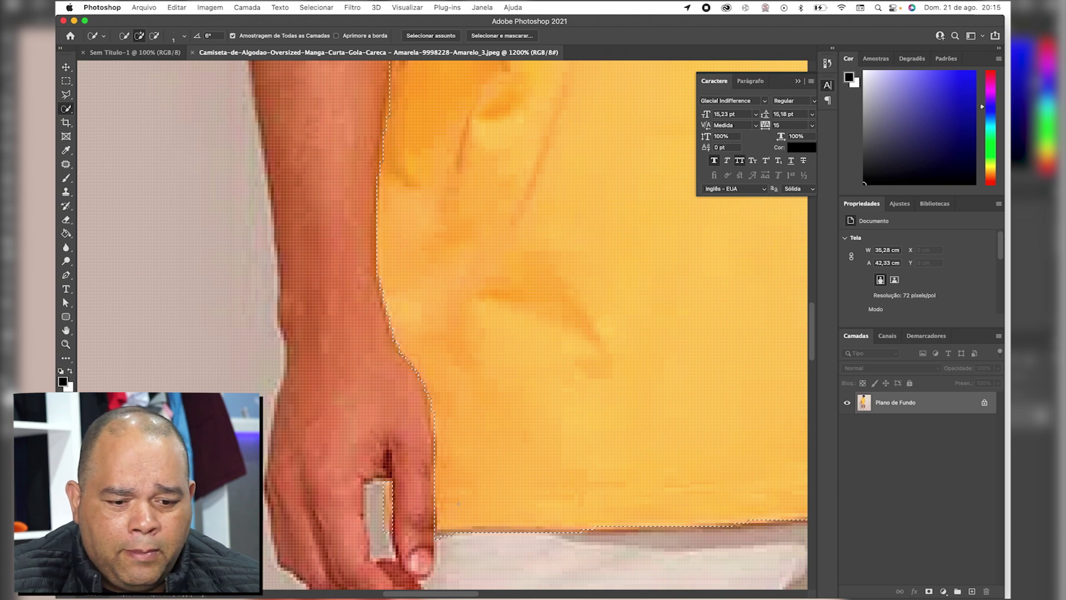
- Fix the selection along the bottom hem and lower side seam, then zoom out to the whole shirt
left_click(154, 36)
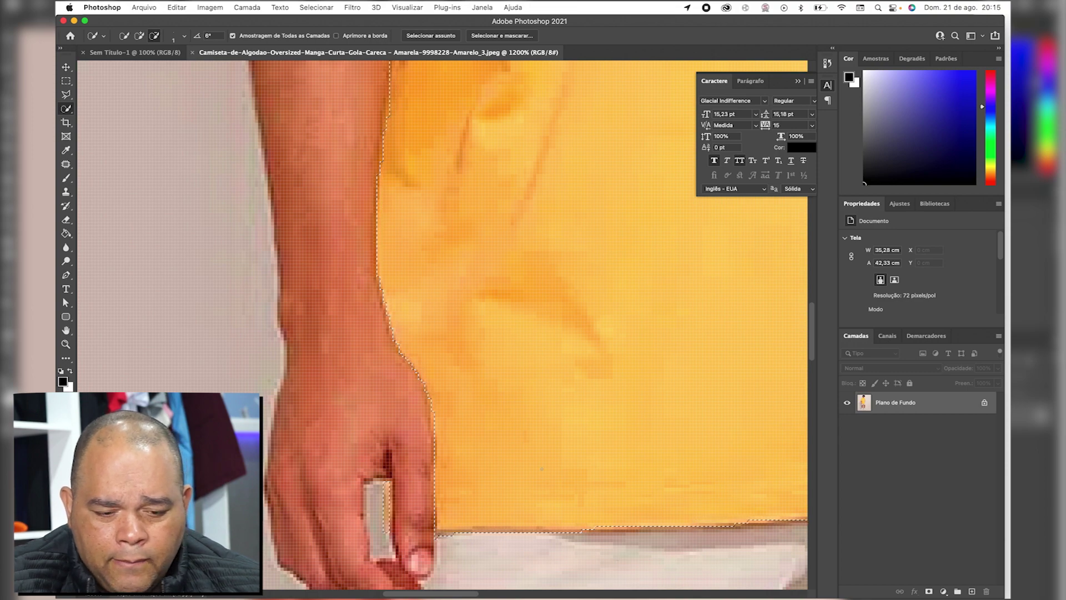
scroll(440, 536, "right", 5)
scroll(439, 537, "down", 1)
scroll(442, 325, "right", 3)
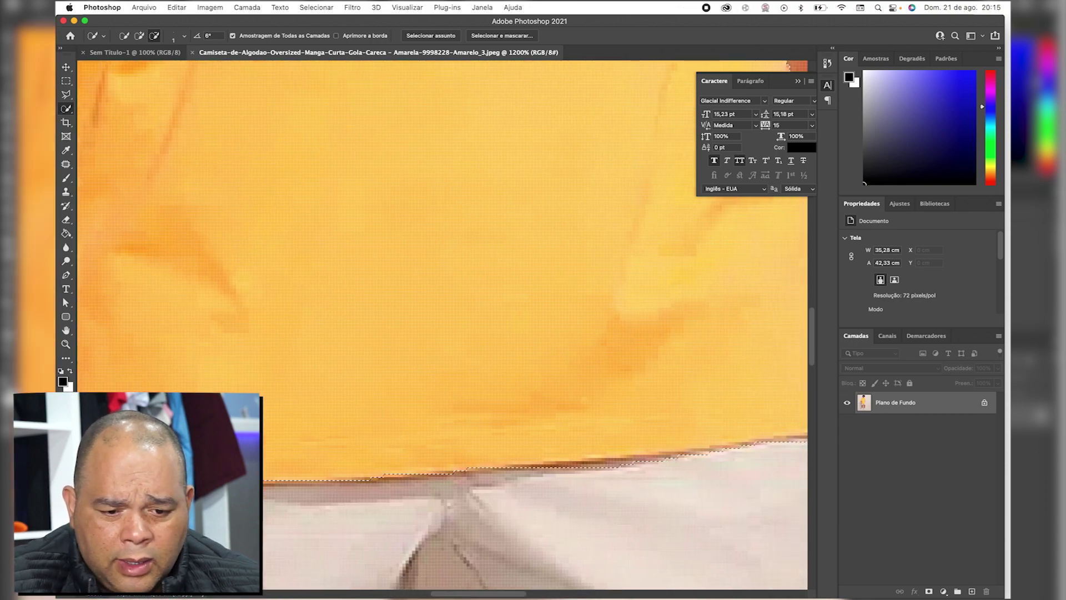
left_click(139, 36)
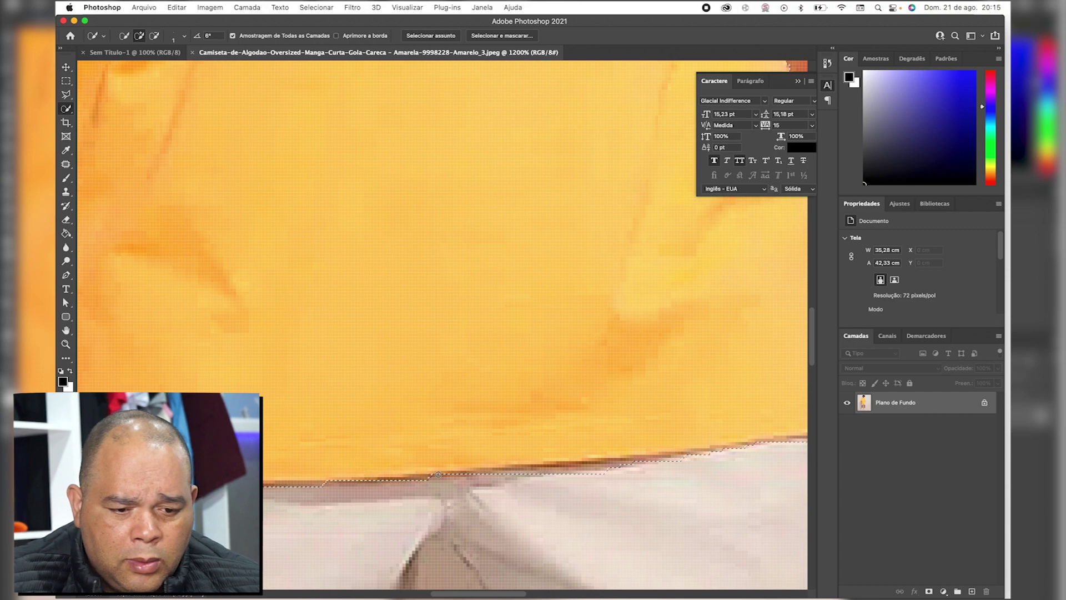
key("h")
left_click_drag(503, 469, 510, 468)
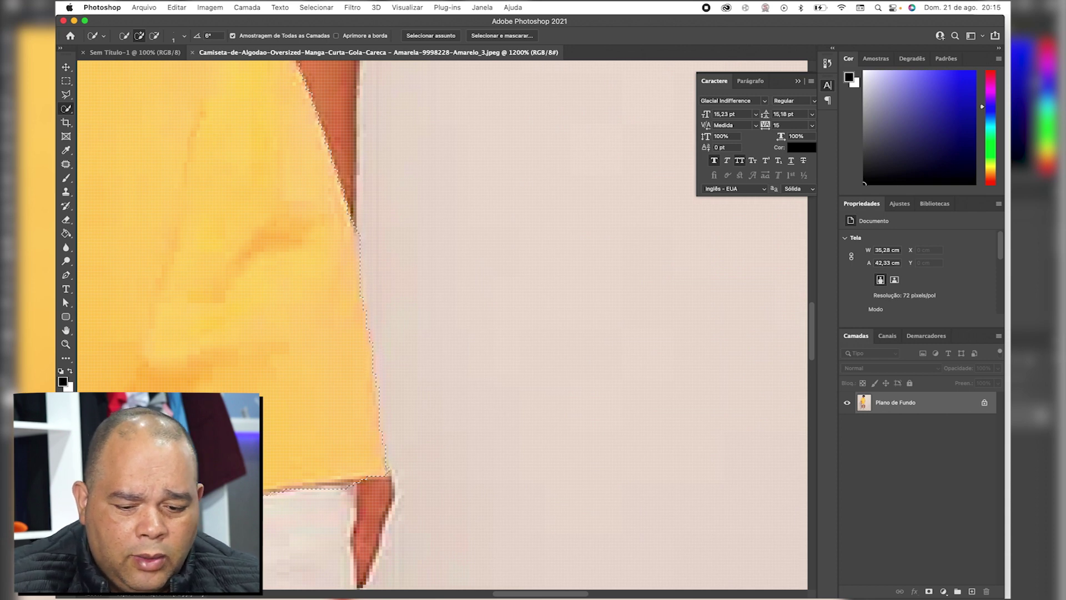
key("super+minus")
key("super+minus")
key("super+minus")
key("super+minus")
key("super+minus")
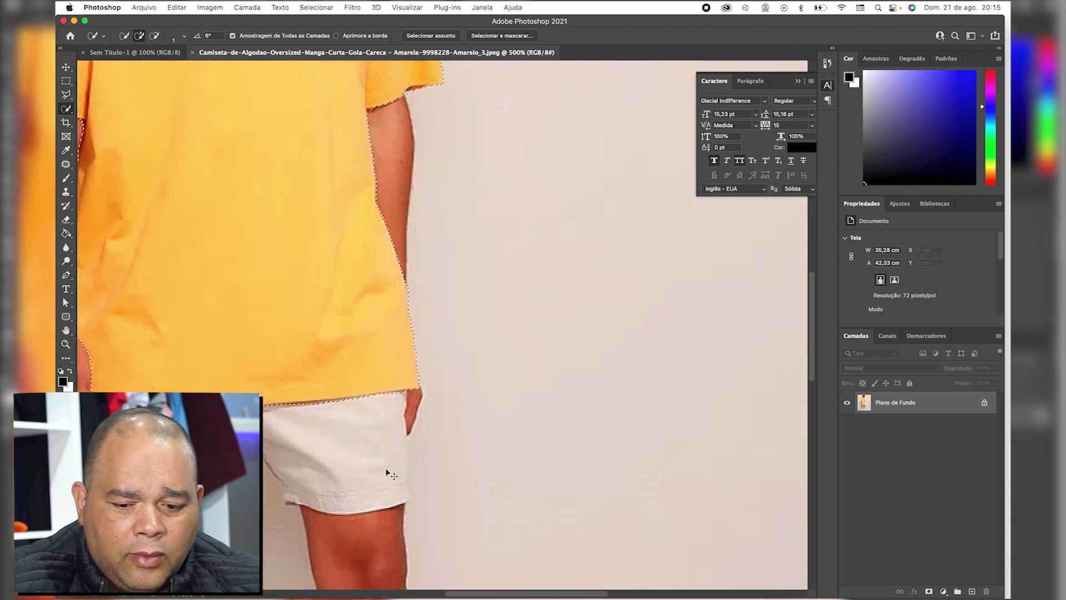
key("super+minus")
key("super+minus")
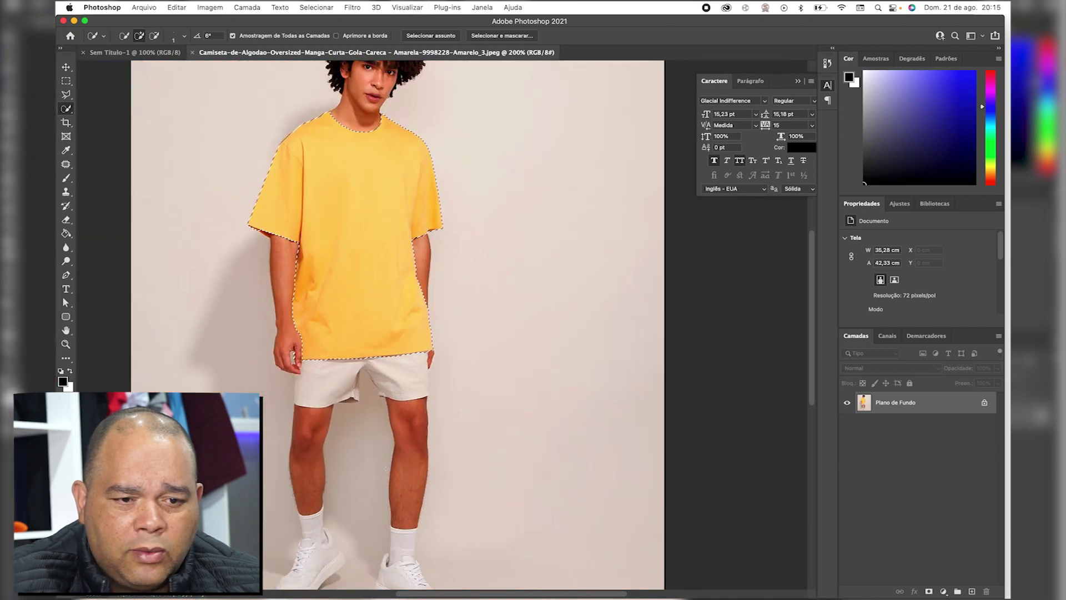
- Unlock the photo as Camada 0 and duplicate it to Camada 0 copiar, keeping the shirt selected
scroll(398, 325, "up", 3)
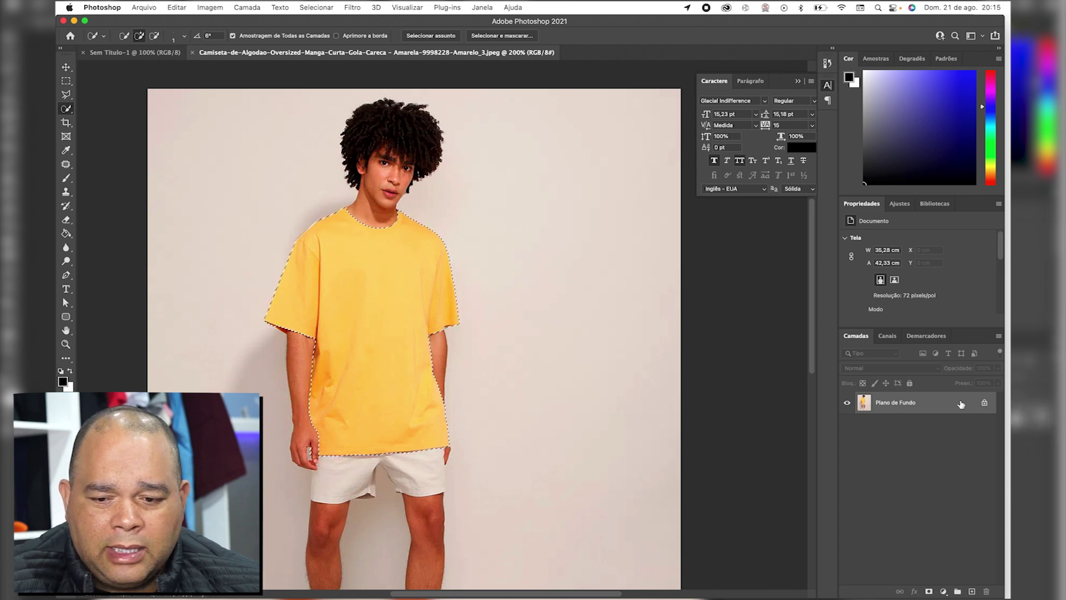
left_click(984, 403)
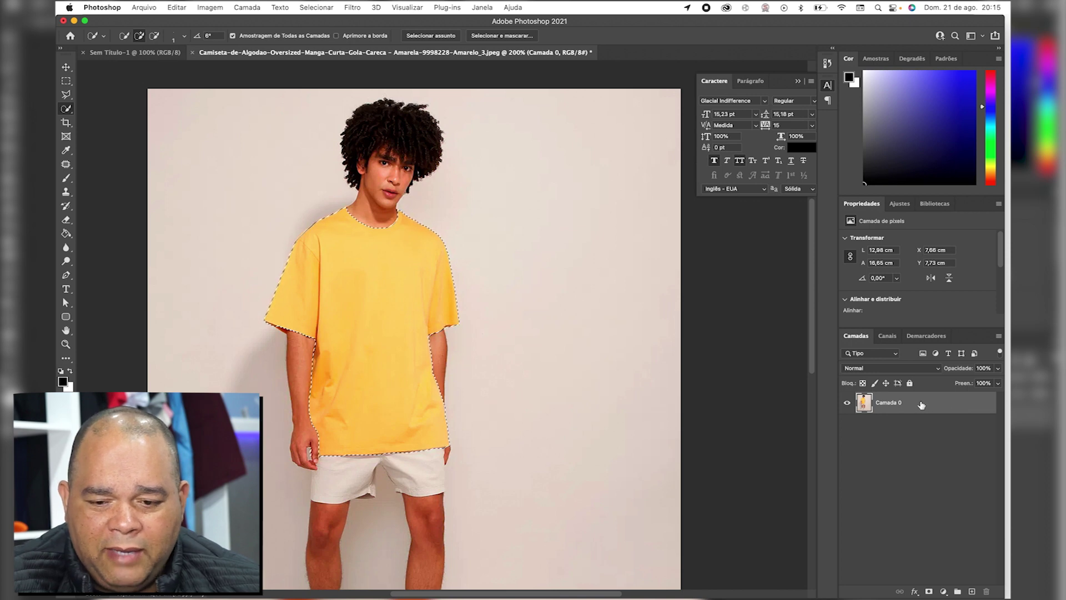
left_click_drag(922, 405, 972, 590)
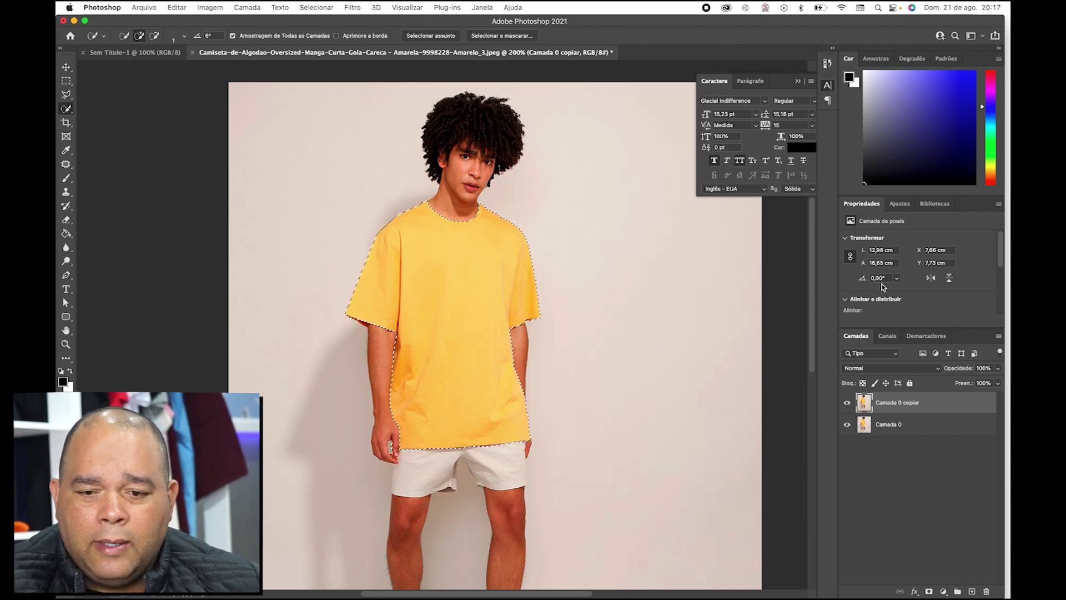
left_click(899, 204)
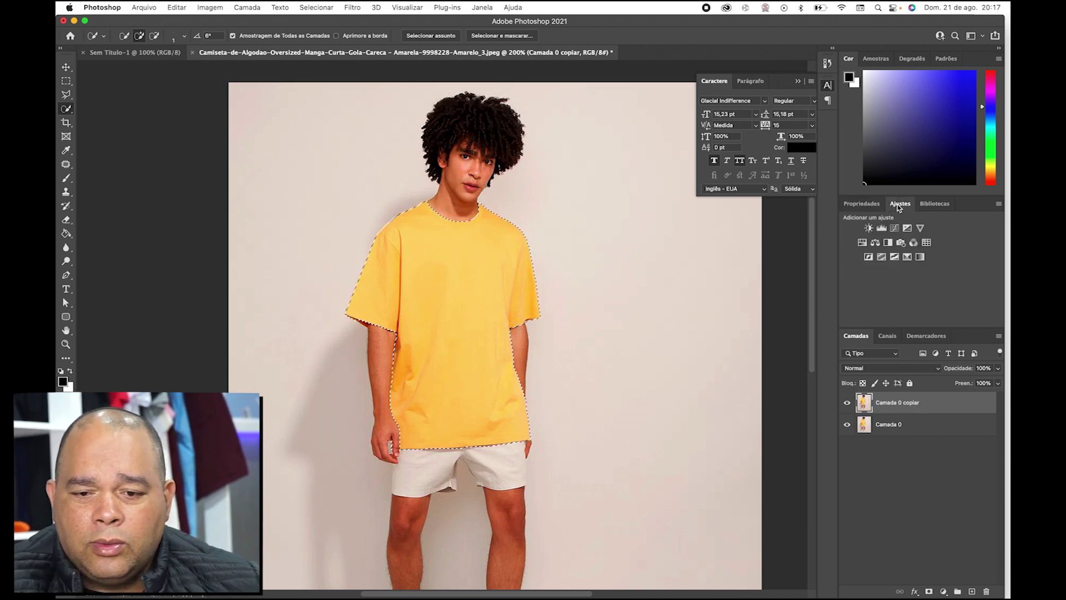
- Add a shirt-masked Hue/Saturation layer, Matiz/Saturação 1, clipped to Camada 0 copiar
left_click(861, 243)
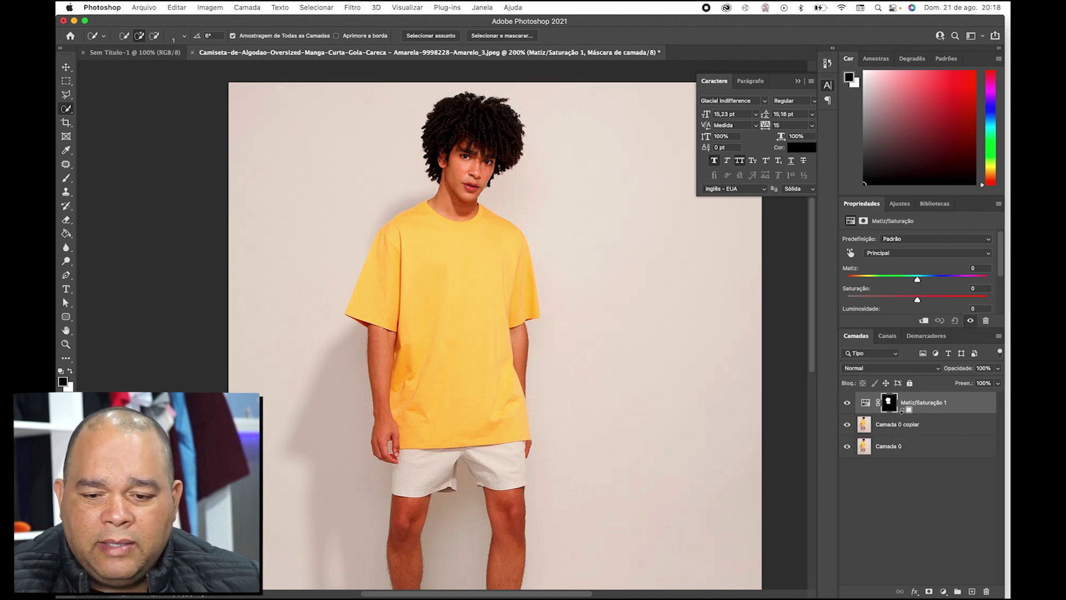
left_click_drag(903, 416, 905, 412)
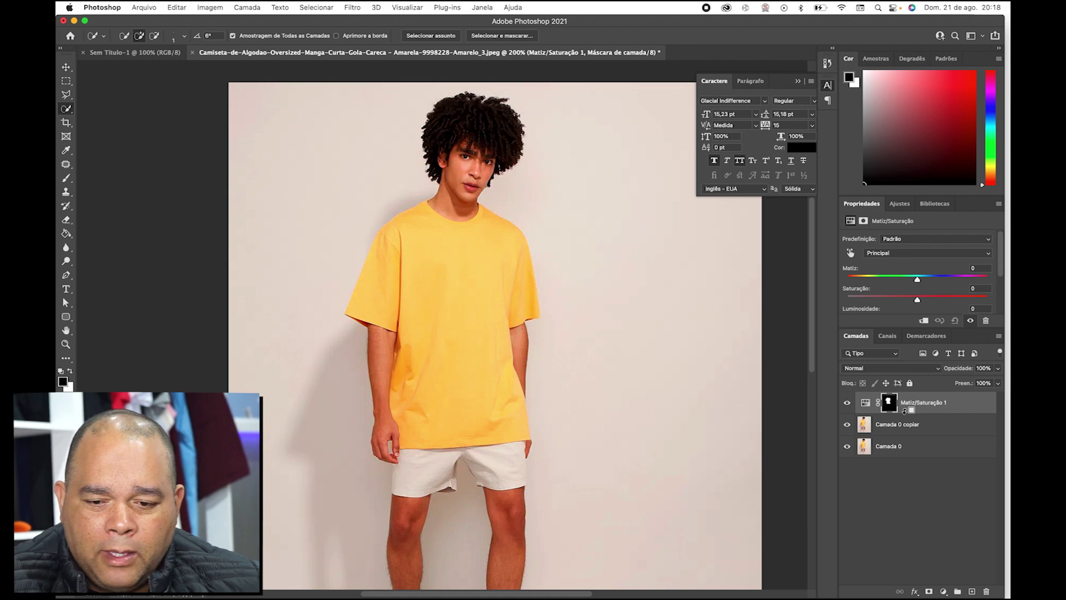
mouse_move(905, 411)
left_mouse_down()
mouse_move(907, 421)
mouse_move(902, 410)
left_mouse_up()
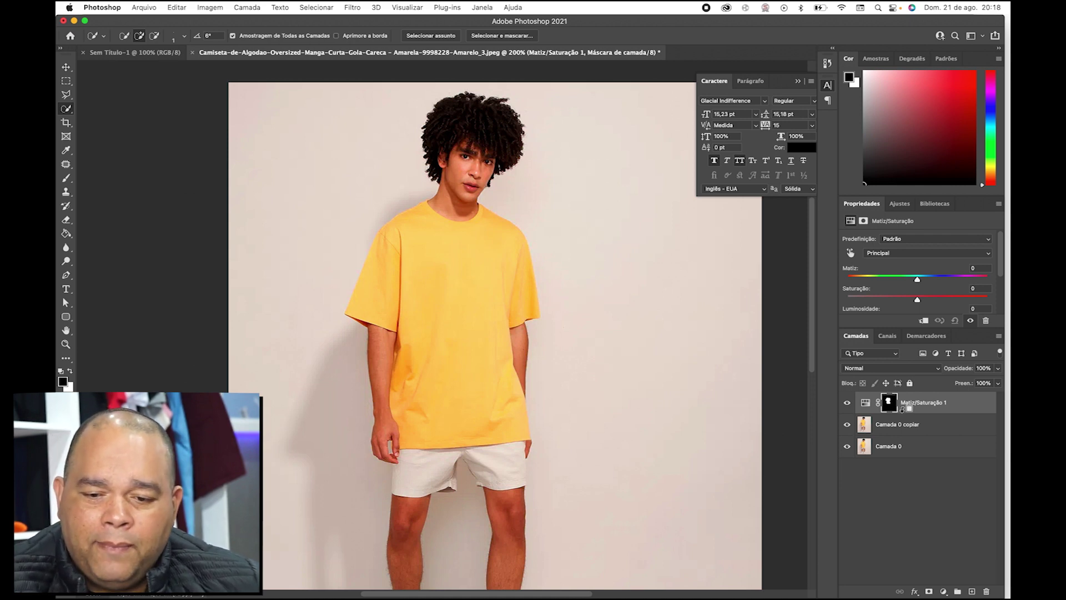
left_click_drag(902, 409, 903, 411)
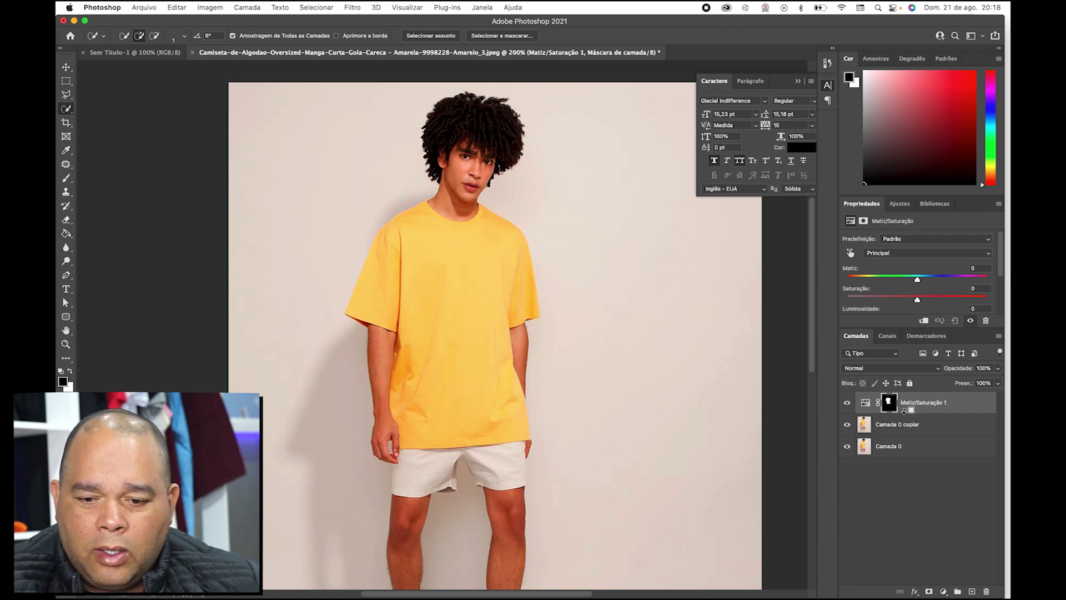
left_click(904, 411, "alt")
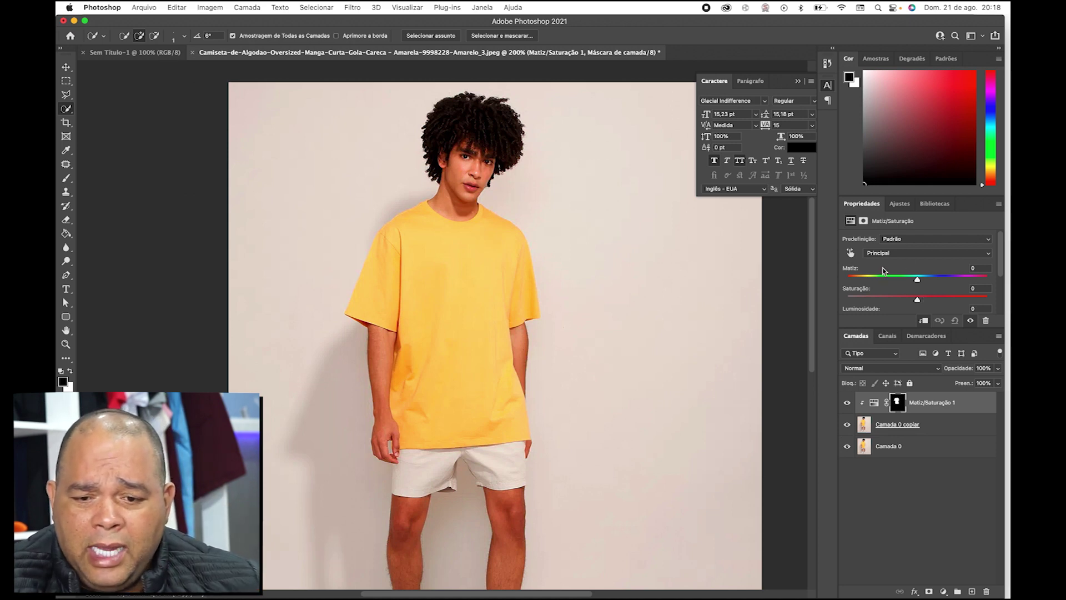
scroll(926, 285, "down", 2)
- Enable Colorize and set Hue 37, Saturation 25 to tint the shirt beige
scroll(925, 284, "down", 2)
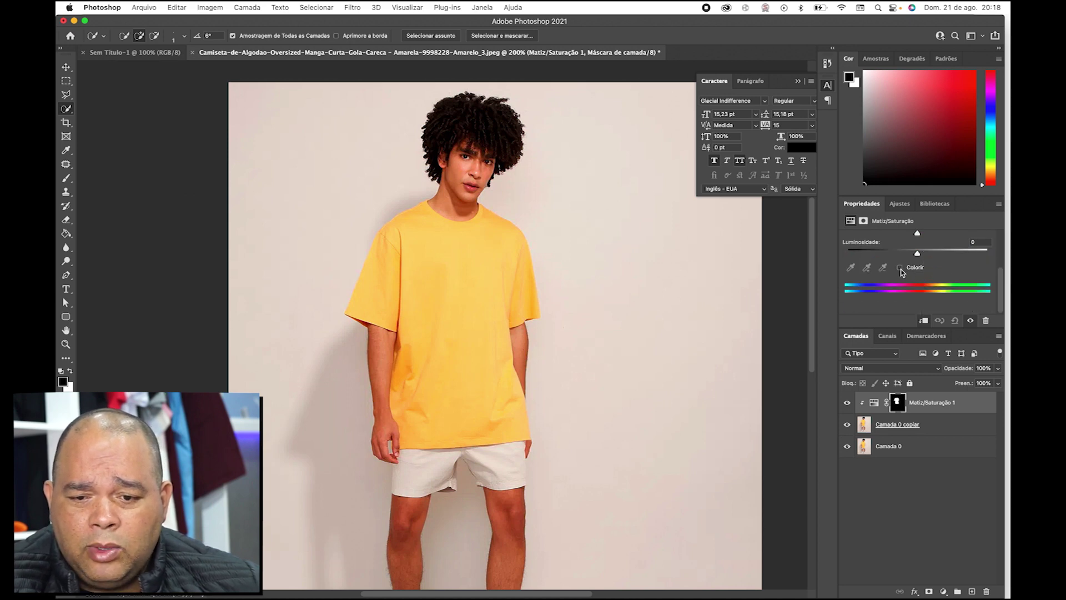
left_click(900, 269)
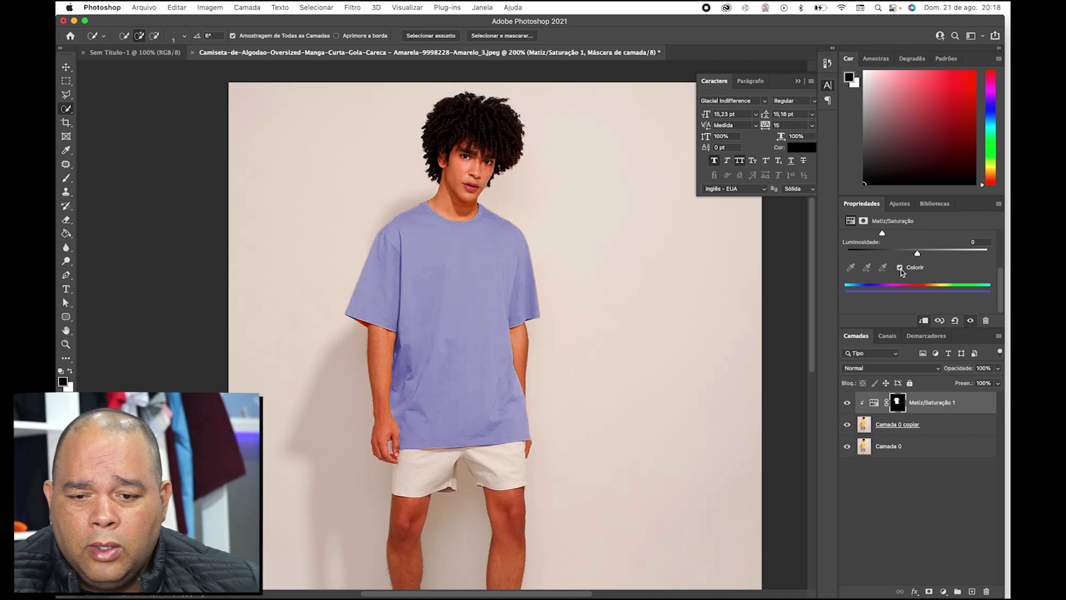
left_click(901, 269)
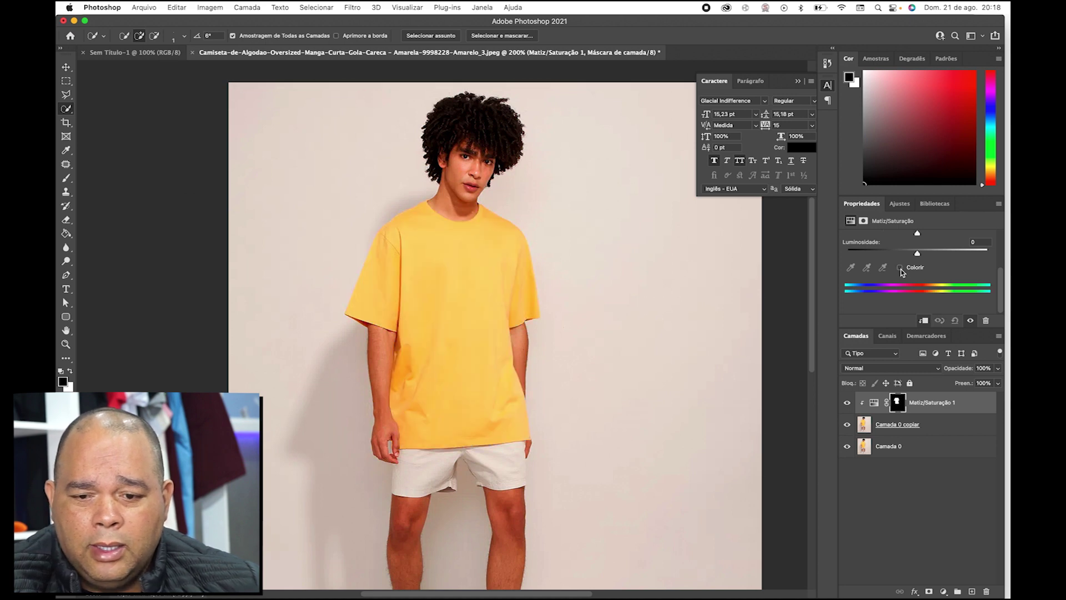
left_click(901, 269)
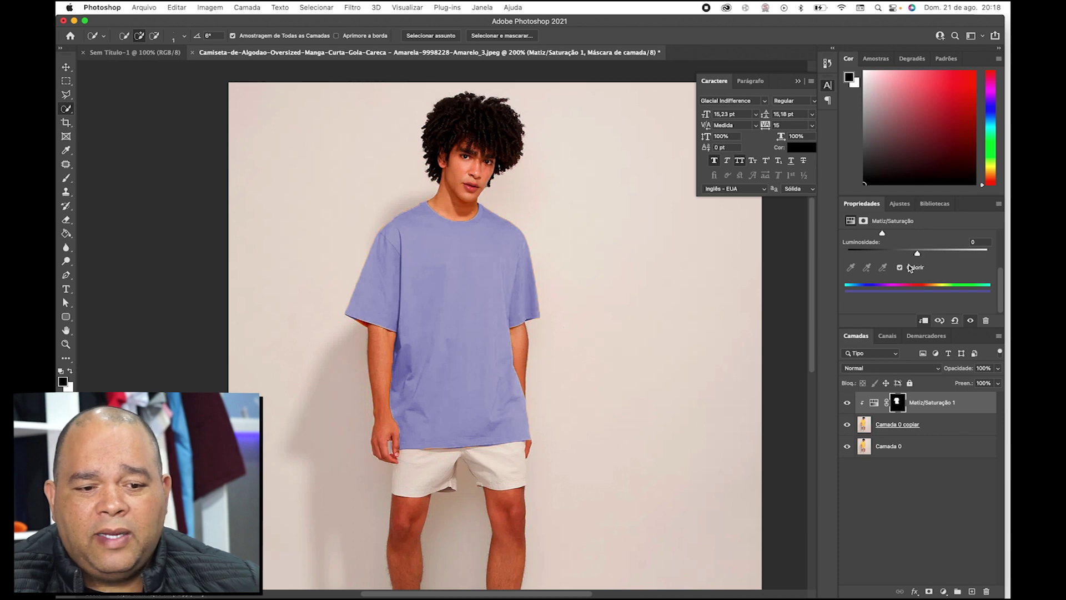
scroll(911, 268, "up", 4)
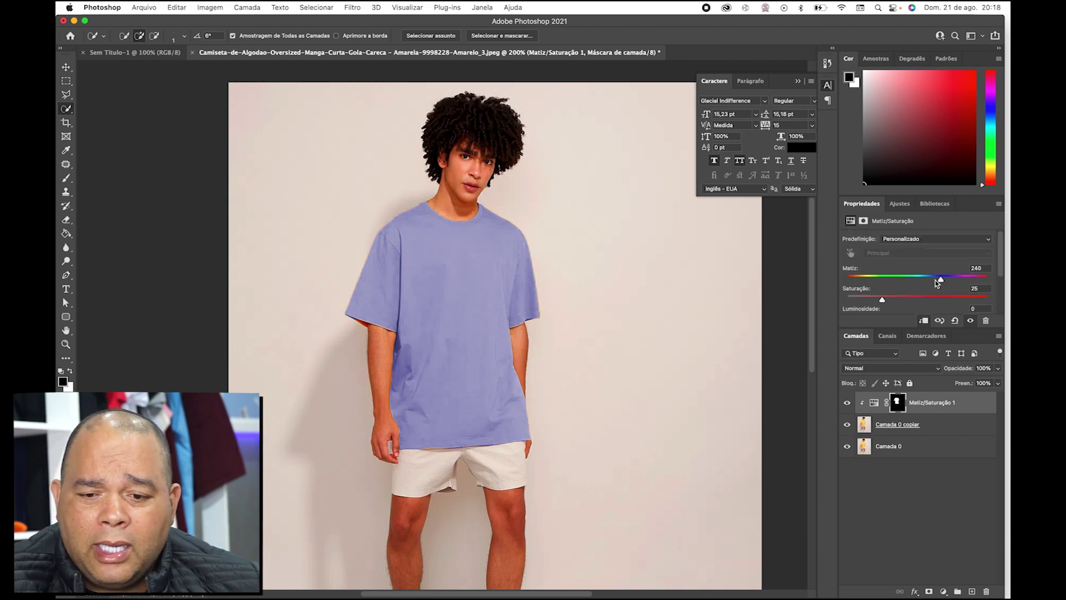
left_click_drag(938, 278, 861, 297)
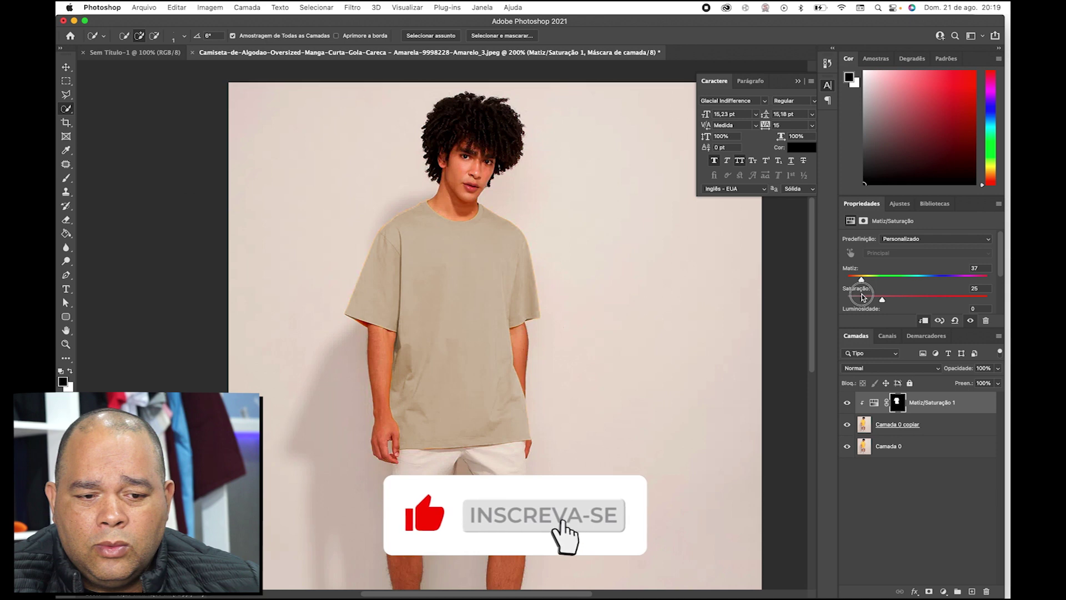
- Try pink, blue and mint shirt colours, settling on Hue 41, Saturation 8, then zoom in to check
left_click_drag(883, 300, 964, 287)
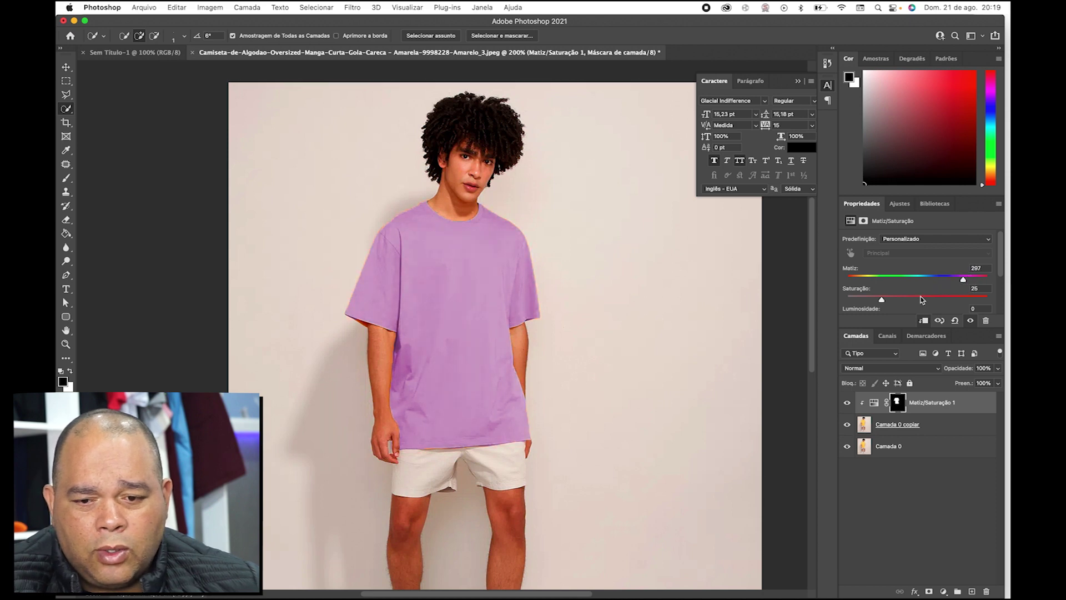
mouse_move(882, 303)
left_mouse_down()
mouse_move(903, 310)
mouse_move(891, 310)
left_mouse_up()
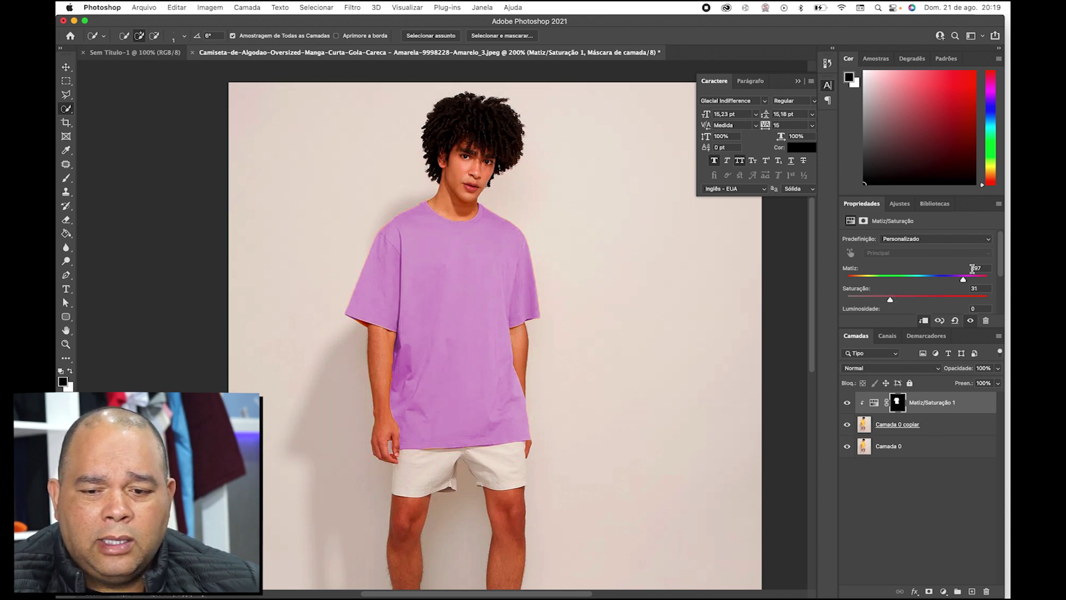
left_click_drag(978, 281, 871, 303)
left_click_drag(939, 283, 855, 283)
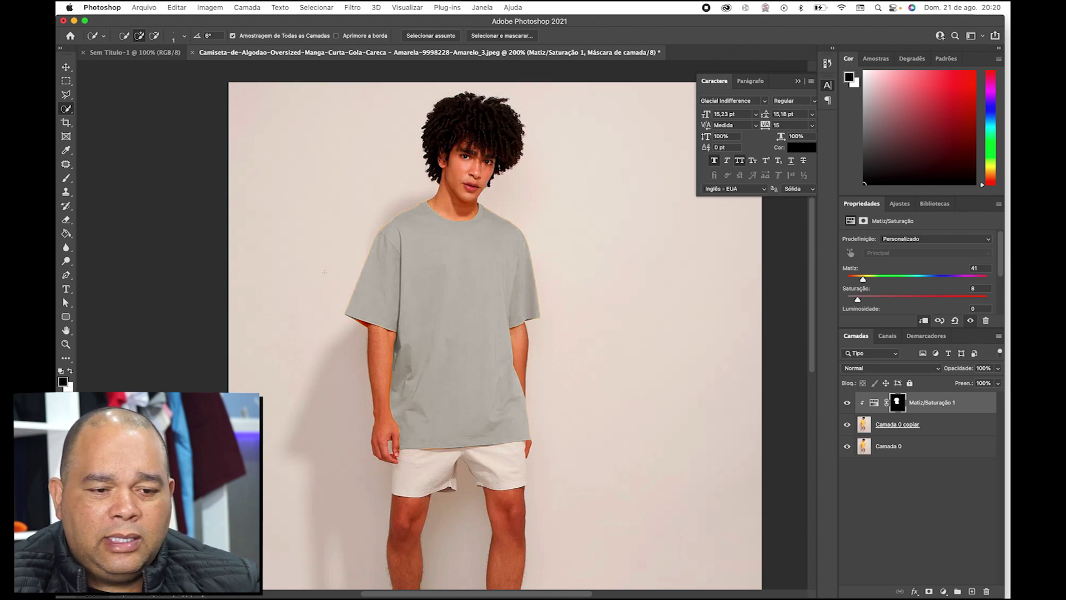
key("super+plus")
key("super+plus")
key("super+plus")
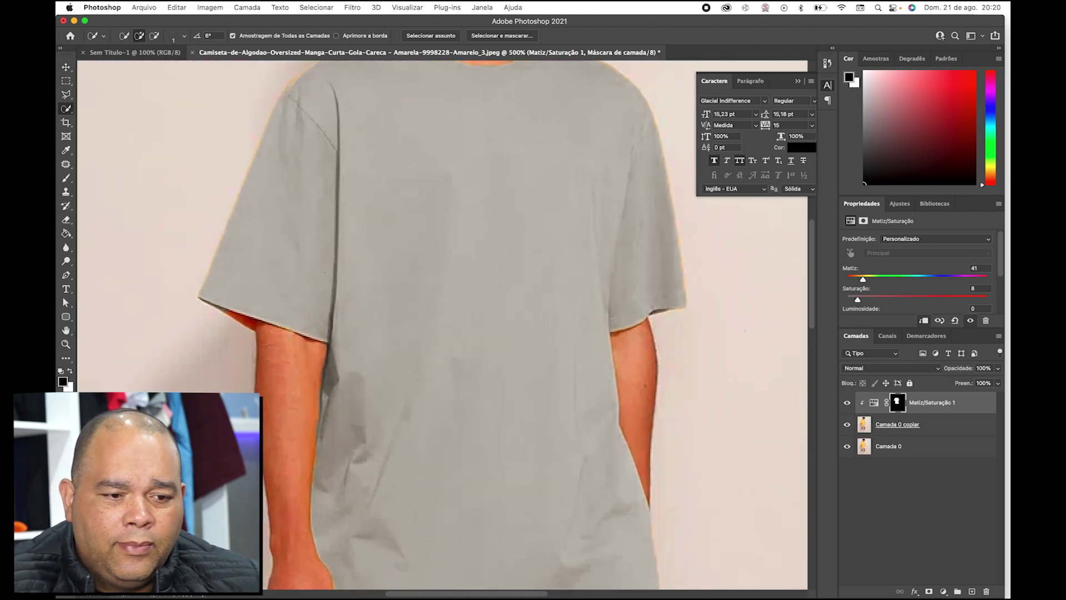
scroll(442, 324, "up", 5)
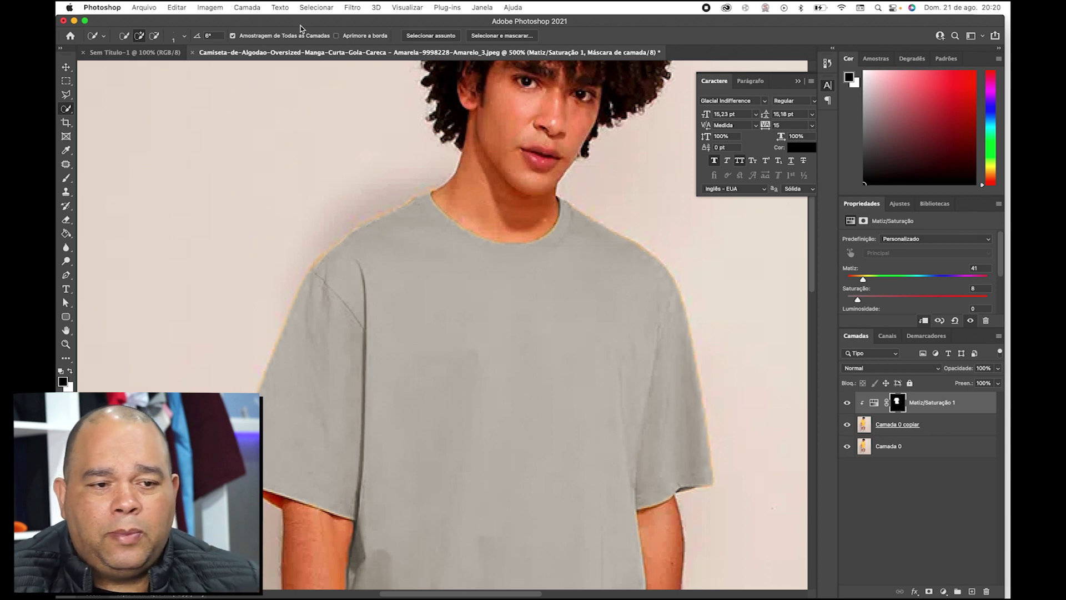
- Switch to Brave and close the enlarged Google Images preview
left_click(142, 9)
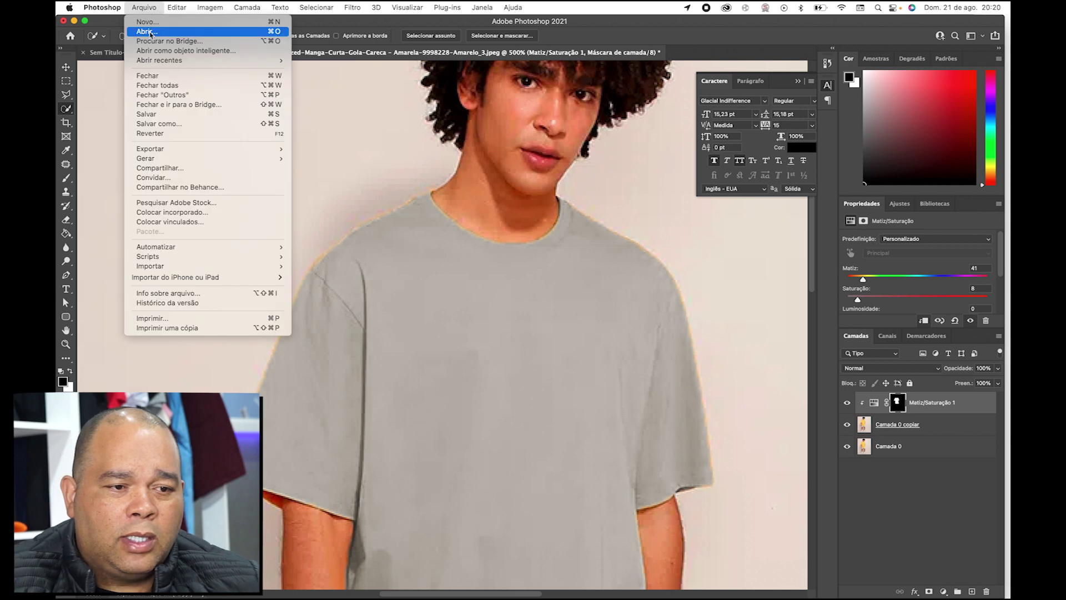
left_click(496, 456)
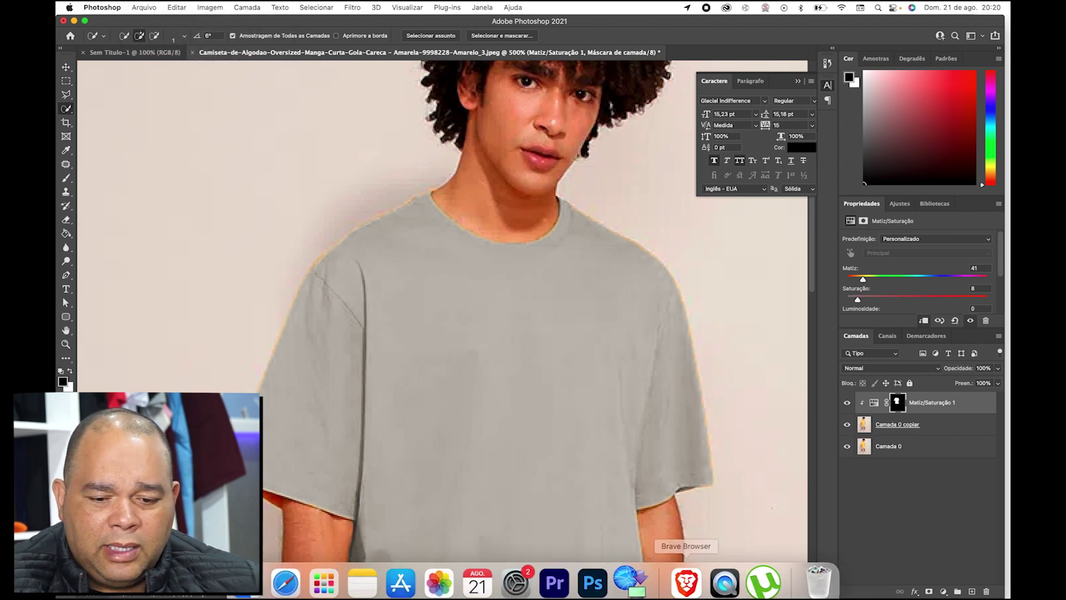
left_click(687, 576)
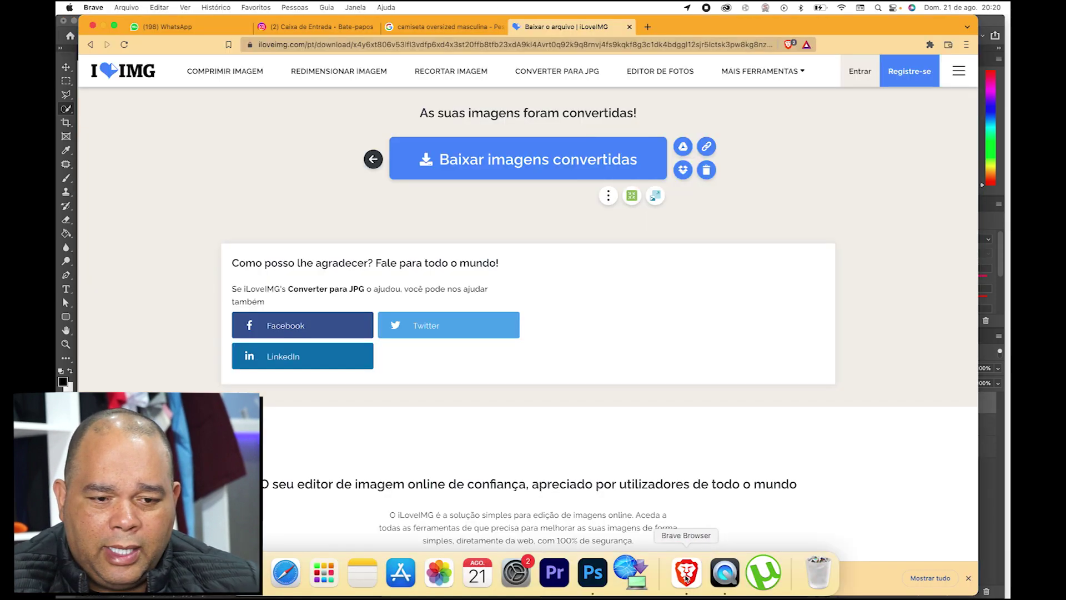
left_click(431, 28)
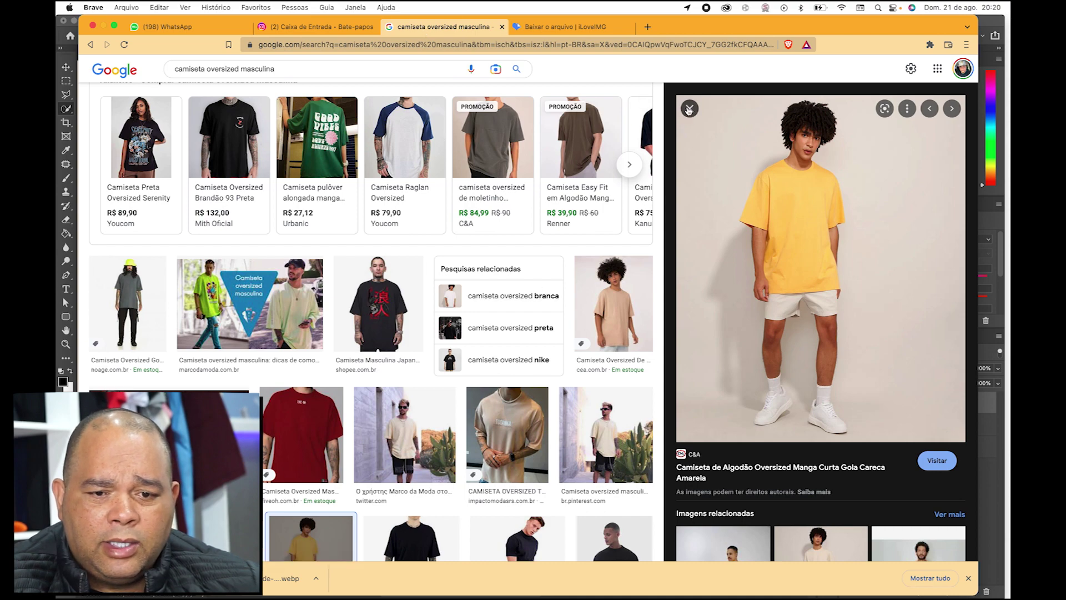
left_click(689, 108)
scroll(709, 341, "down", 5)
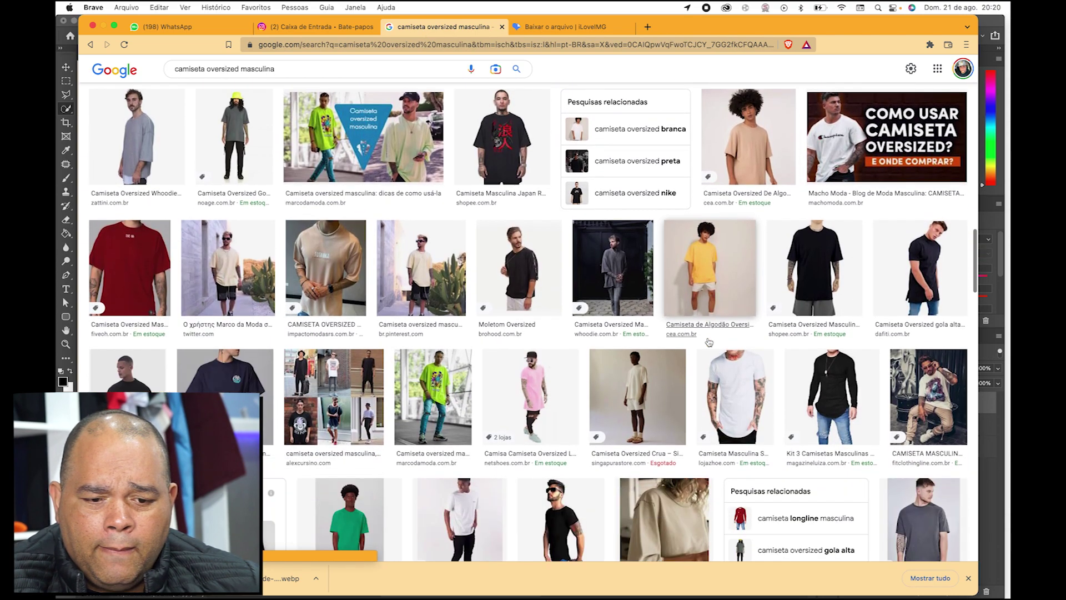
scroll(709, 341, "down", 12)
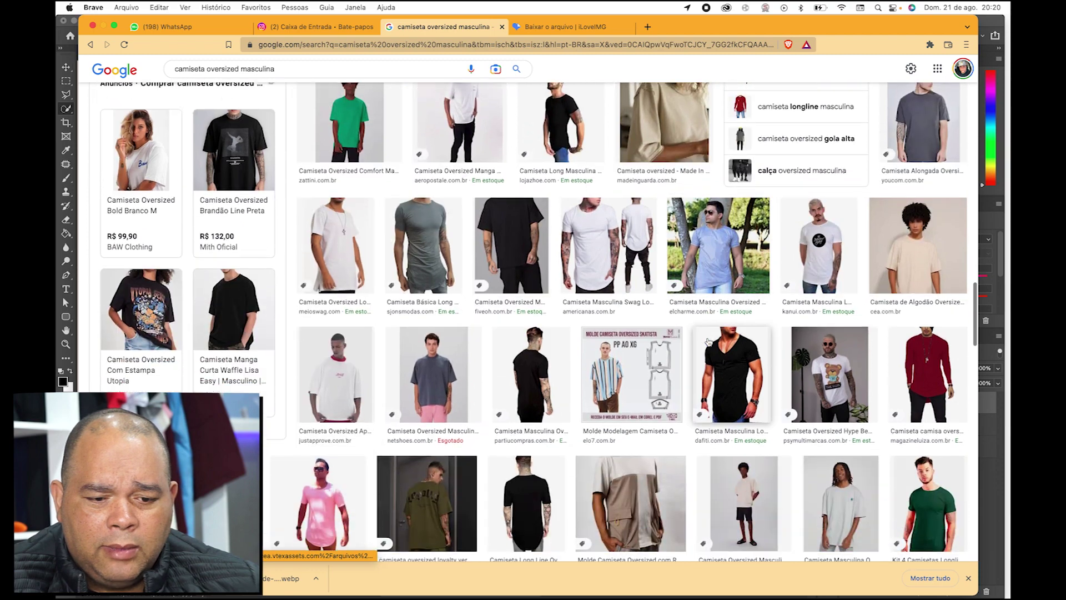
scroll(709, 342, "down", 14)
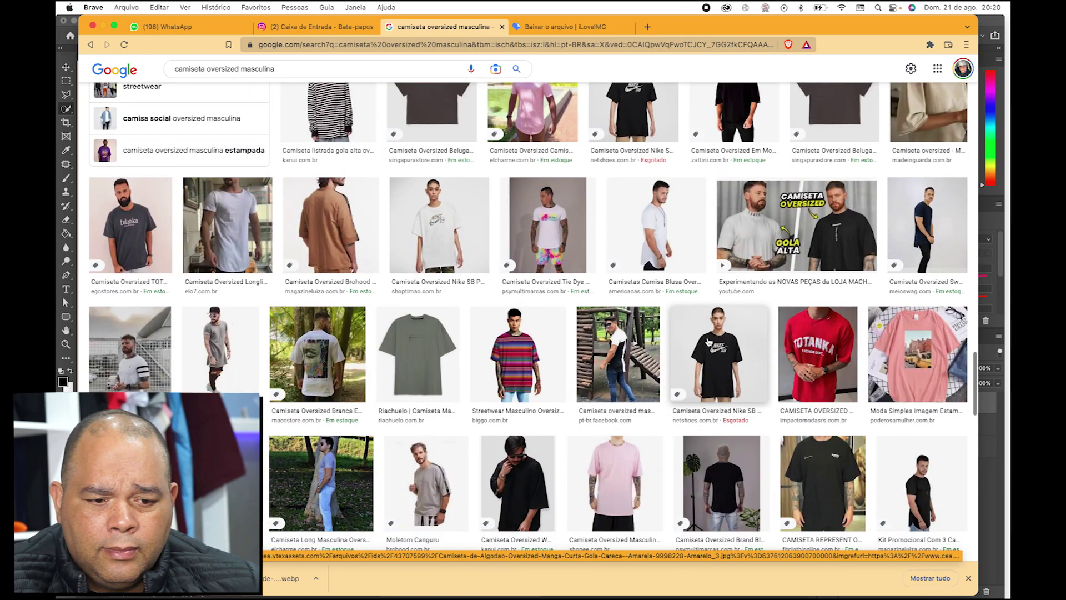
- Browse the image results, open the Downloads folder and return to the T-shirt photo in Photoshop
right_click(710, 339)
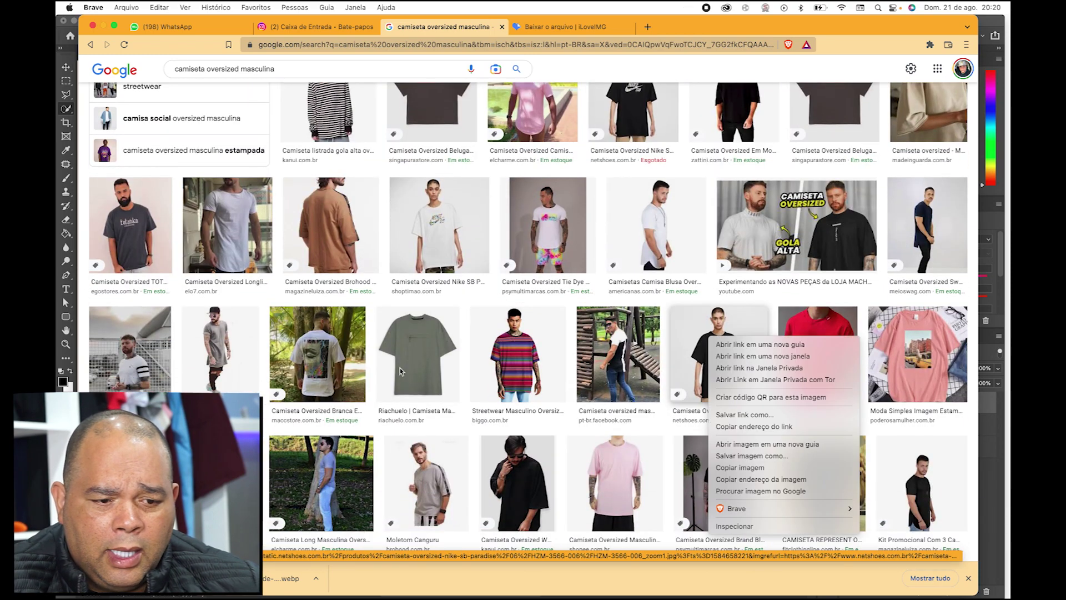
left_click(471, 439)
scroll(472, 439, "down", 6)
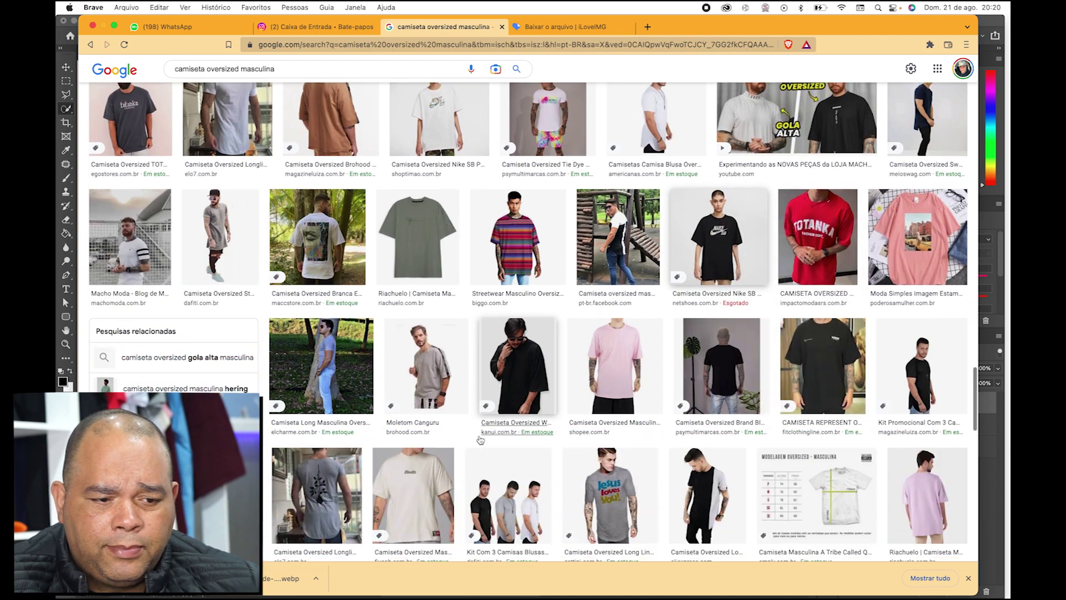
scroll(480, 440, "down", 6)
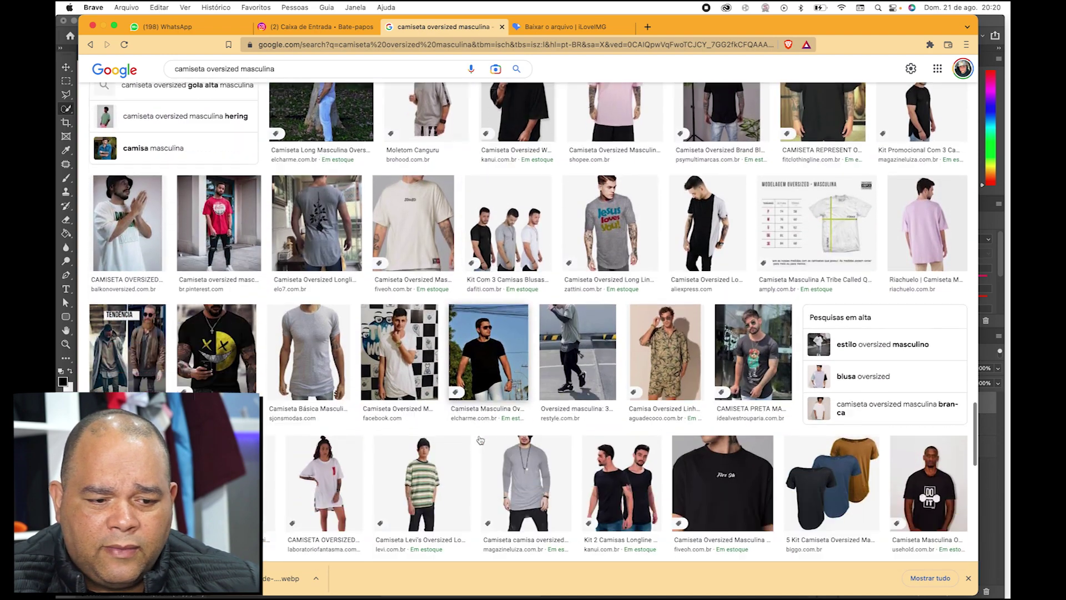
scroll(480, 440, "down", 10)
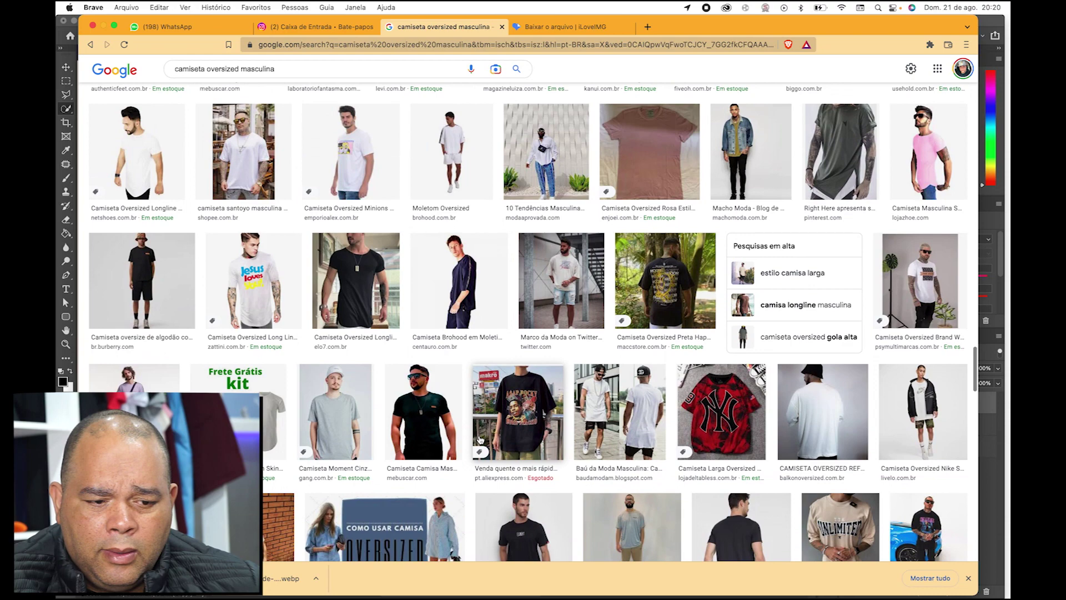
scroll(480, 440, "down", 3)
mouse_move(477, 597)
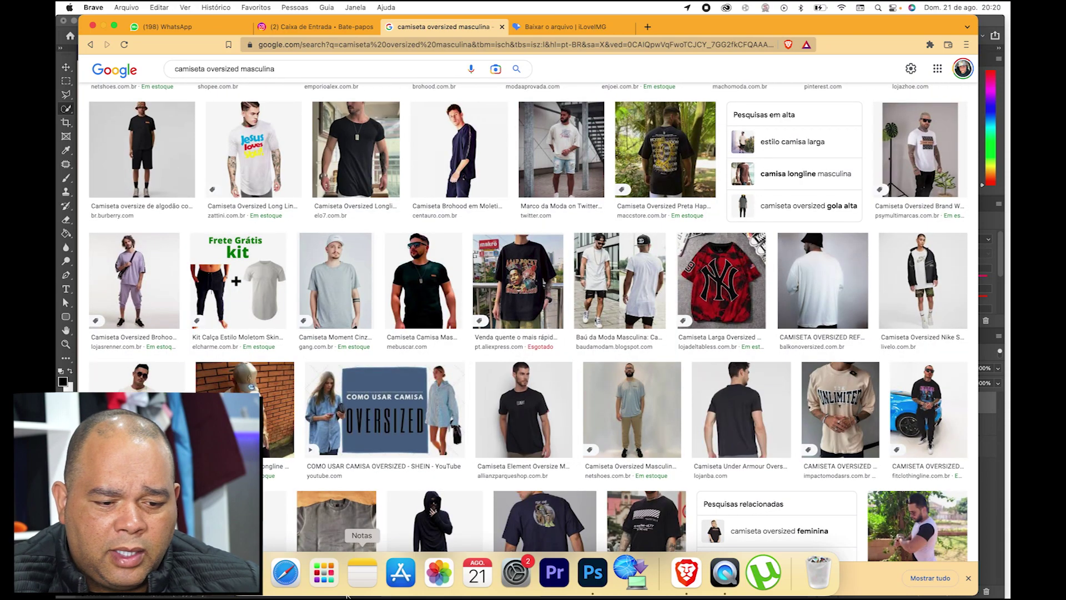
left_click(244, 572)
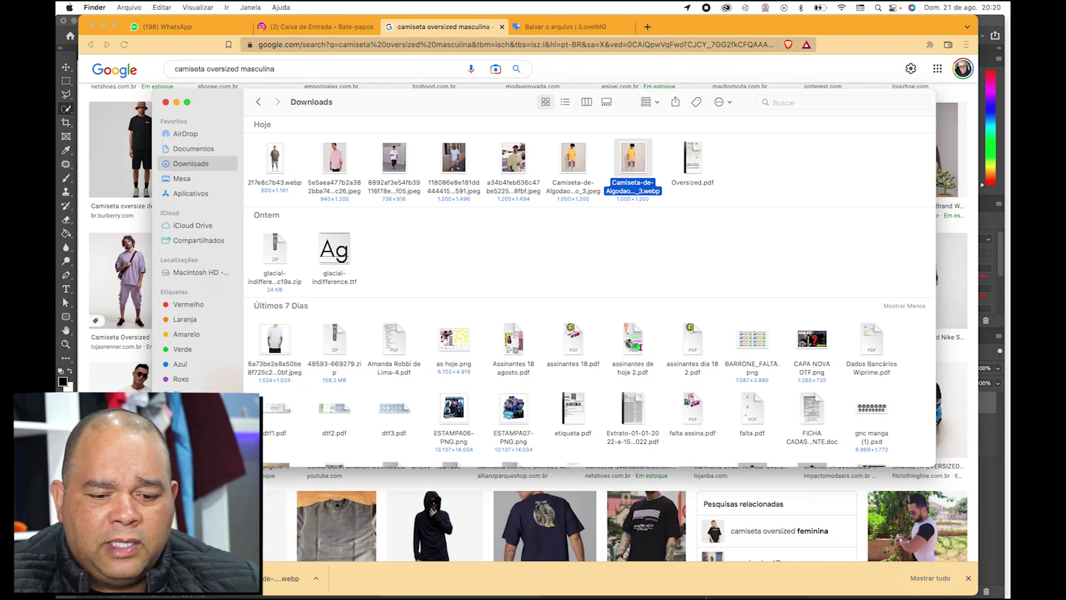
left_click(593, 571)
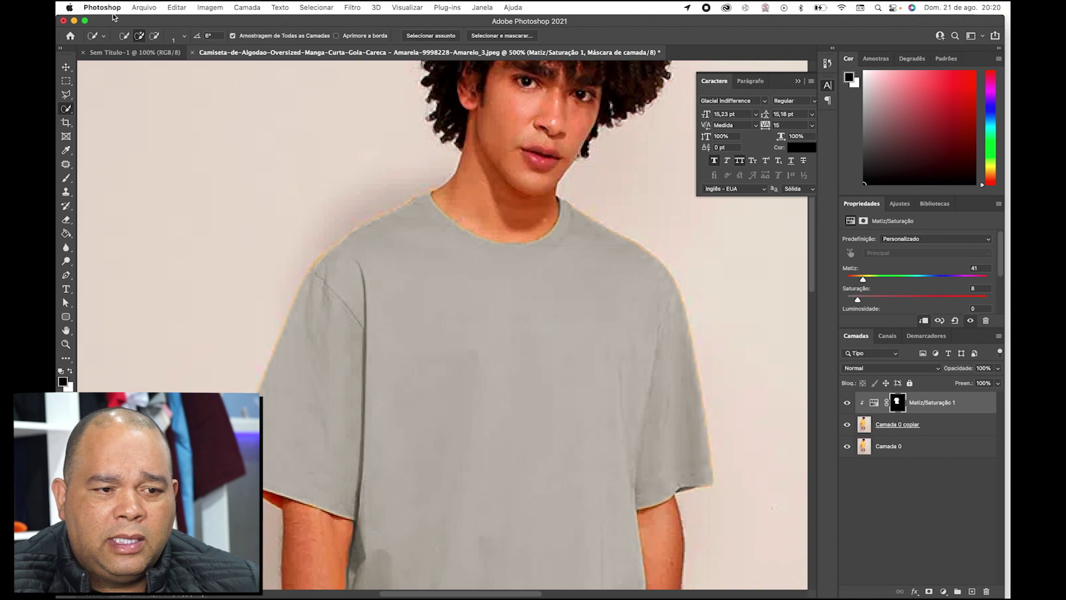
left_click(146, 8)
- In the Open dialog, search for 'oversized' and look inside the first result folder
left_click(149, 31)
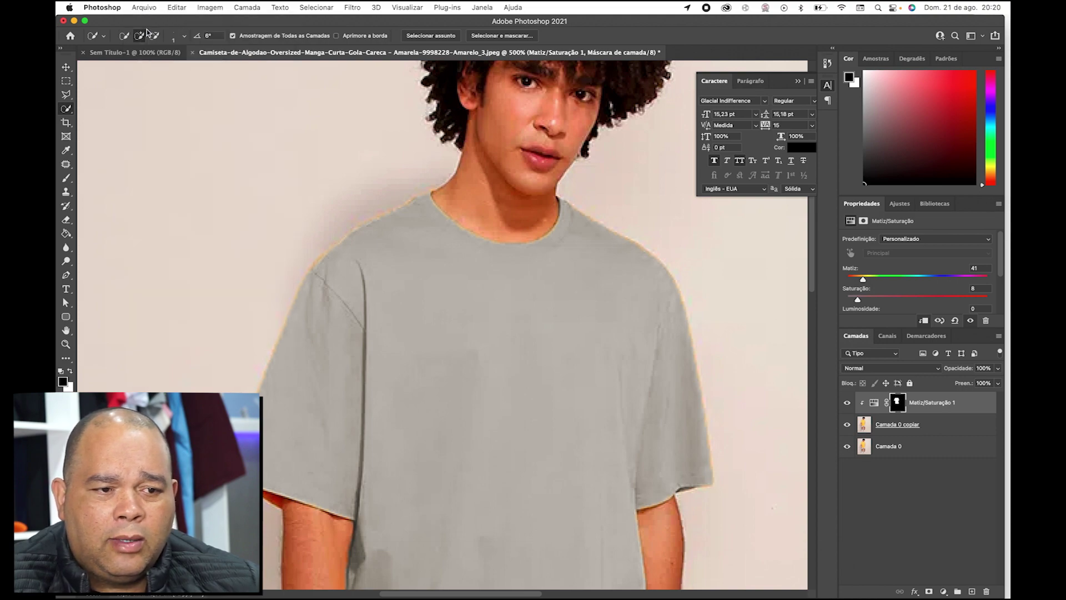
scroll(515, 250, "down", 2)
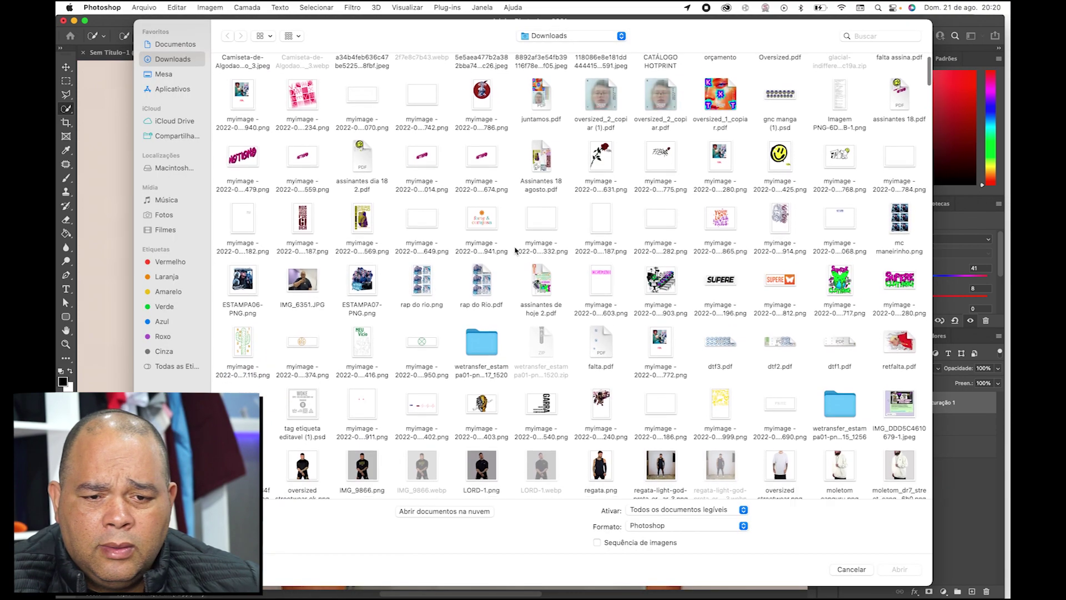
scroll(516, 250, "up", 2)
left_click(877, 36)
type("o")
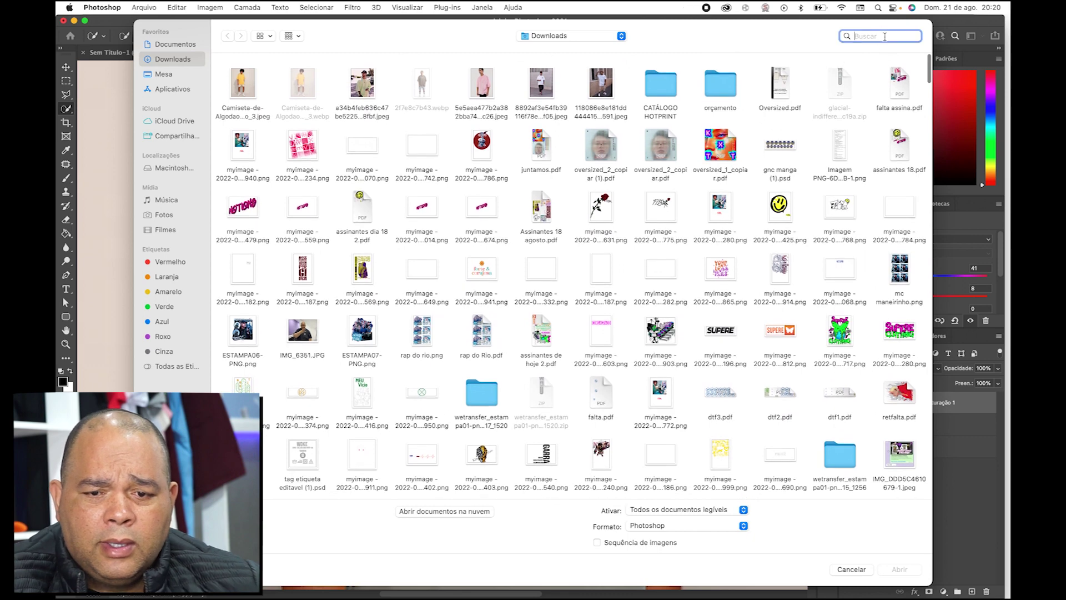
type("versized")
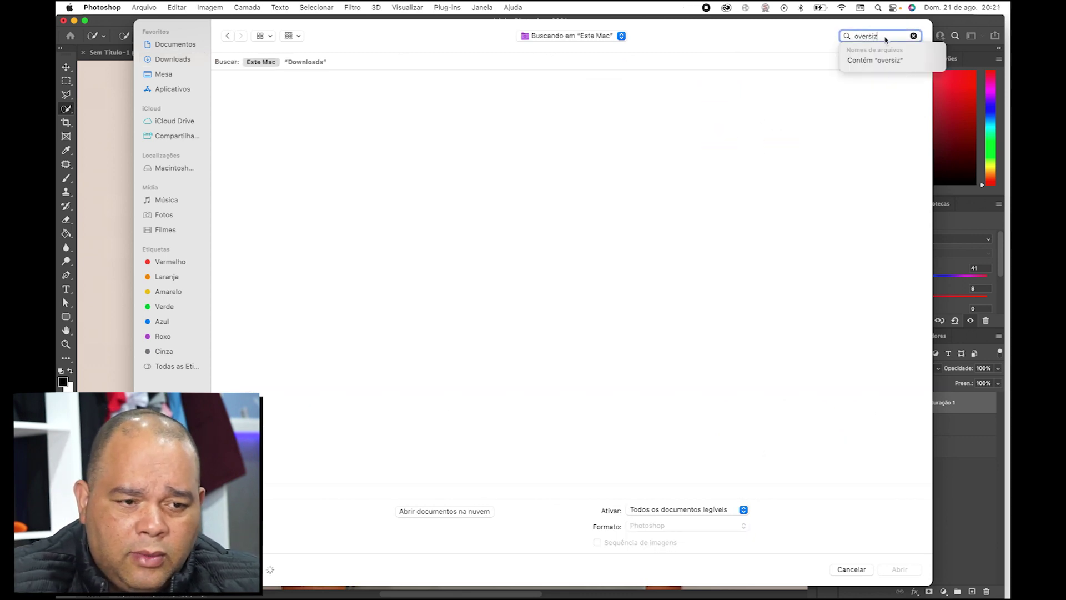
double_click(235, 120)
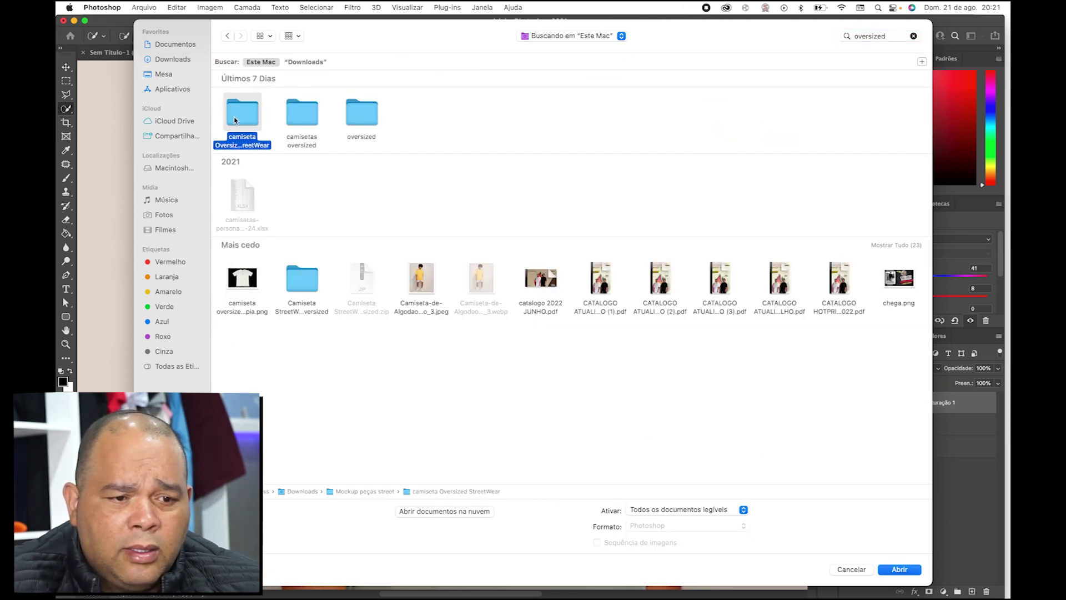
double_click(302, 82)
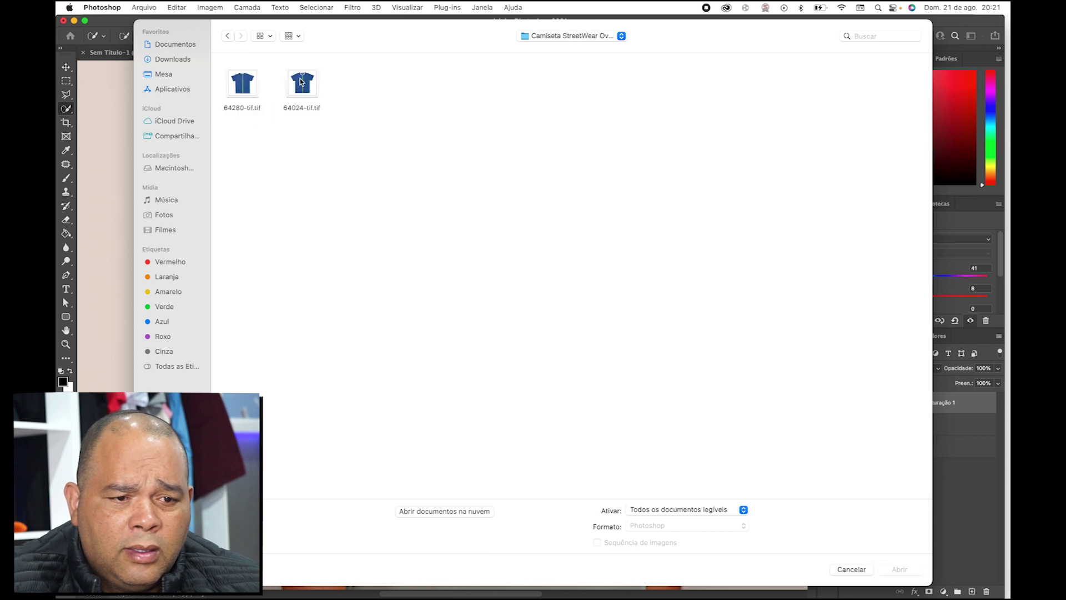
left_click(228, 35)
left_click(227, 35)
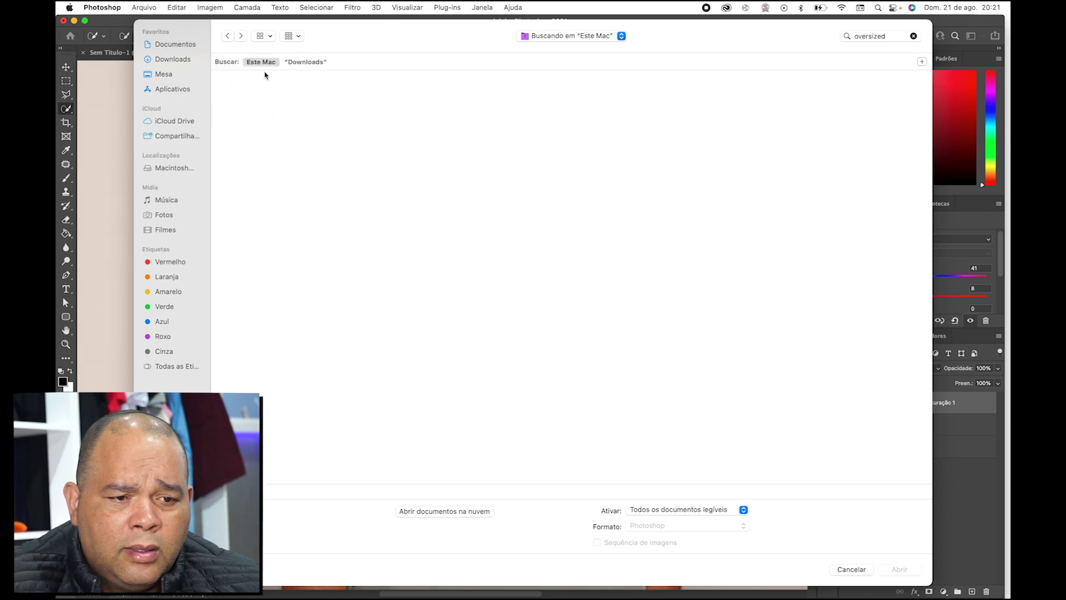
- Re-run the 'oversized' search and open costas.png from camisetas oversized > AMARELO MOSTARDA
left_click(884, 37)
double_click(883, 37)
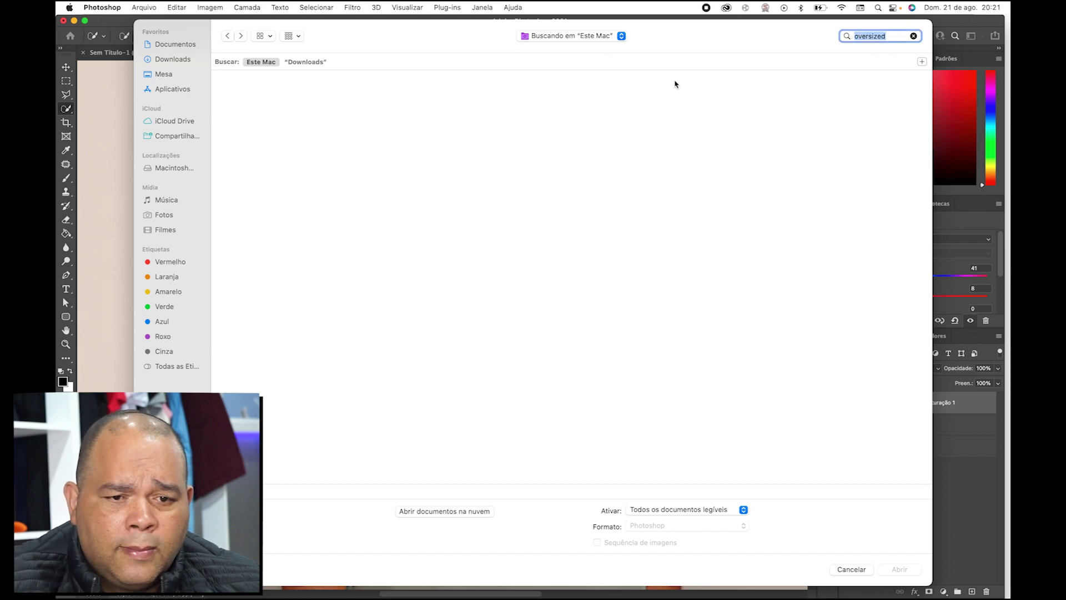
left_click(914, 37)
type("ove")
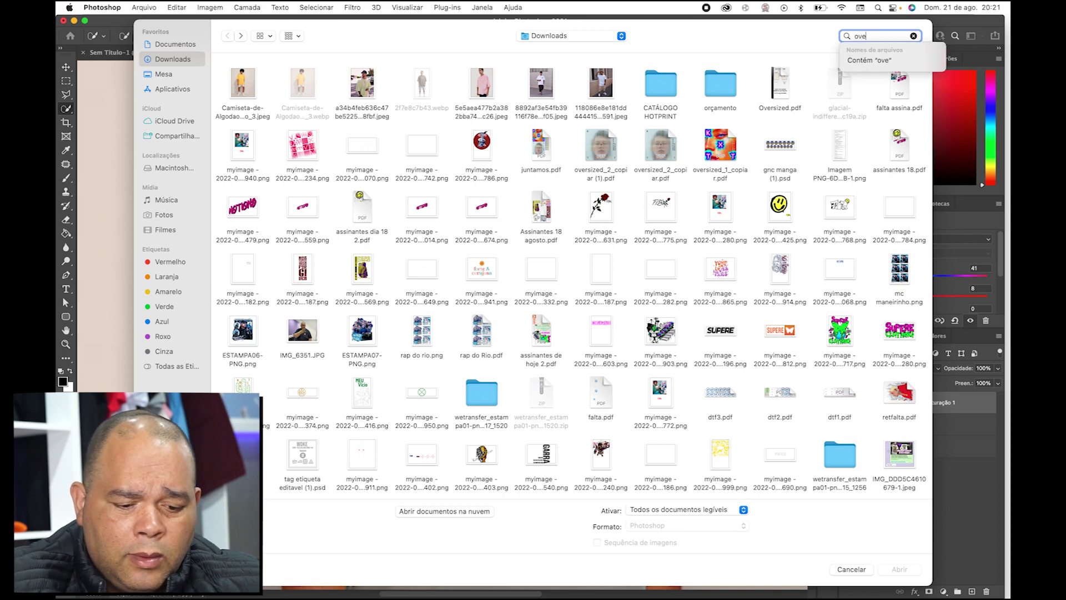
type("rsized")
key("Return")
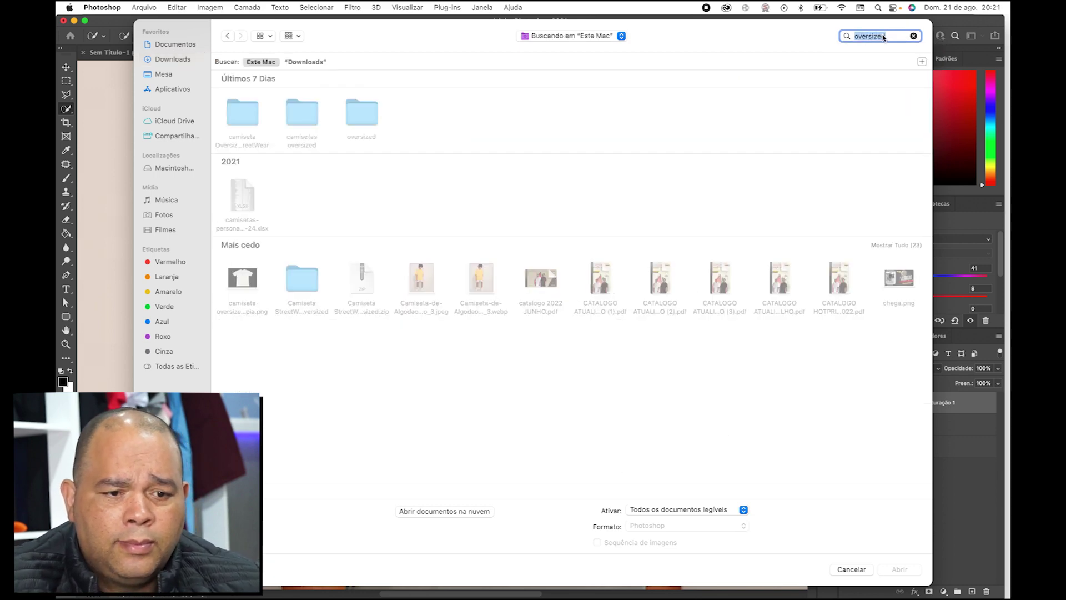
double_click(300, 112)
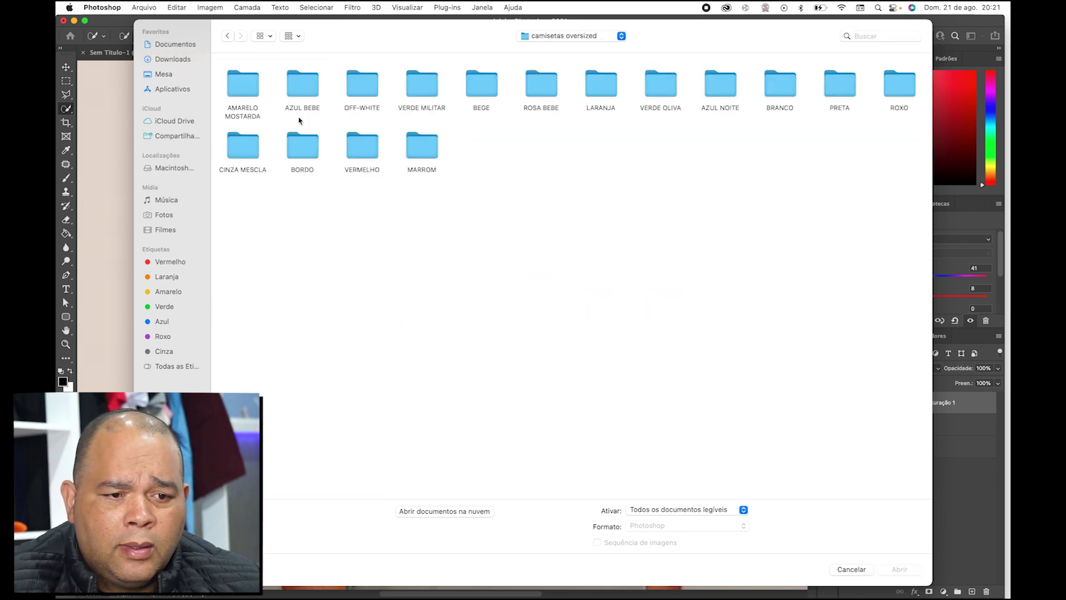
double_click(243, 94)
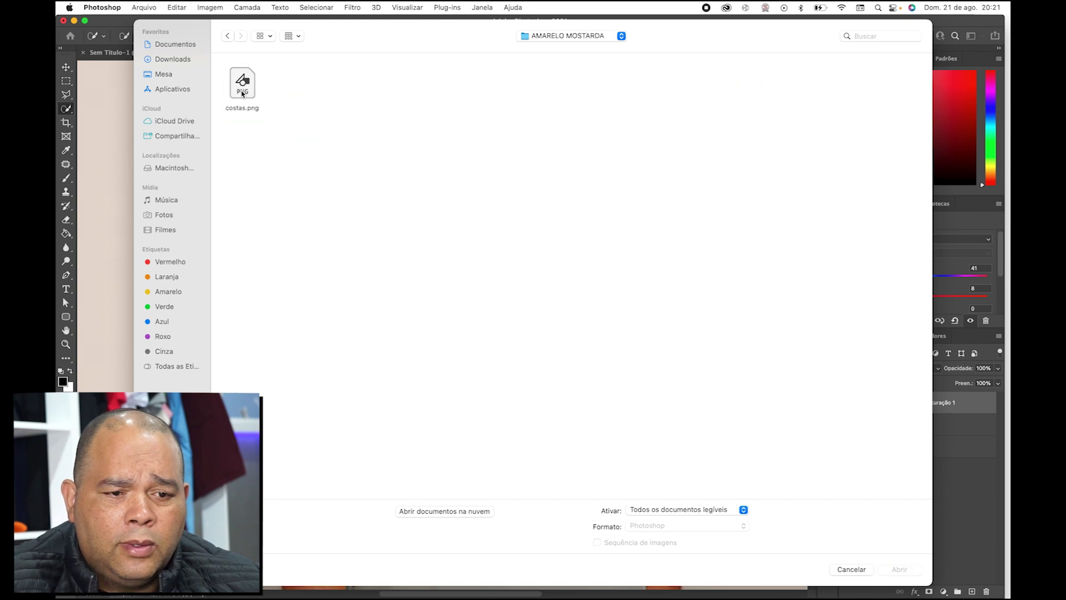
double_click(242, 93)
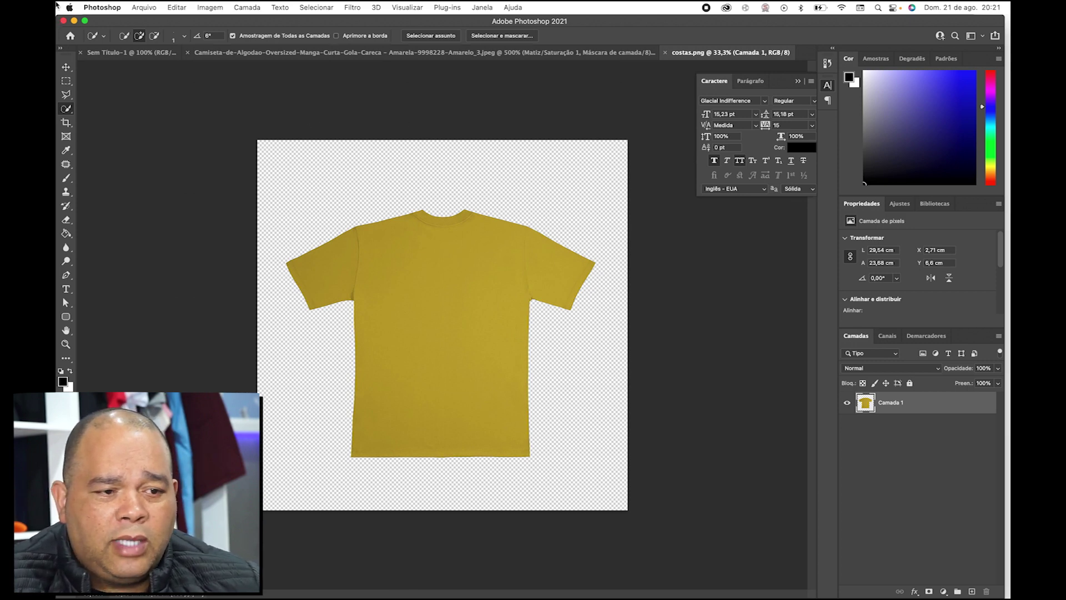
- Nudge the yellow shirt up slightly with the Move tool and duplicate Camada 1 as Camada 1 copiar
left_click(66, 68)
mouse_move(436, 278)
left_mouse_down()
mouse_move(404, 329)
mouse_move(447, 297)
mouse_move(423, 257)
mouse_move(426, 289)
mouse_move(451, 272)
mouse_move(437, 263)
left_mouse_up()
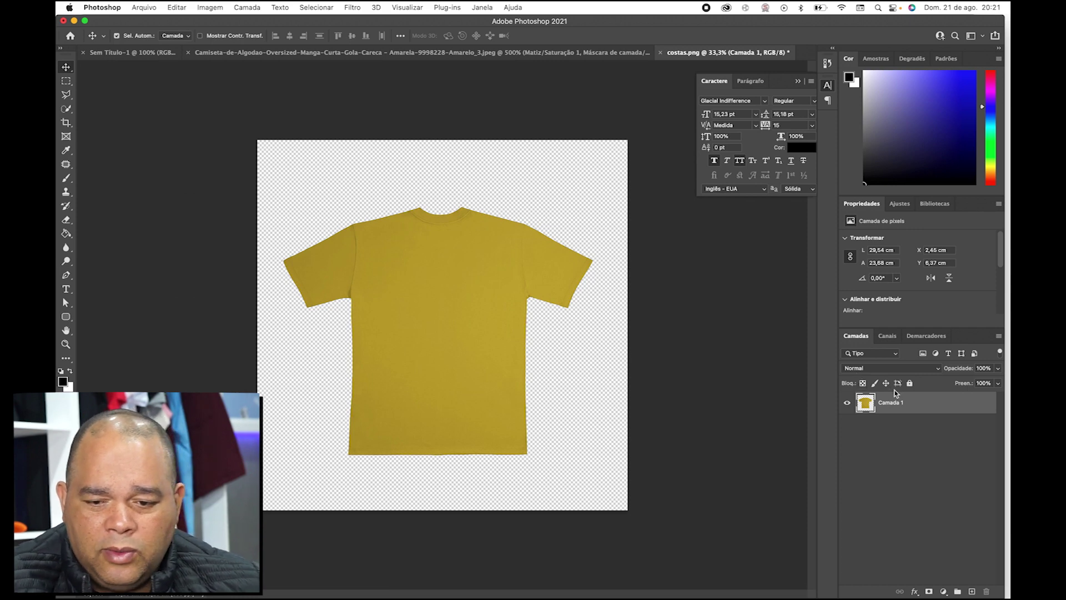
left_click_drag(911, 403, 973, 591)
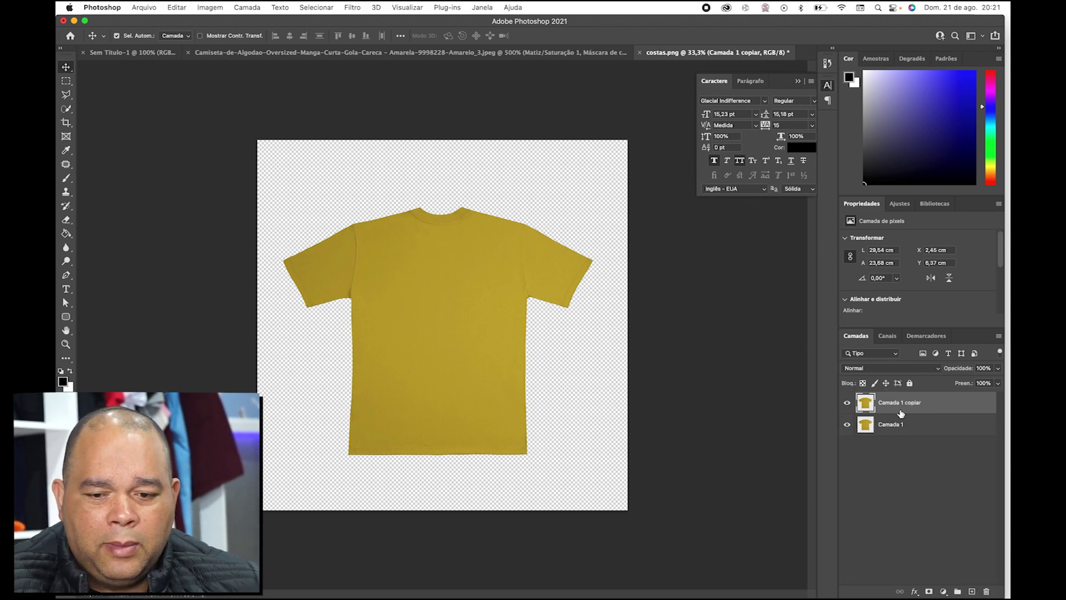
left_click(900, 204)
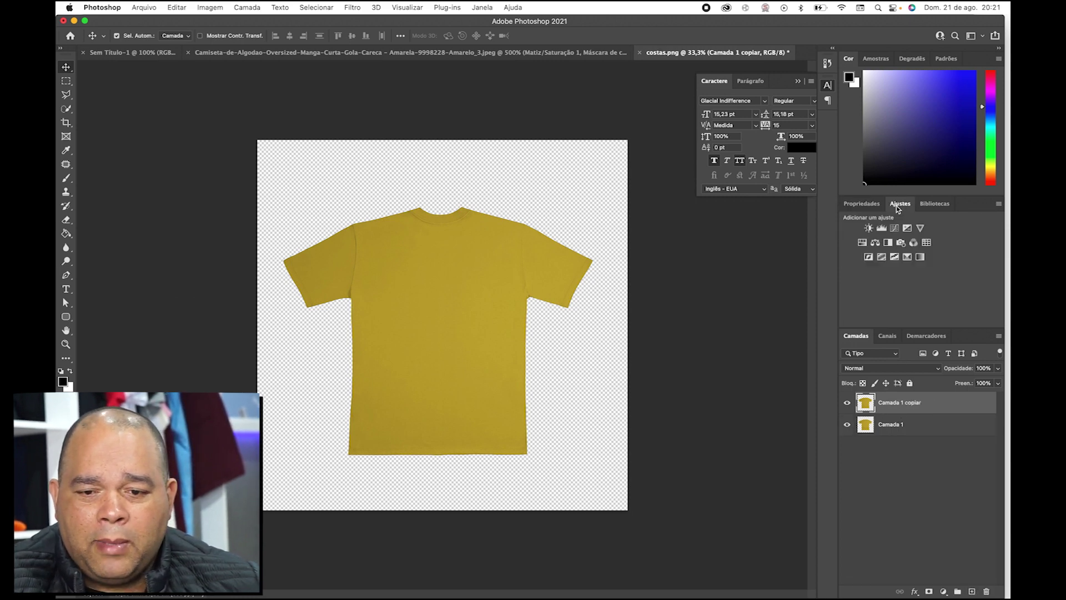
- Add Hue/Saturation layer Matiz/Saturação 1 and clip it to Camada 1 copiar
left_click(862, 243)
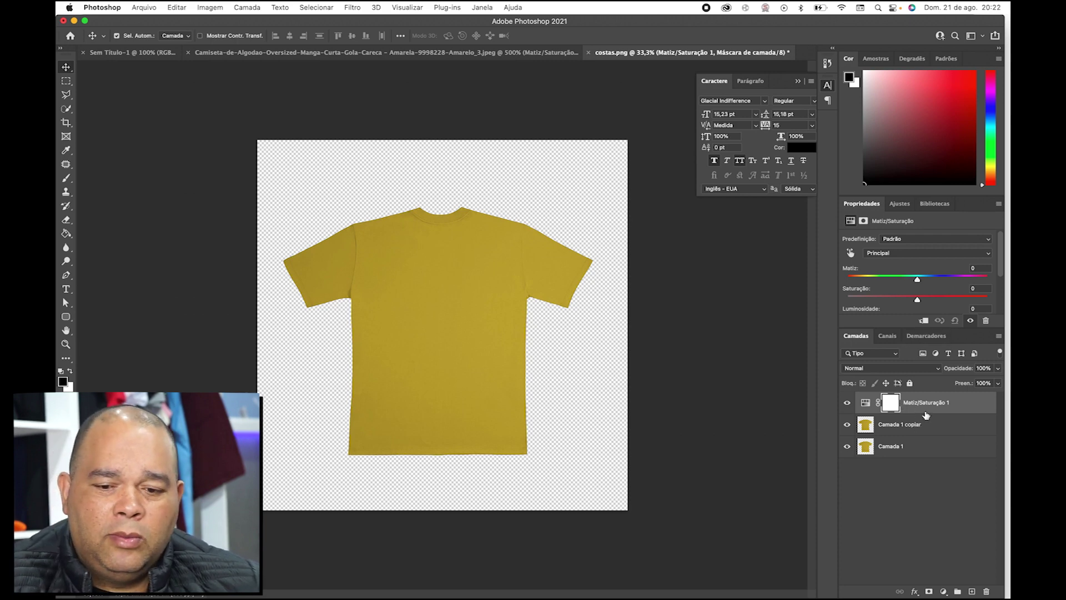
left_click_drag(927, 416, 925, 409)
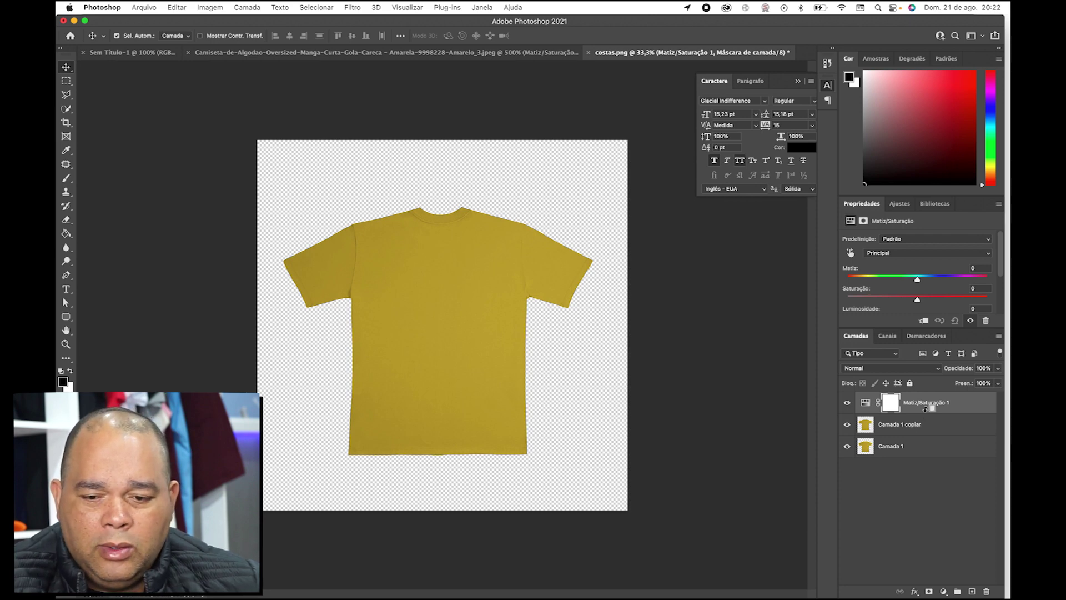
mouse_move(926, 409)
left_mouse_down()
mouse_move(900, 411)
mouse_move(937, 410)
mouse_move(914, 423)
mouse_move(969, 411)
mouse_move(951, 420)
mouse_move(916, 409)
mouse_move(942, 432)
mouse_move(934, 410)
left_mouse_up()
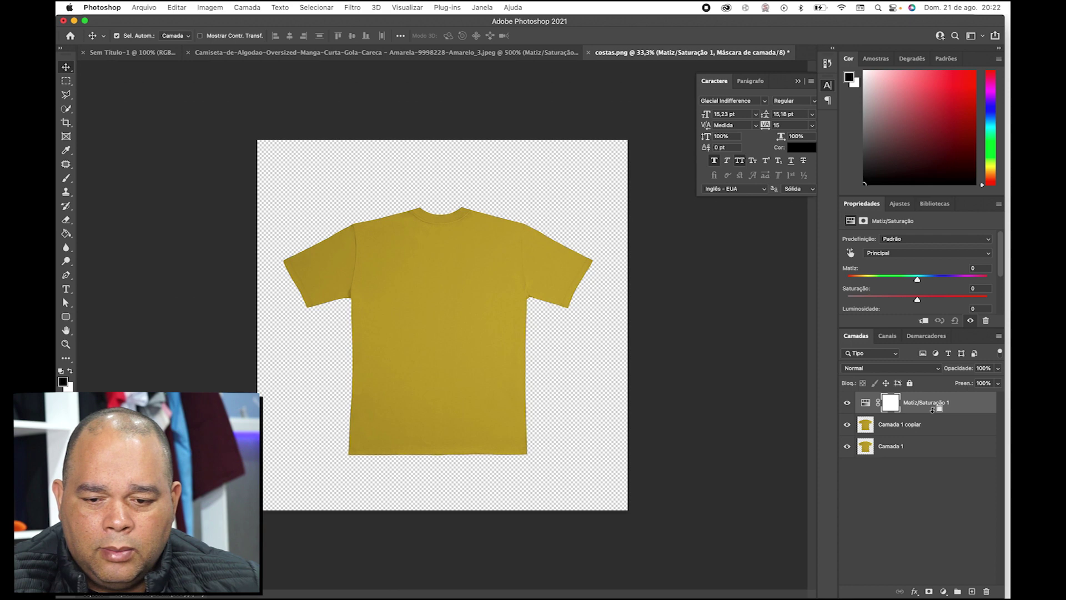
left_click(934, 409, "alt")
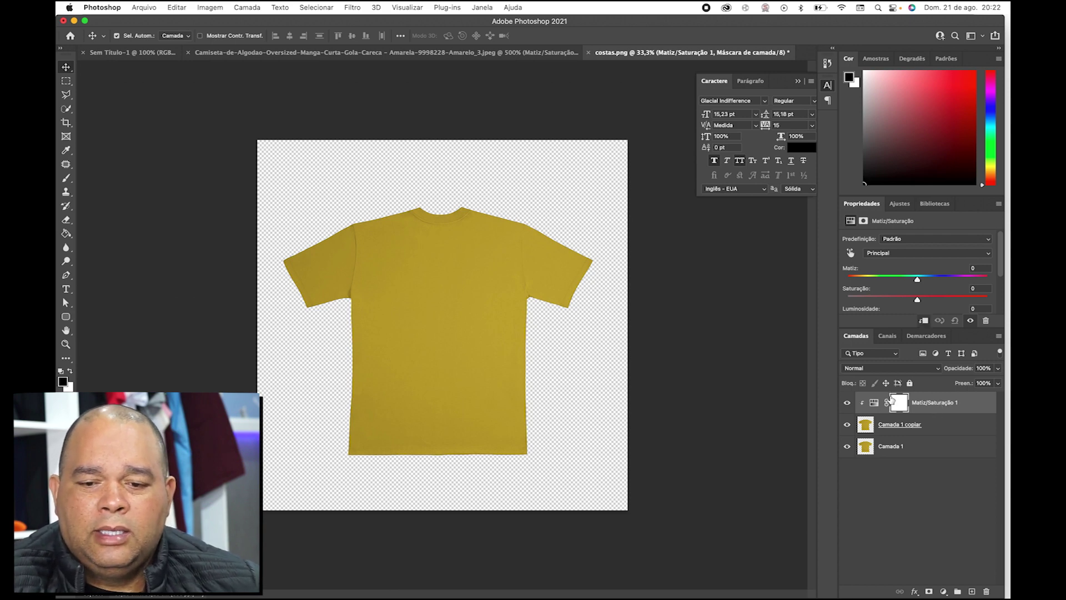
scroll(937, 270, "down", 3)
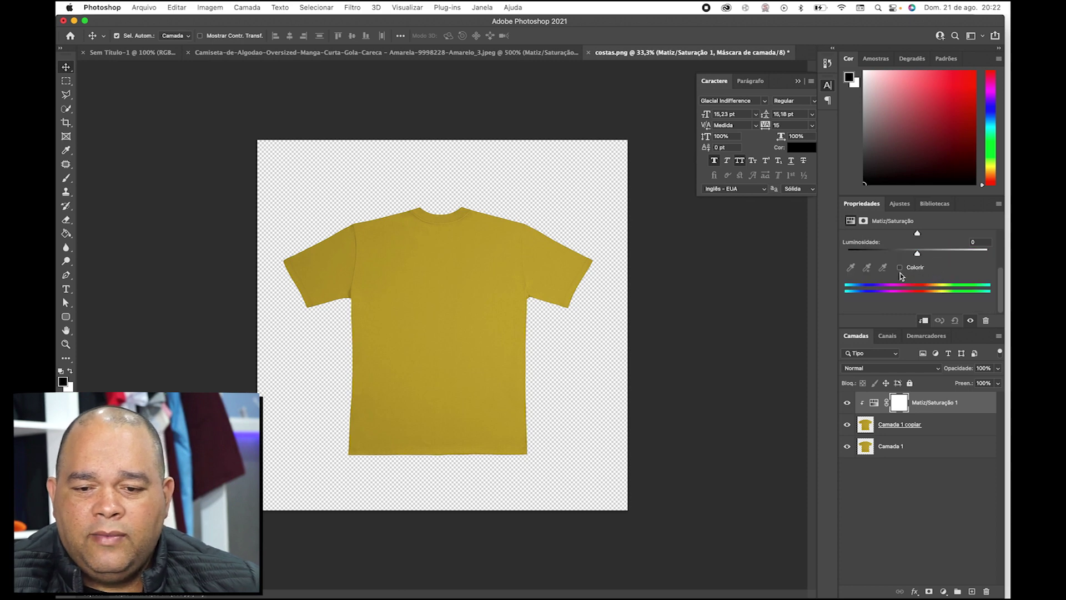
scroll(928, 303, "up", 3)
scroll(927, 303, "down", 4)
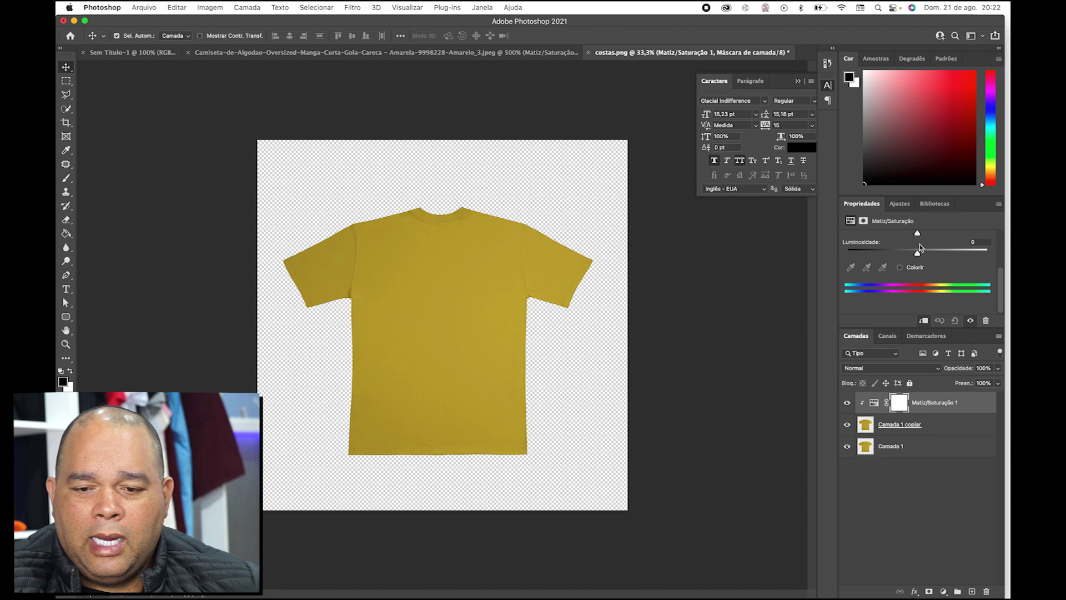
- Turn on Colorize for the costas.png shirt and set Hue 109, Saturation 27 to make it green
left_click(900, 268)
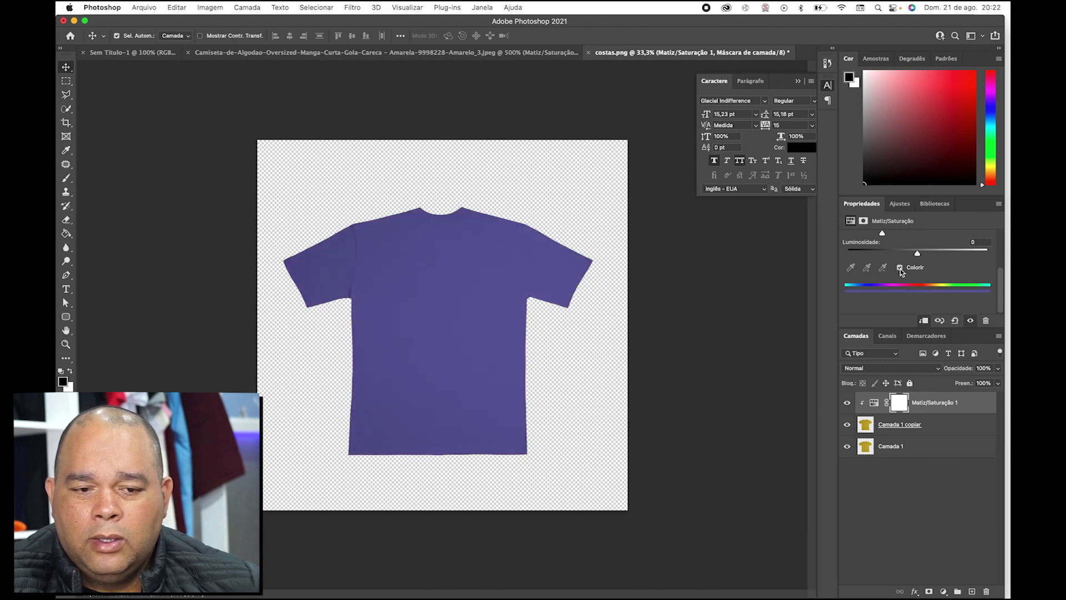
scroll(915, 255, "up", 3)
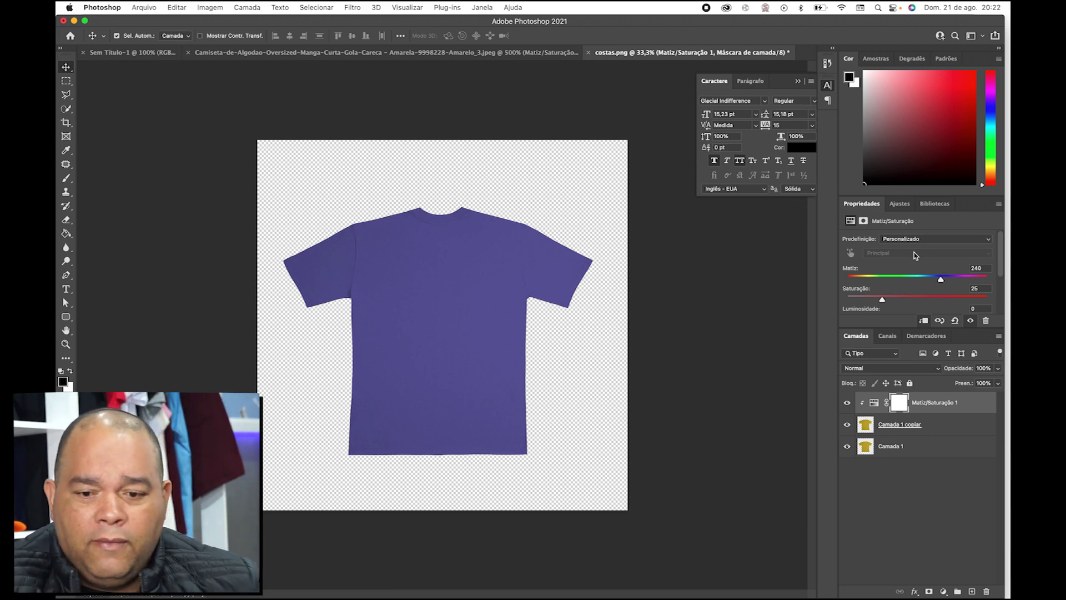
left_click_drag(940, 283, 891, 286)
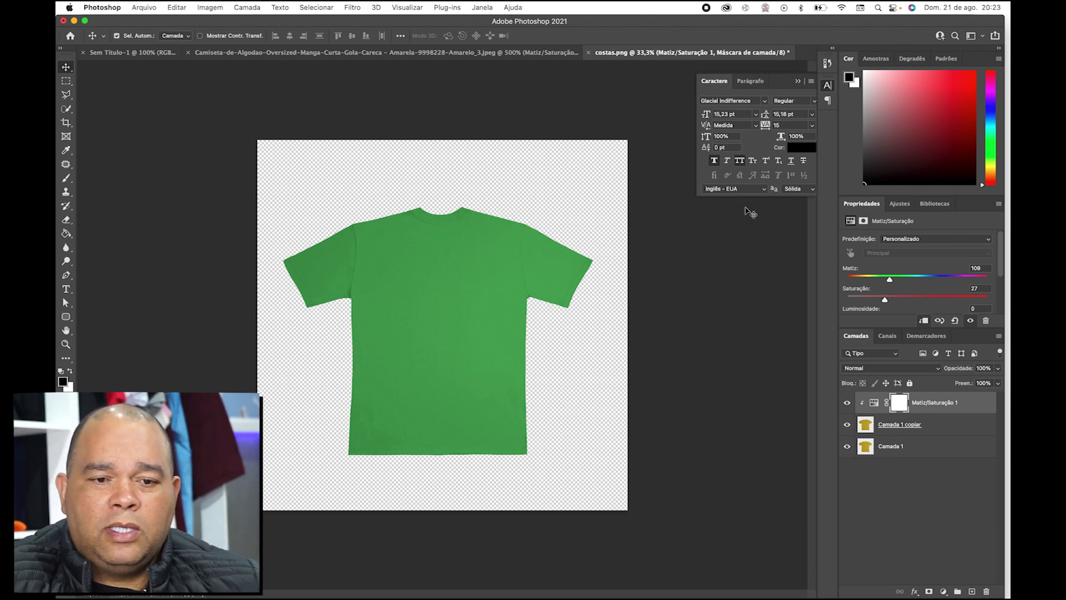
mouse_move(644, 589)
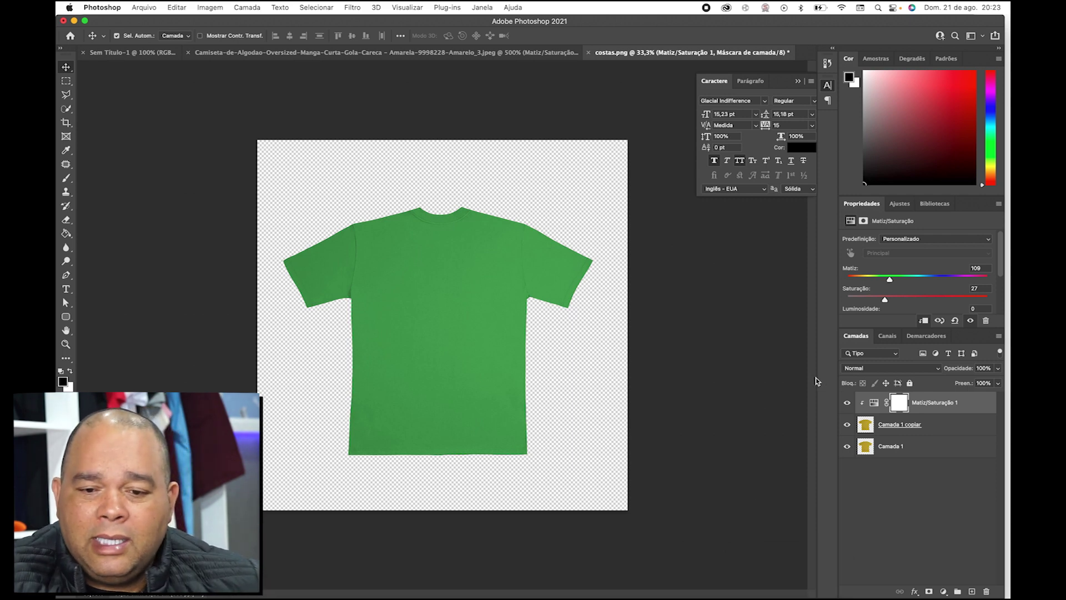
- Shift the shirt's hue through brown to 0 with saturation 31, turning it red
left_click_drag(890, 282, 861, 283)
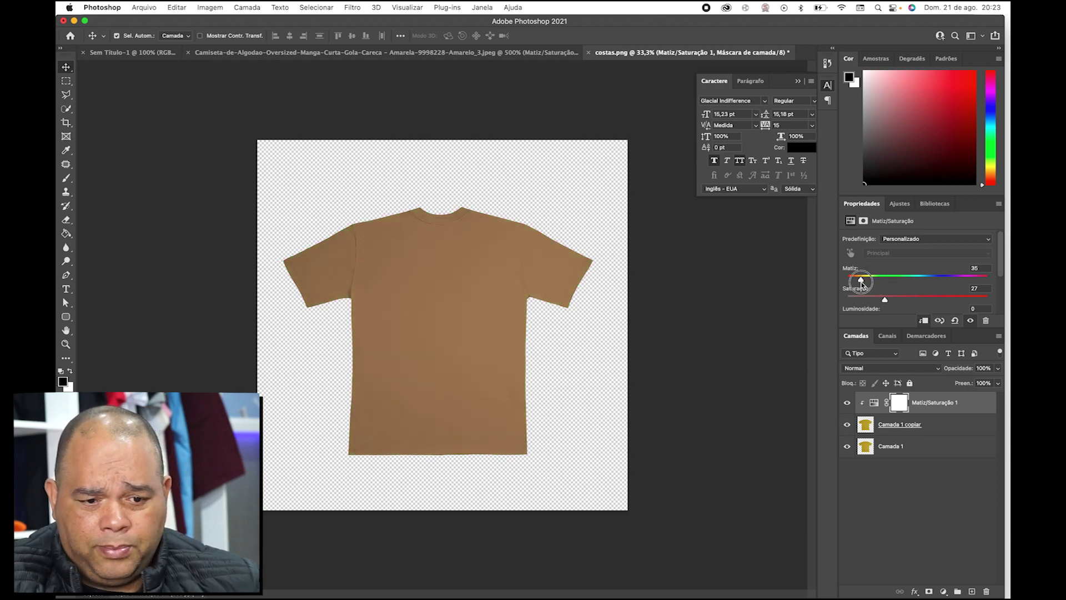
mouse_move(885, 299)
left_mouse_down()
mouse_move(867, 308)
mouse_move(868, 282)
mouse_move(838, 289)
mouse_move(891, 303)
left_mouse_up()
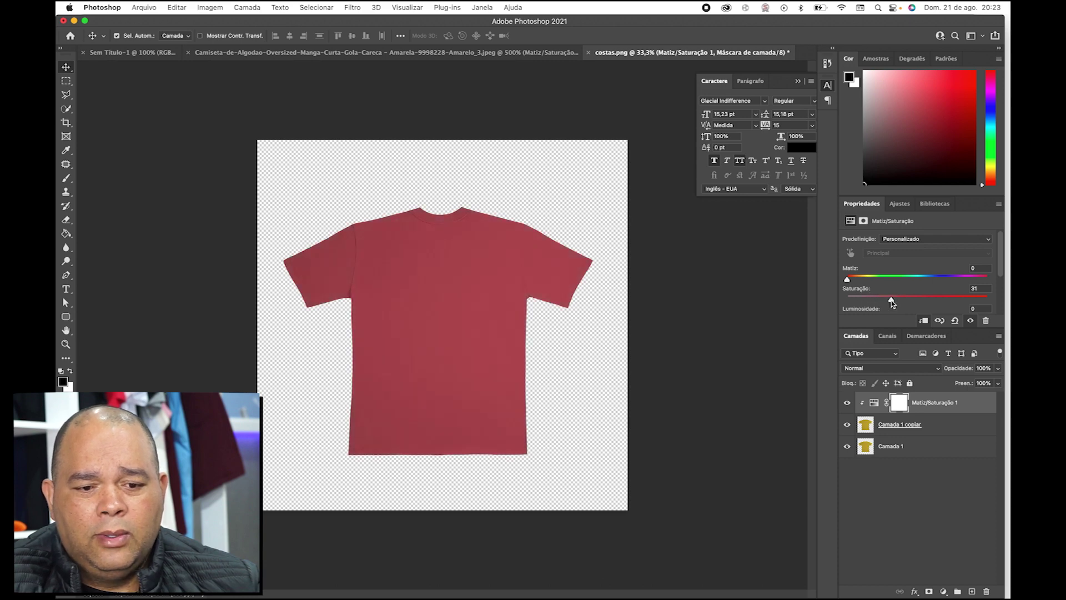